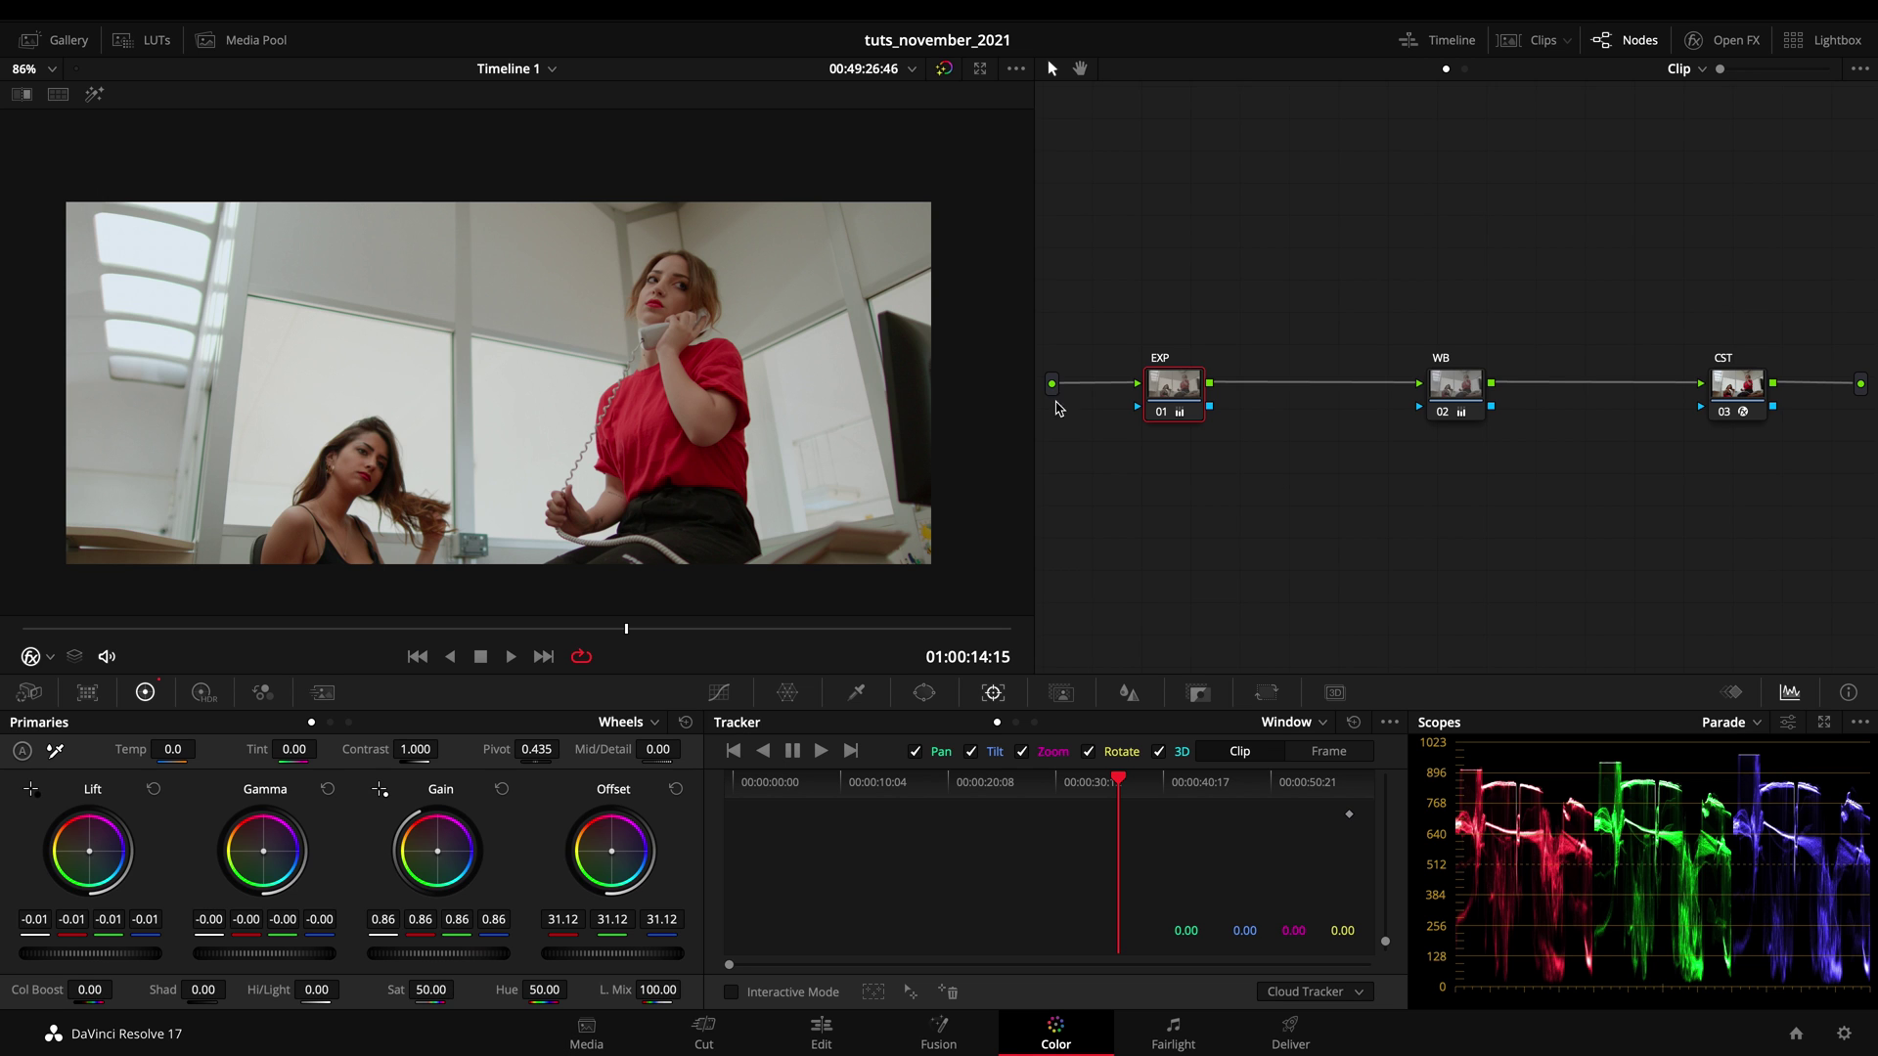
left_click(142, 40)
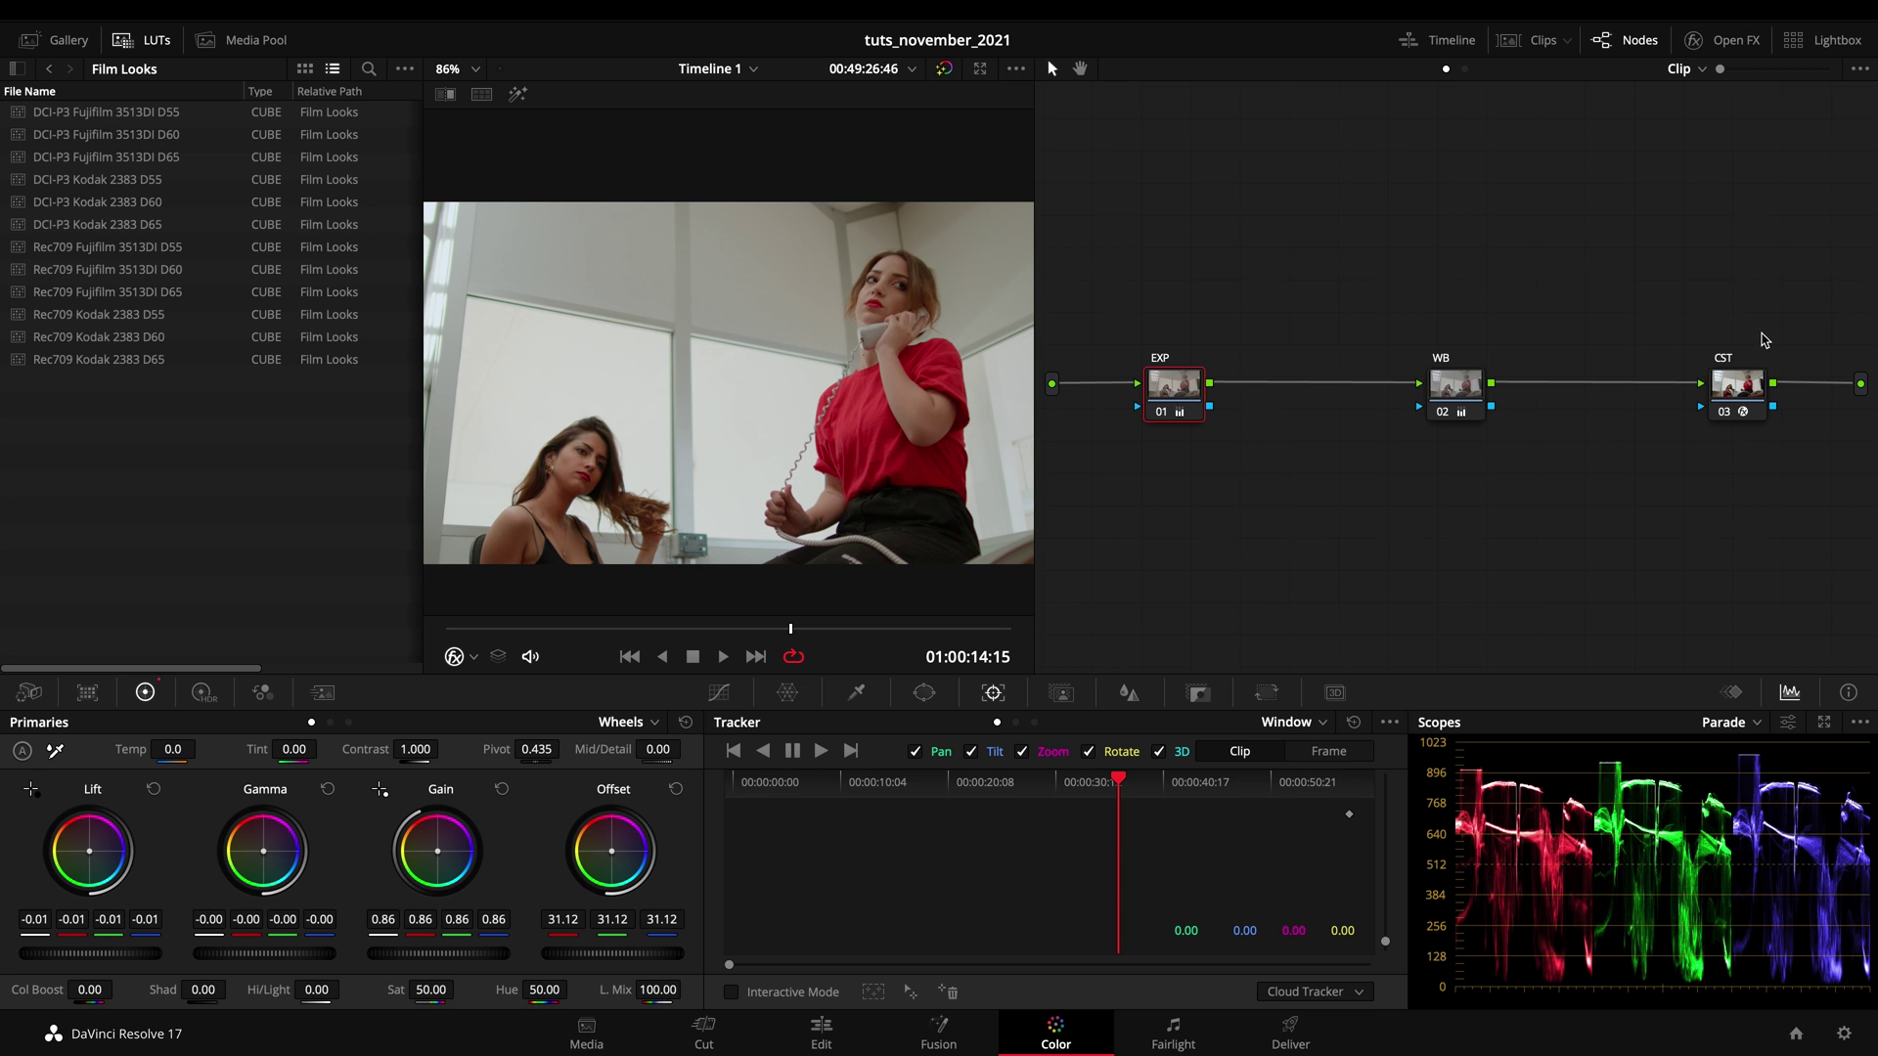
left_click(1739, 388)
left_click(1735, 42)
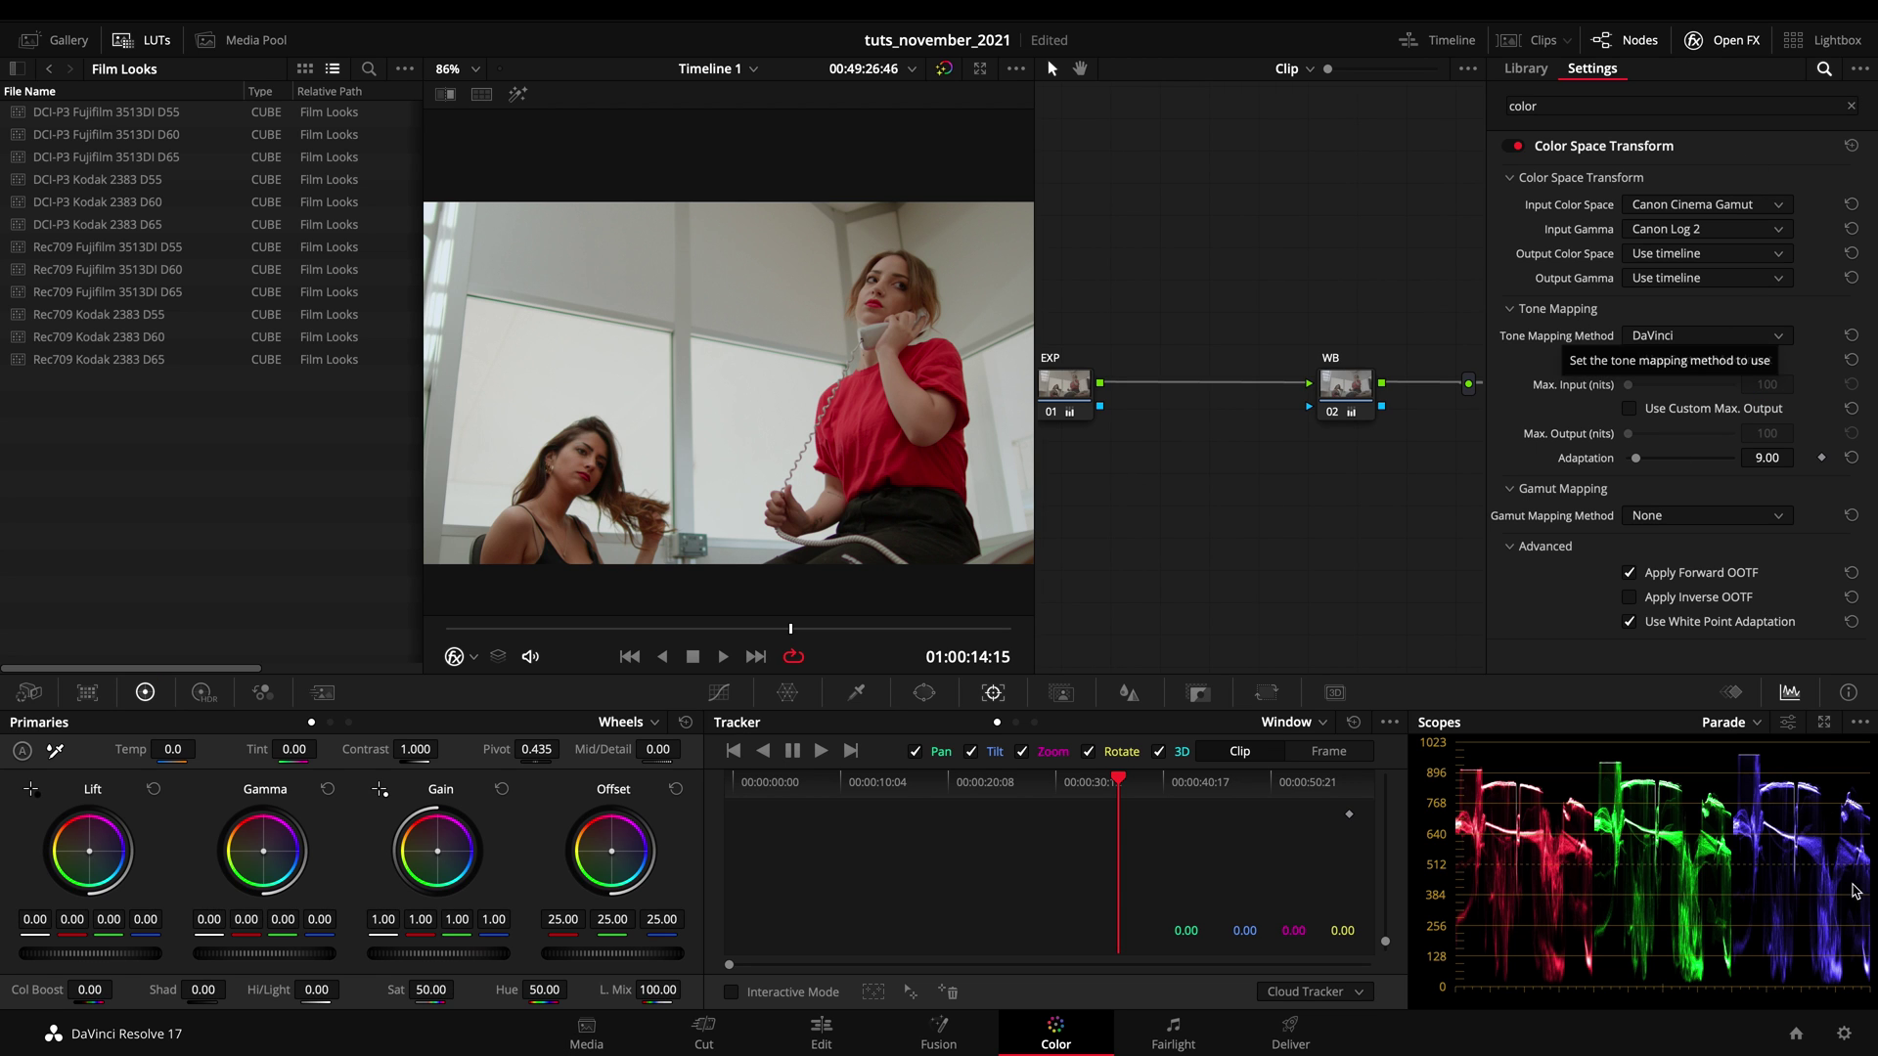
left_click(1844, 1034)
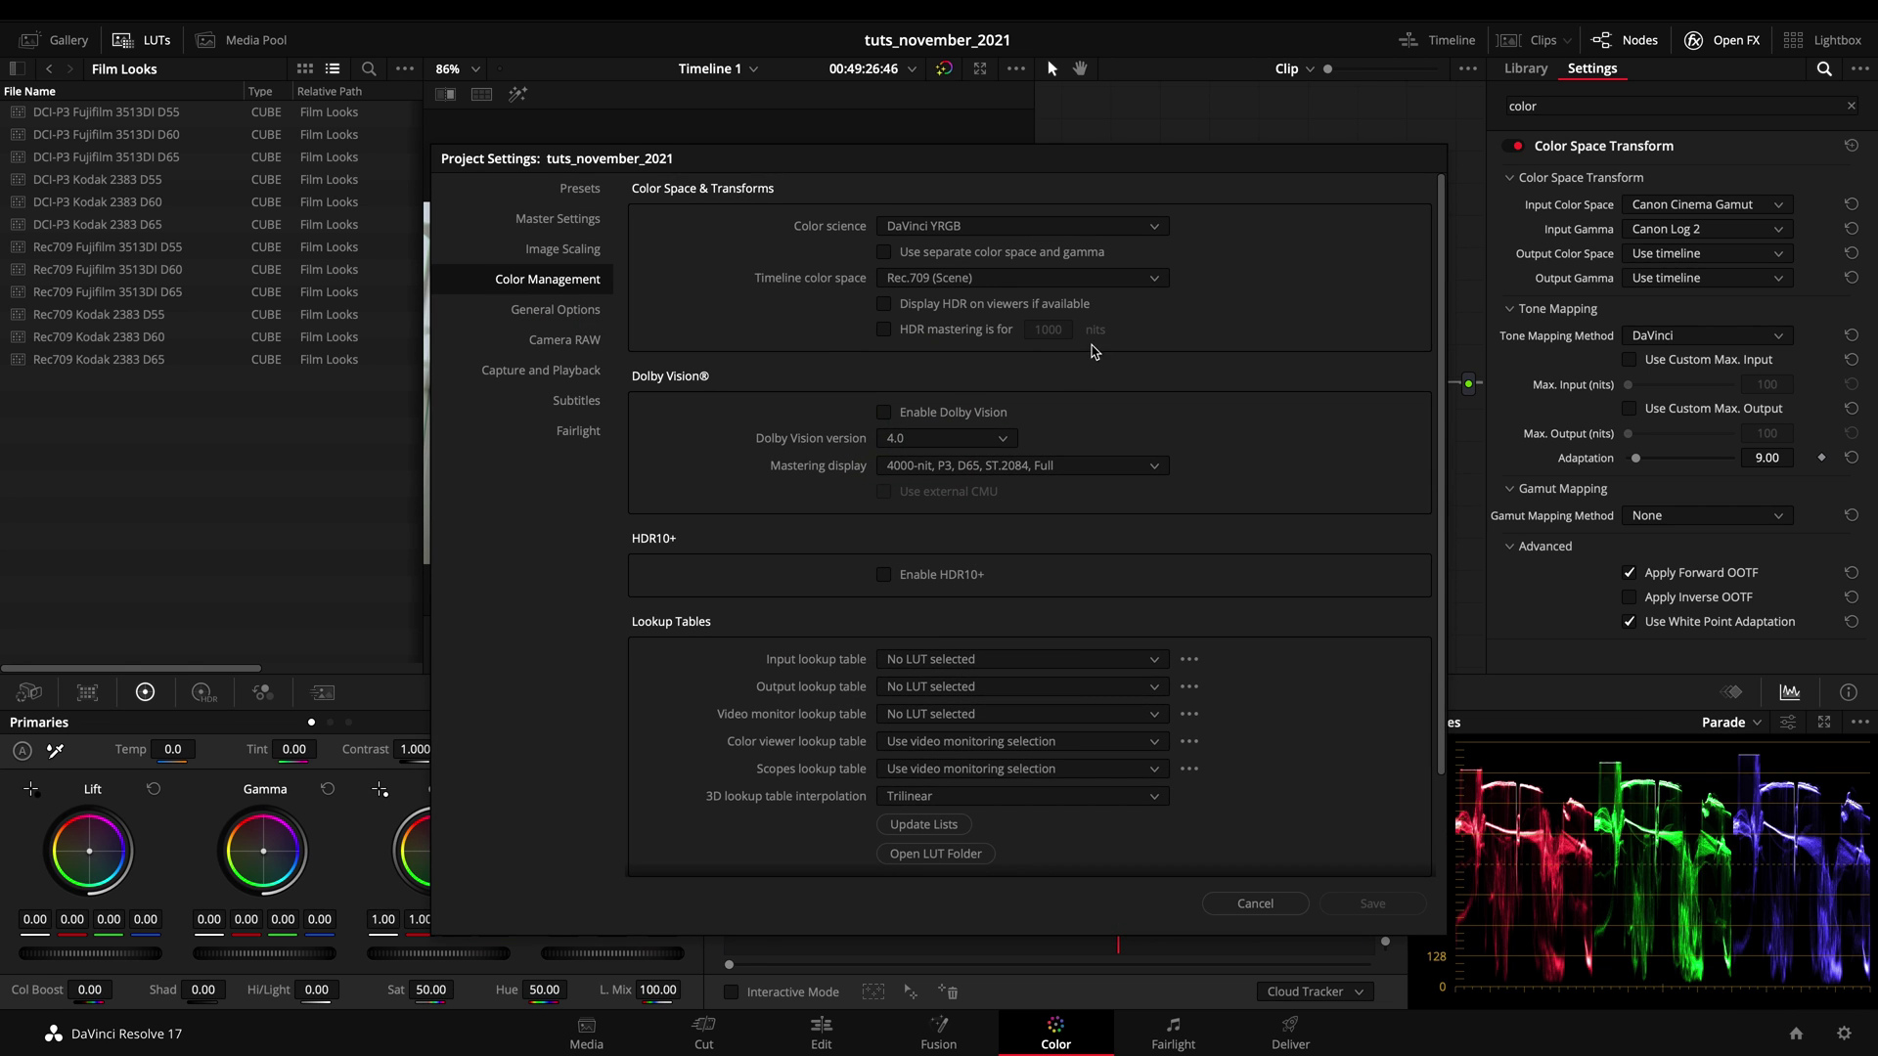
left_click(1252, 903)
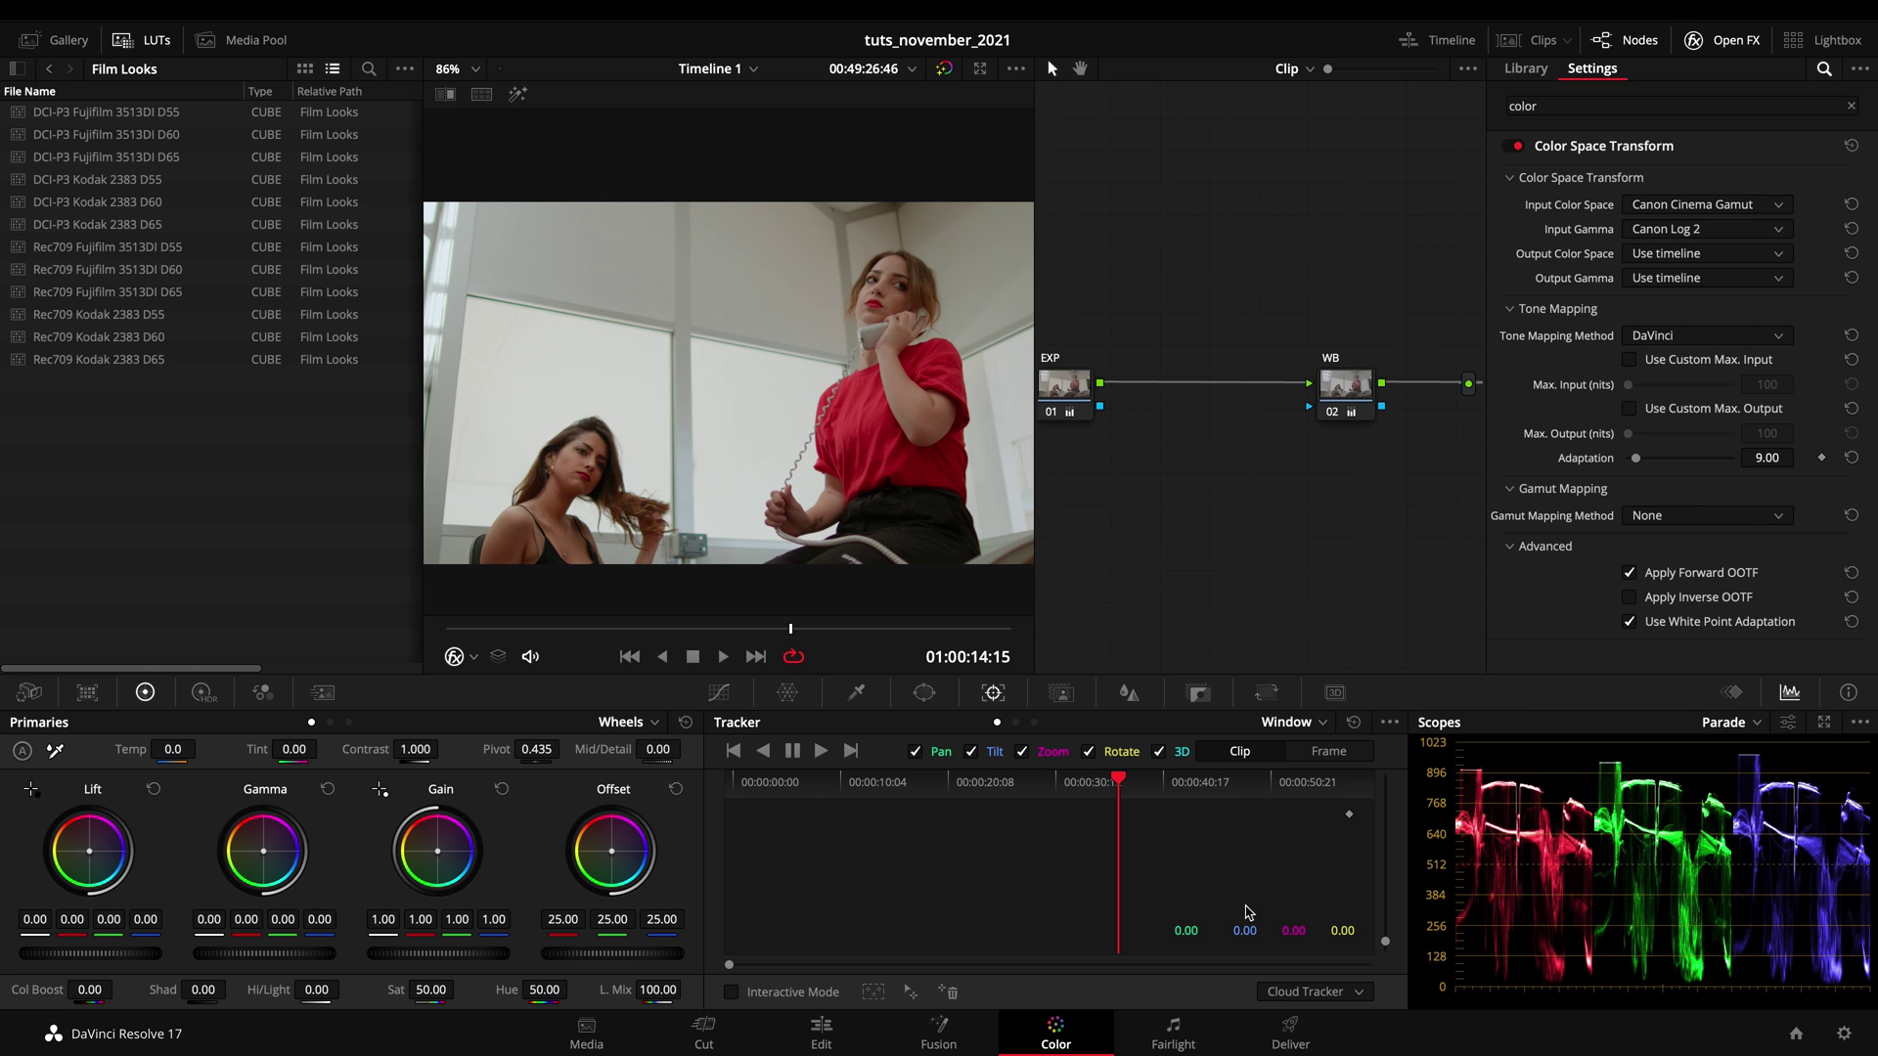
Step: Bypass the EXP, WB and CST nodes so the viewer shows the flat Canon Log image
left_click(1730, 40)
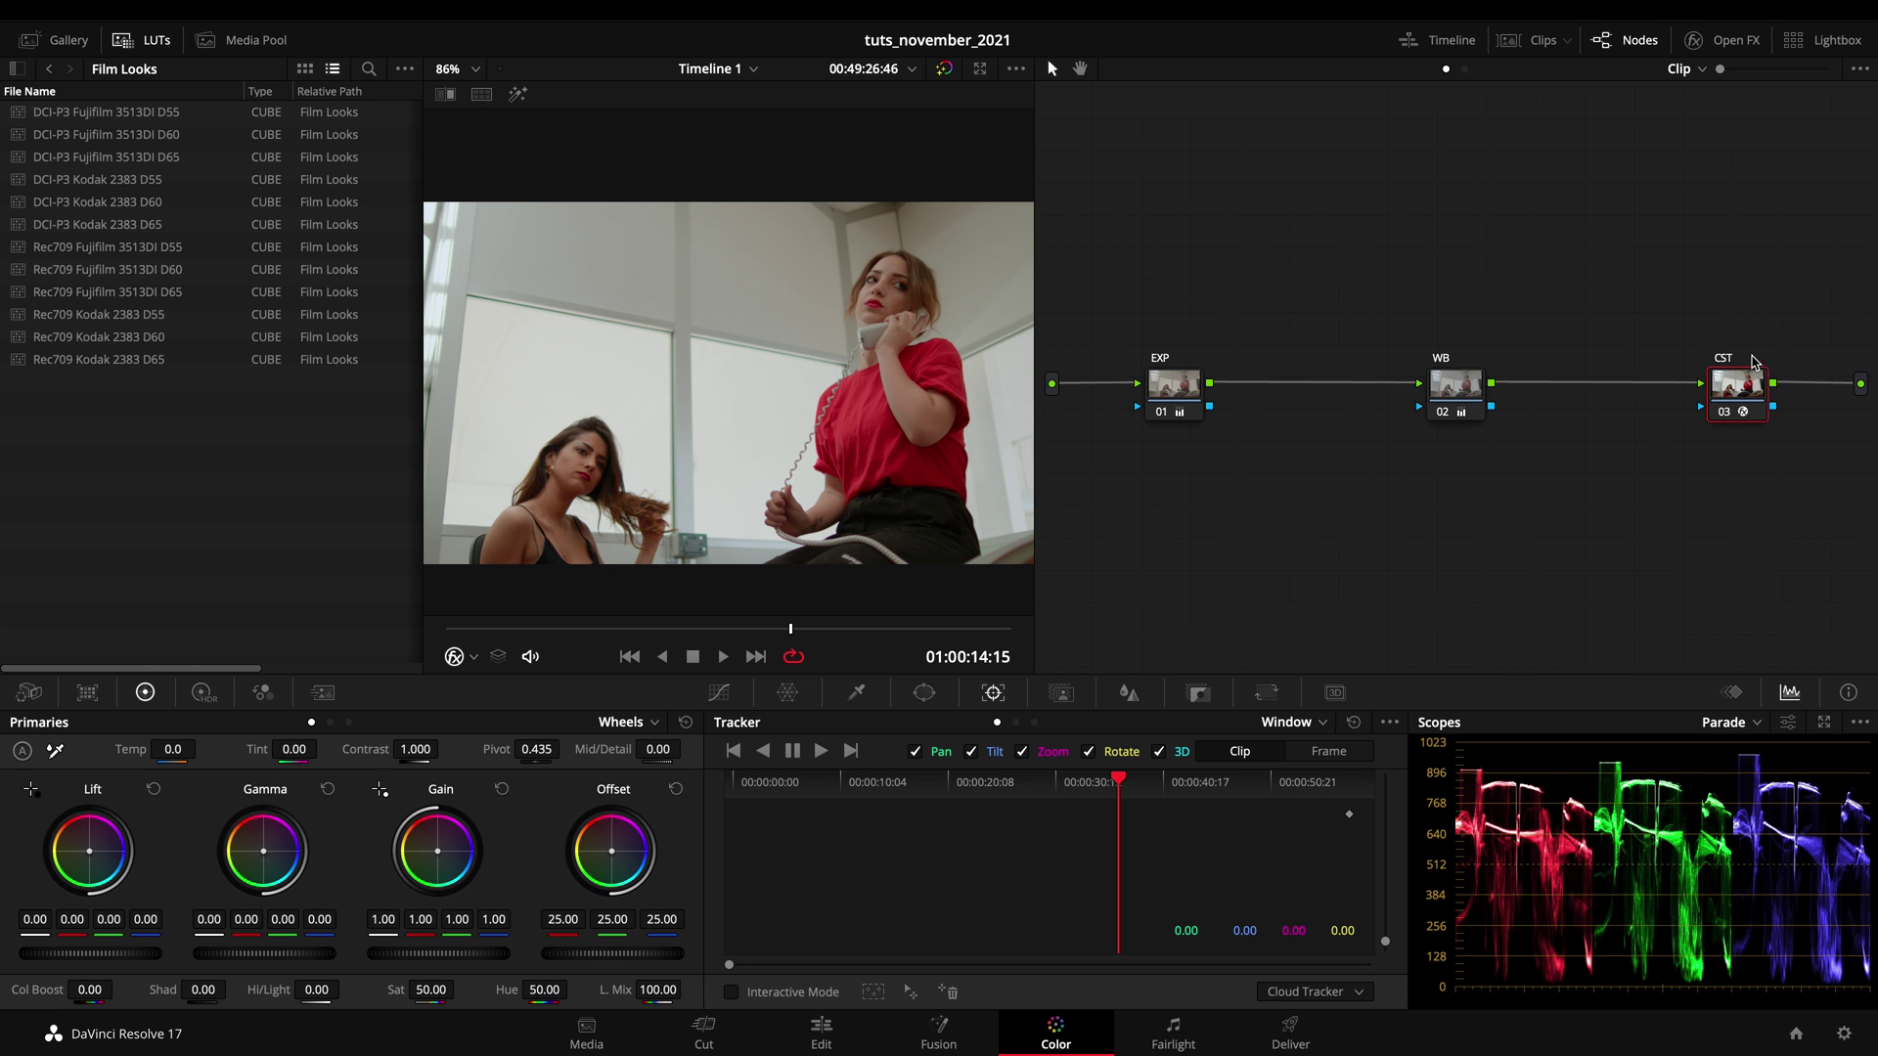
key("ctrl+d")
key("ctrl+d")
left_click(1457, 396)
left_click(1176, 395)
key("ctrl+d")
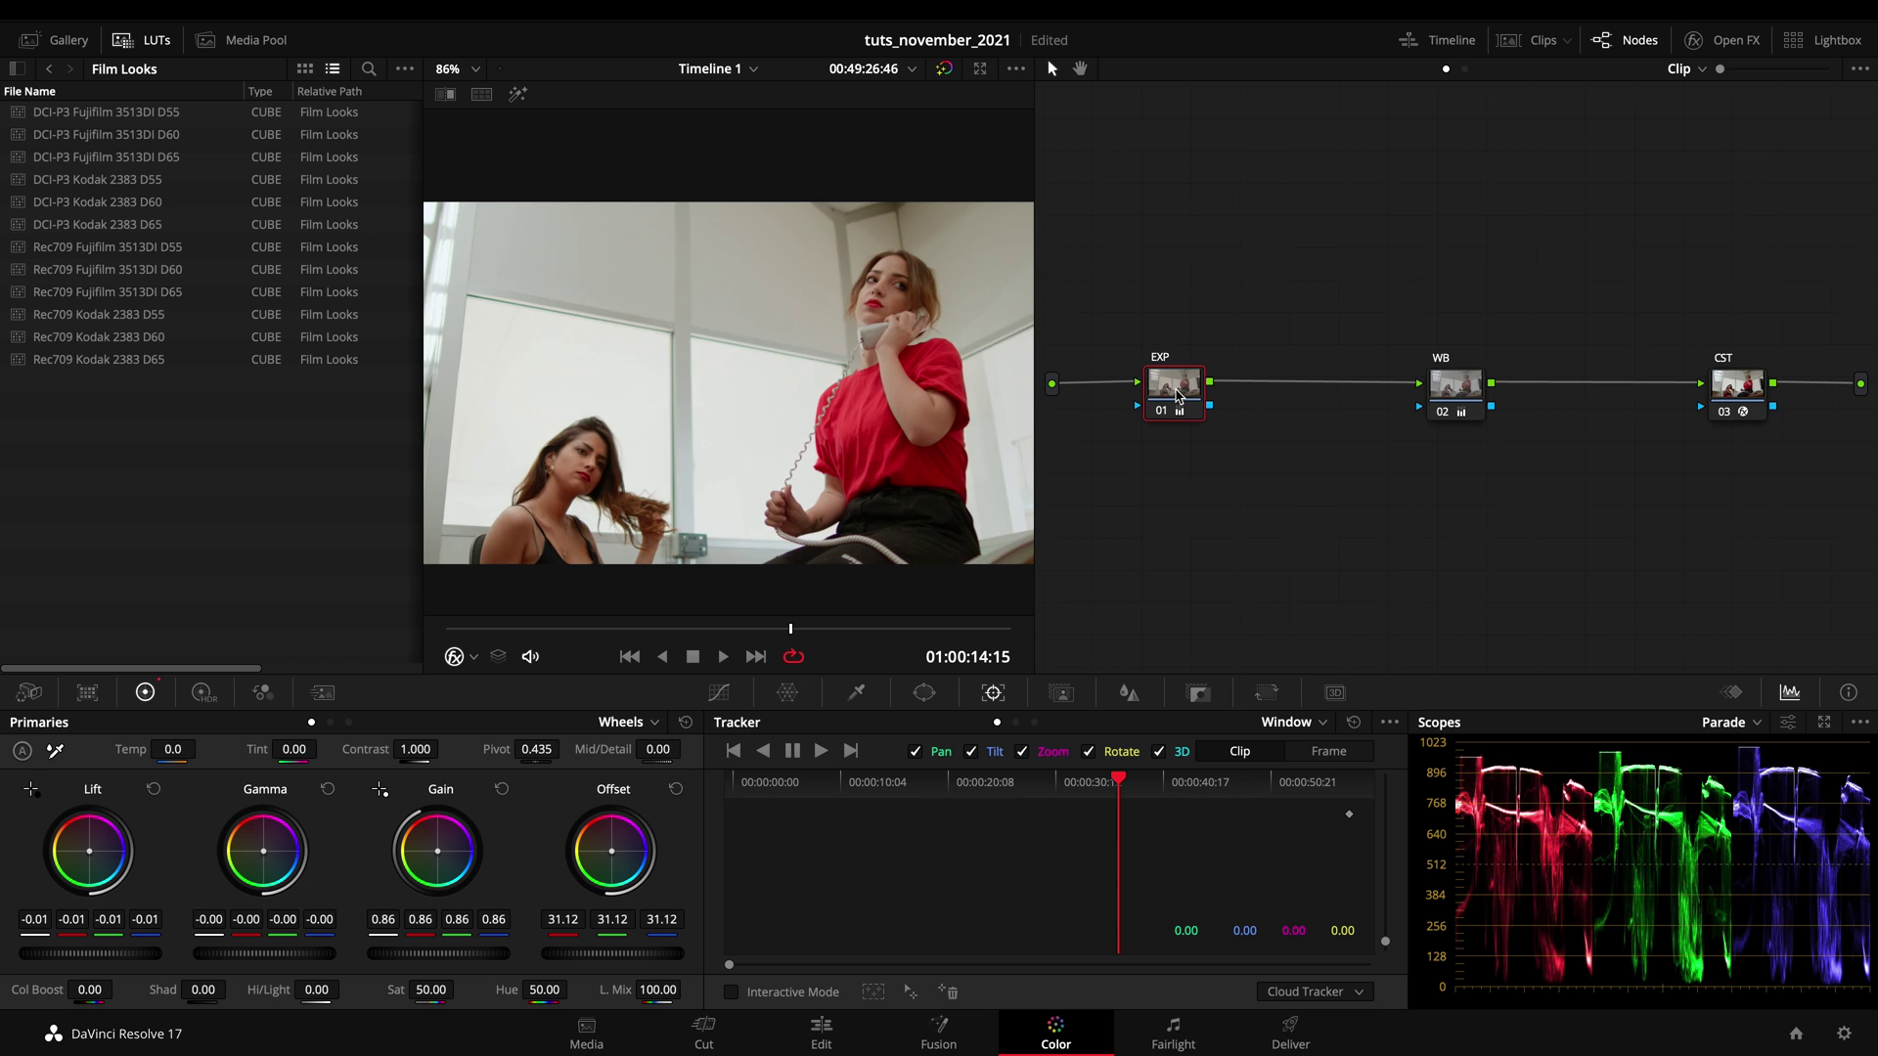
key("ctrl+d")
left_click_drag(1760, 308, 1150, 515)
key("ctrl+d")
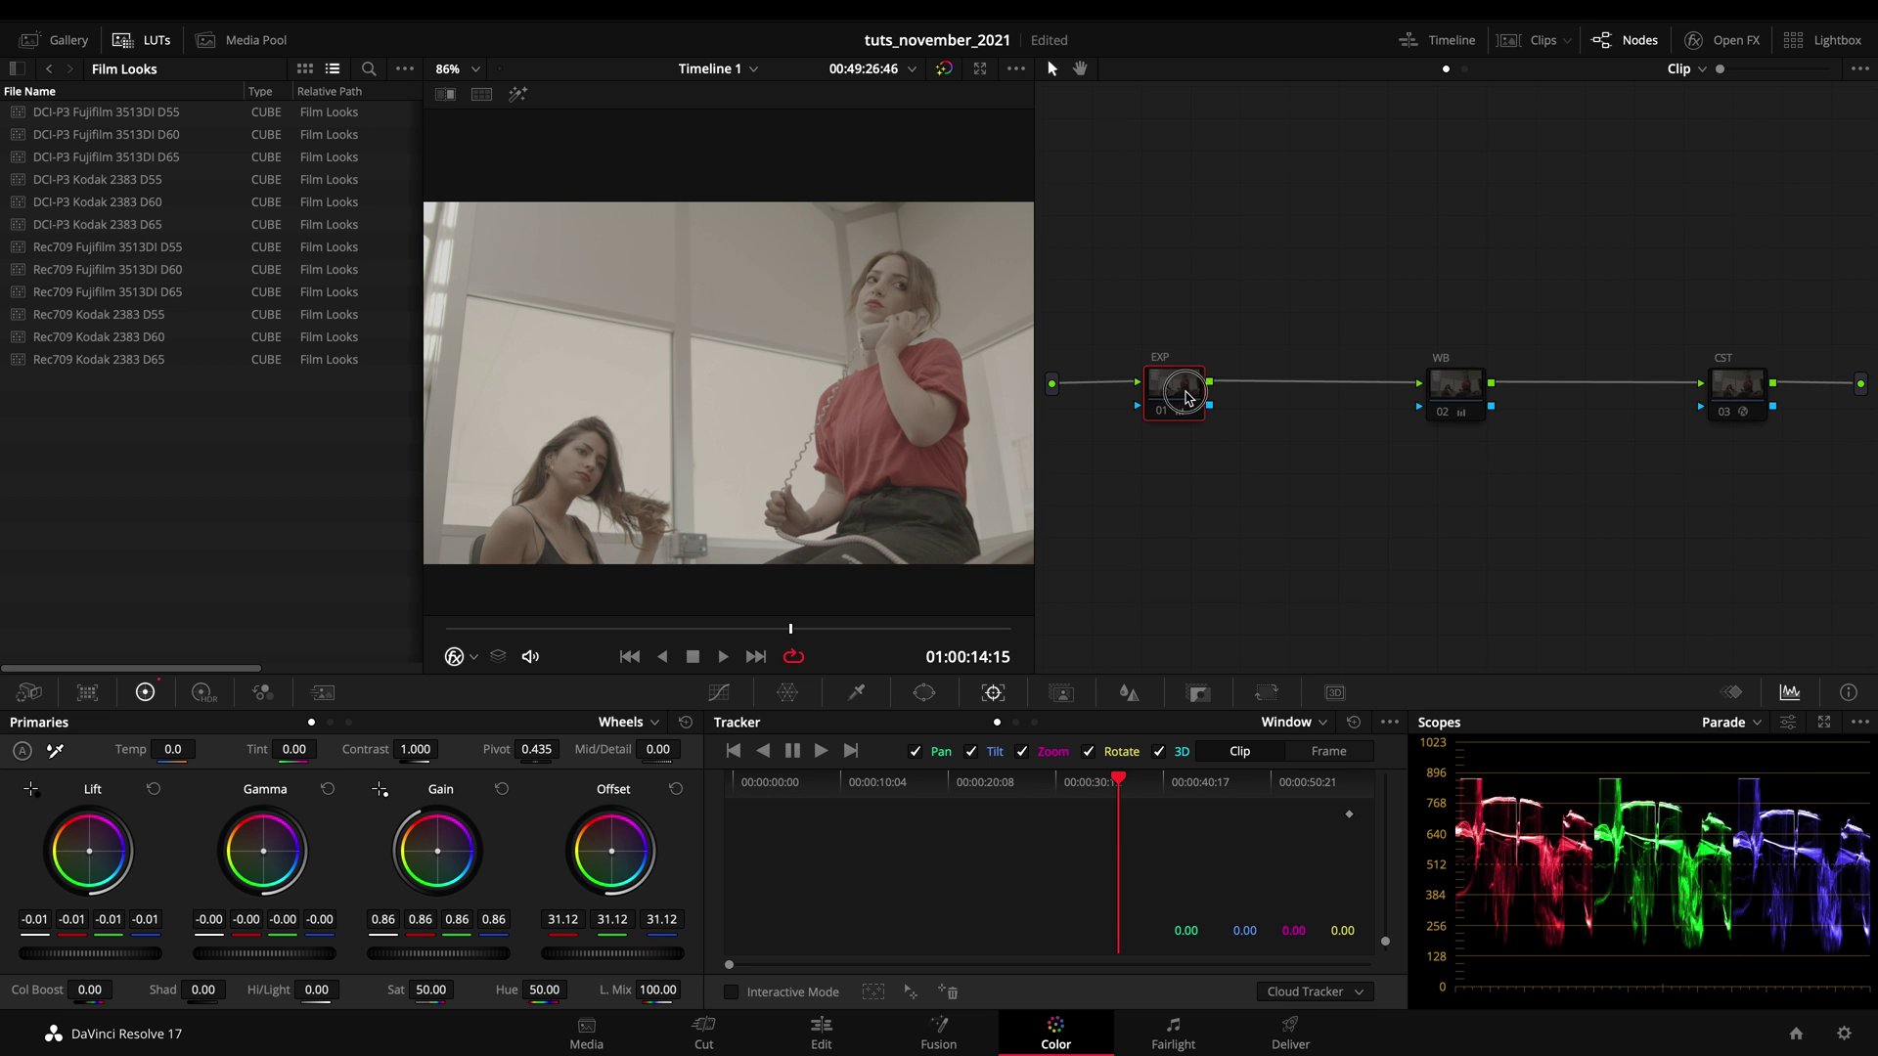
Step: Add node 01 before EXP and try Kodak 2383 LUTs, settling on Rec709 Fujifilm 3513DI D65
key("shift+s")
left_click_drag(1183, 450, 1183, 488)
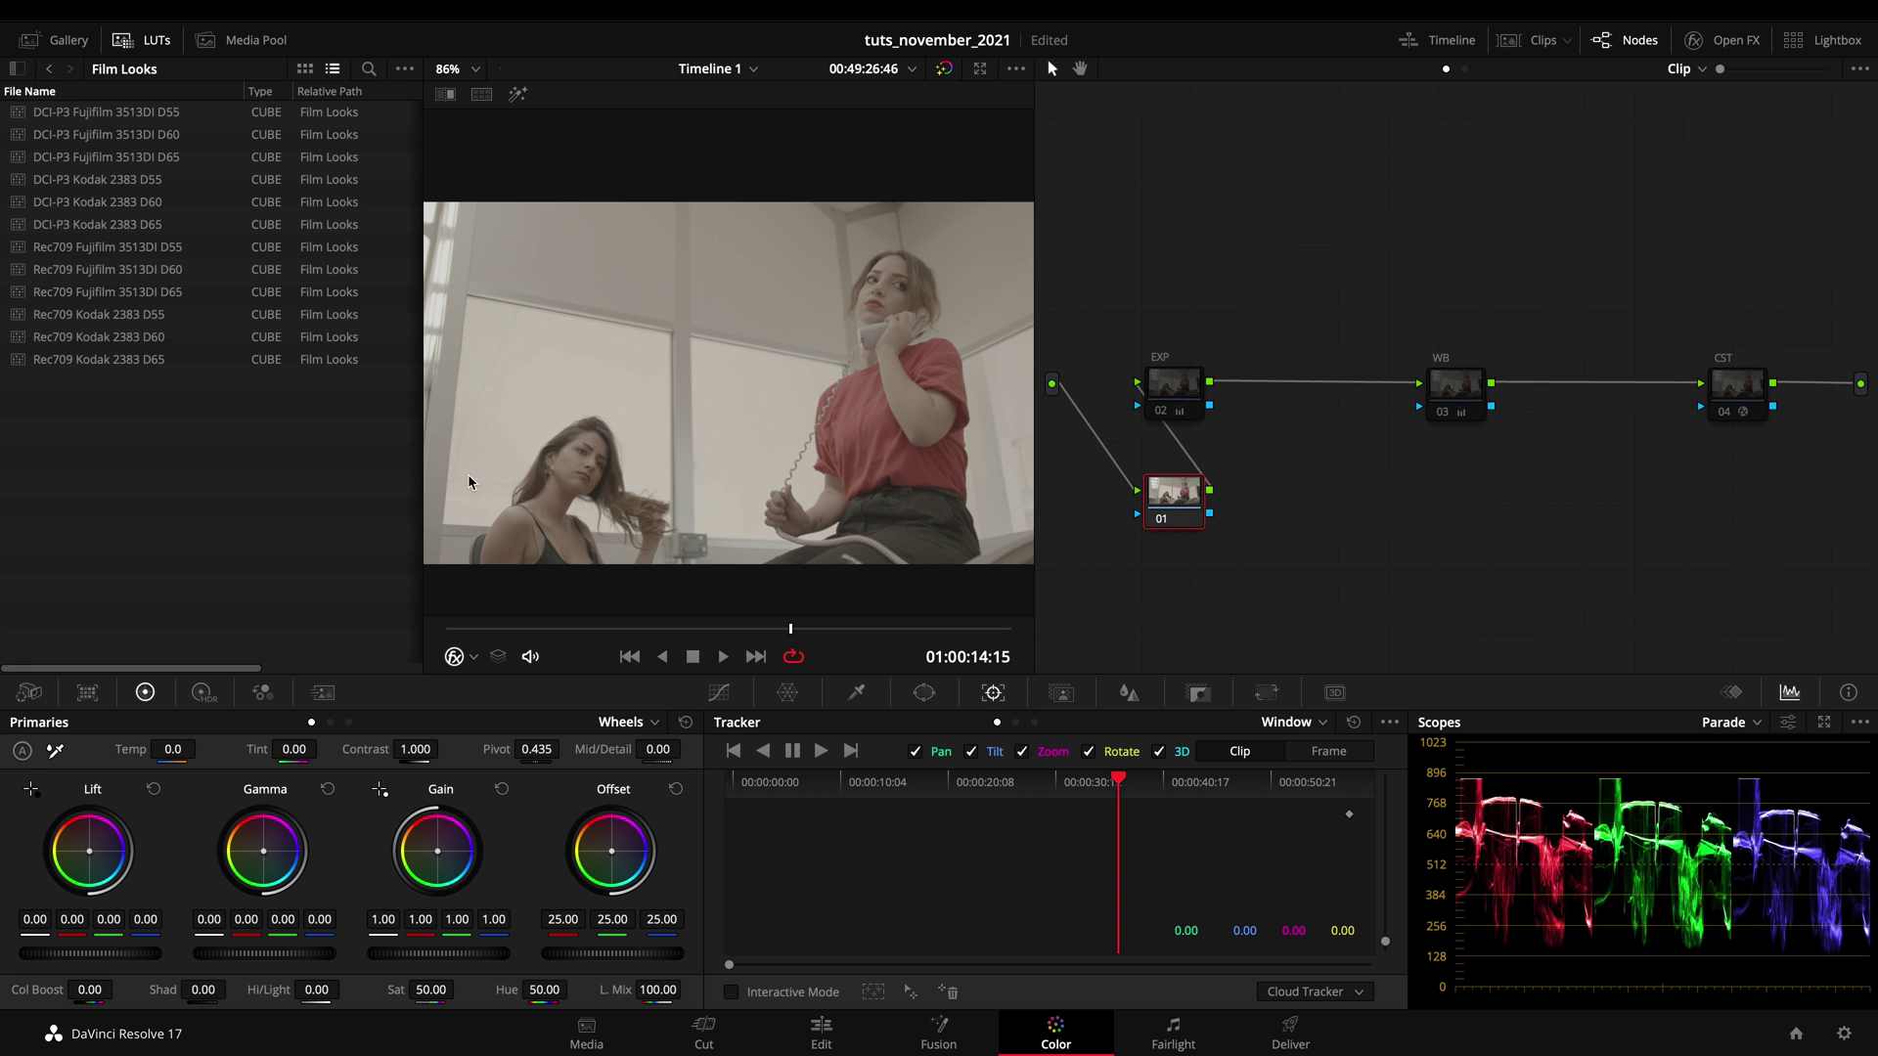
left_click(118, 365)
double_click(119, 362)
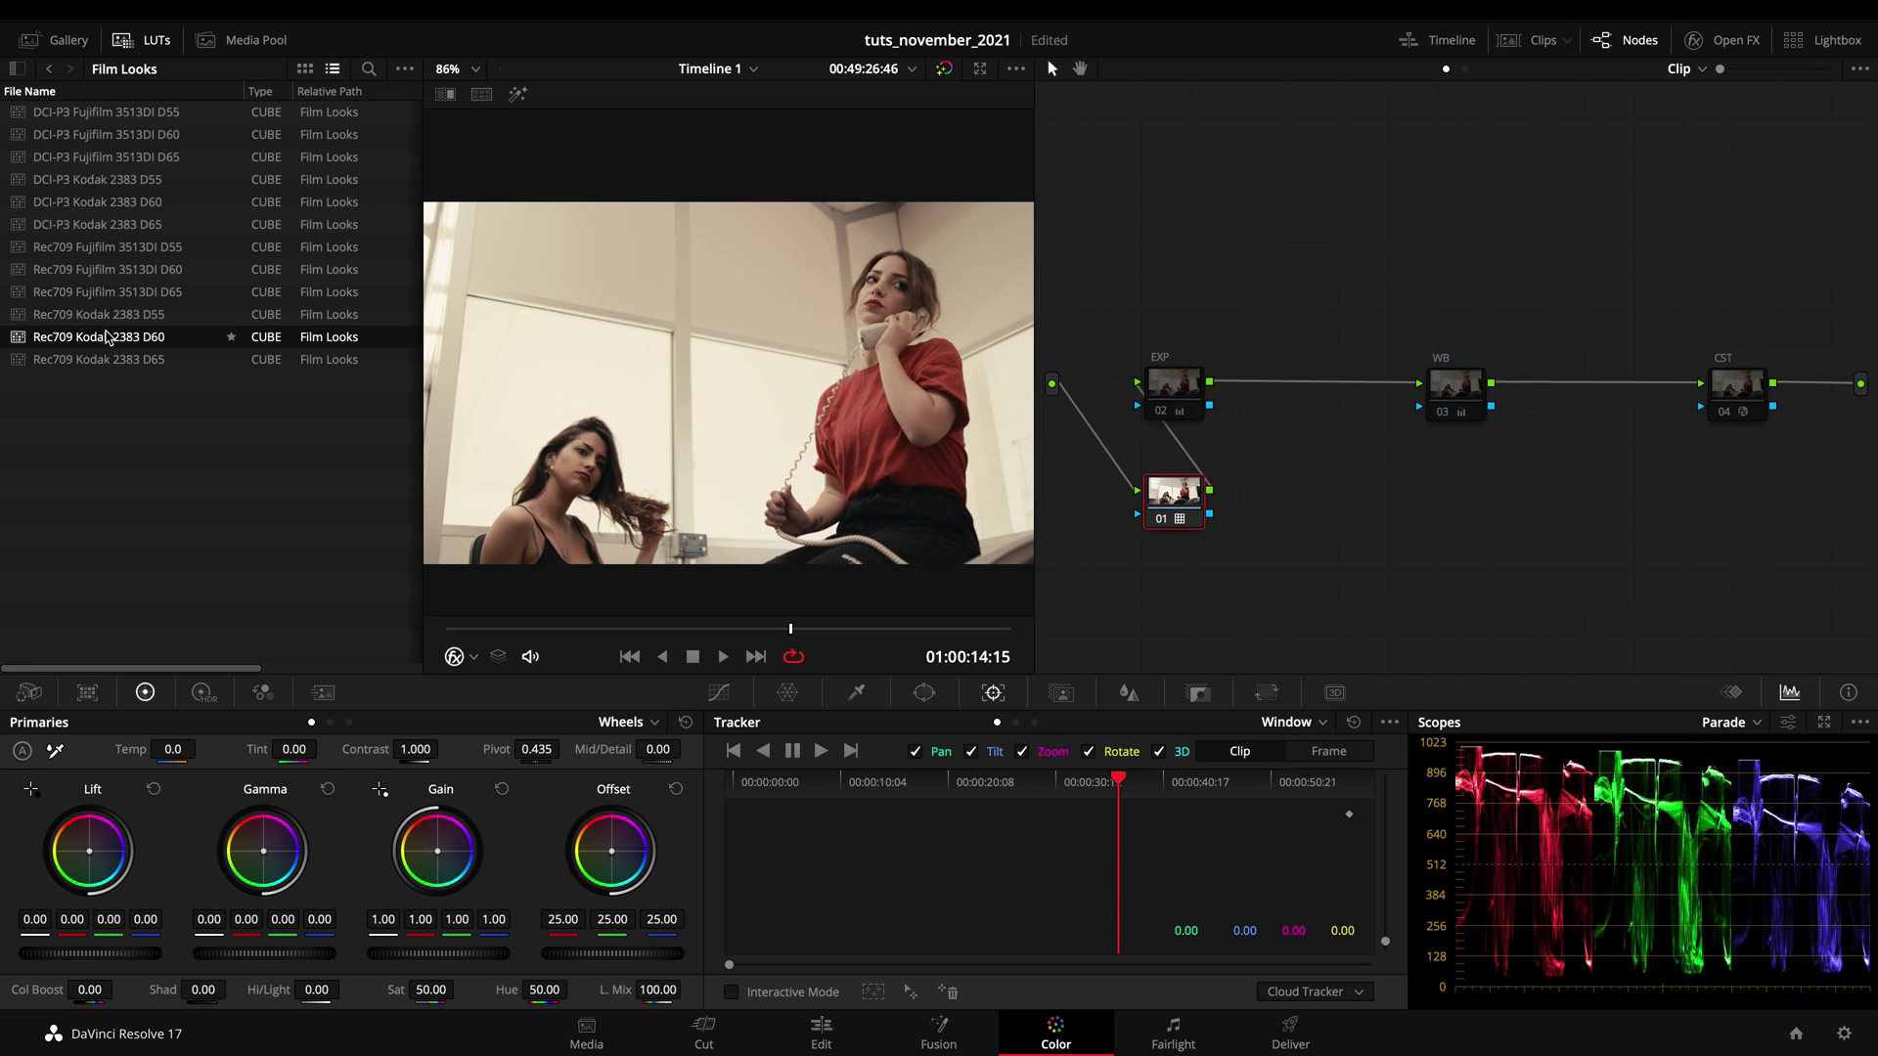
double_click(106, 316)
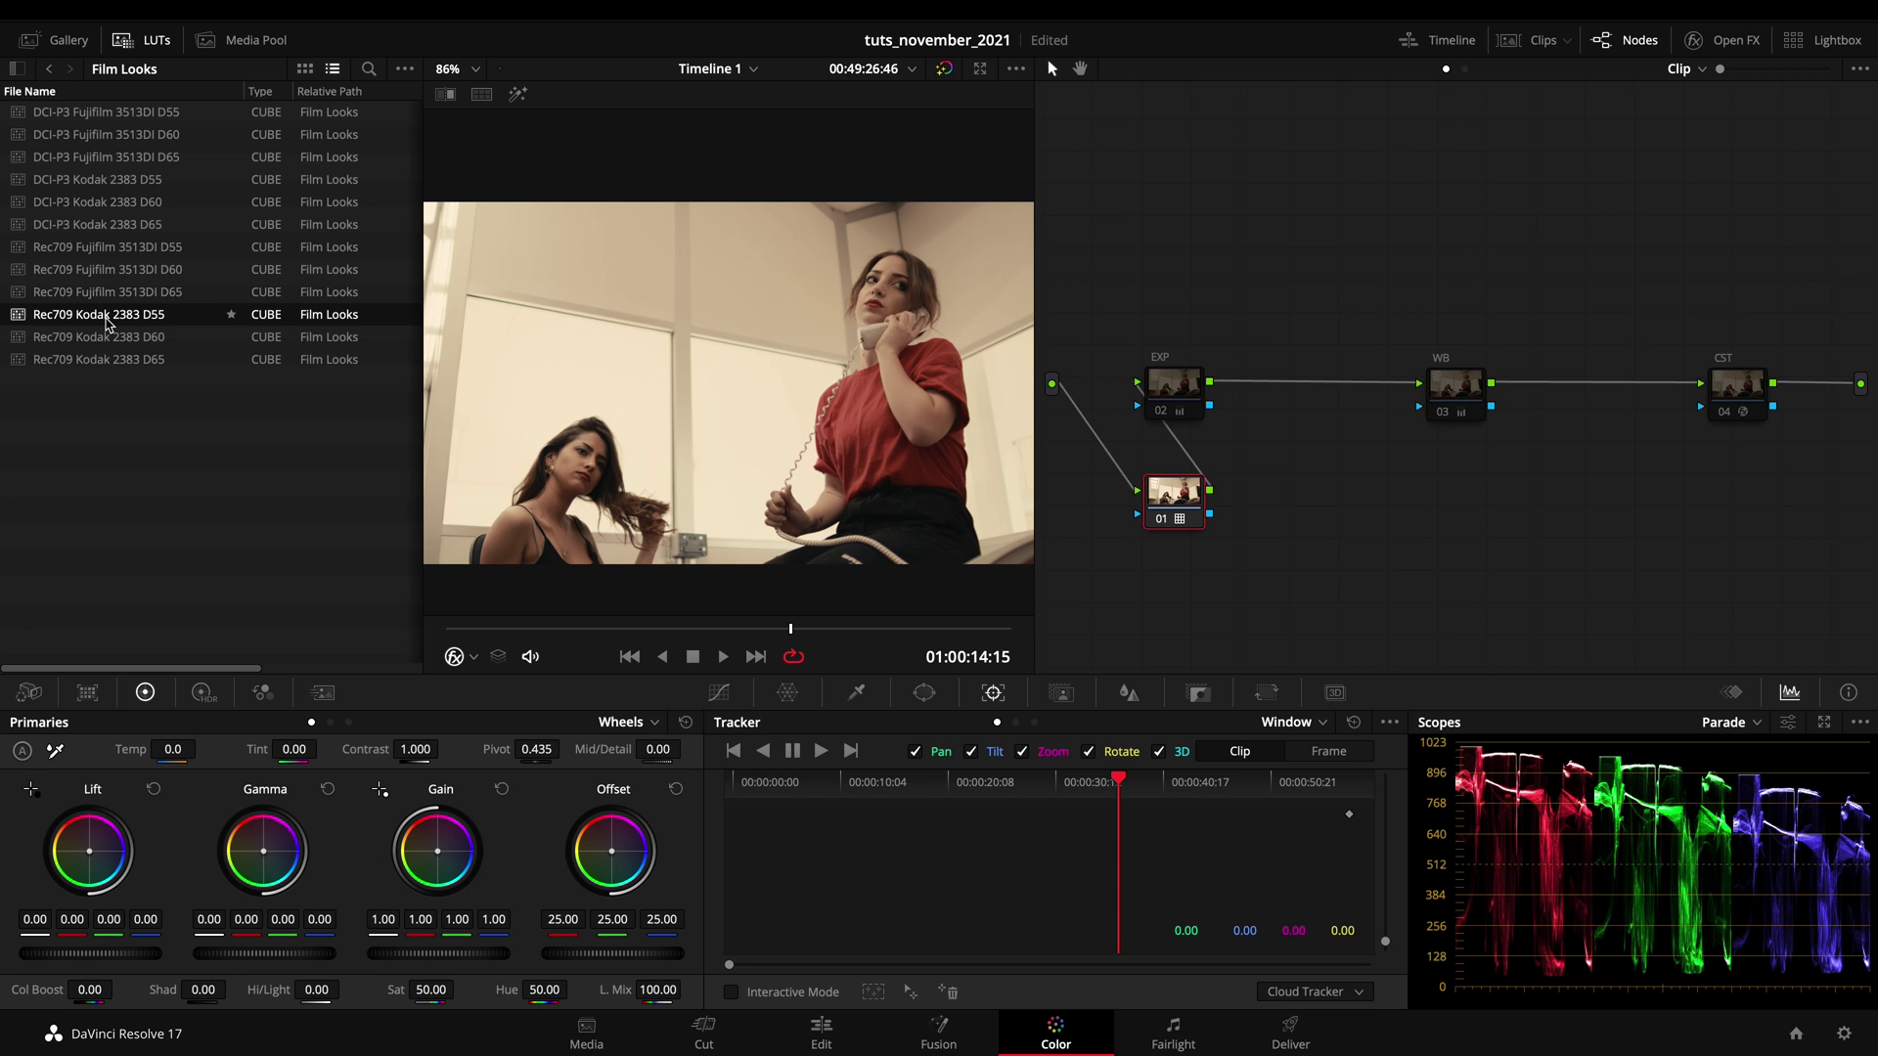
double_click(126, 274)
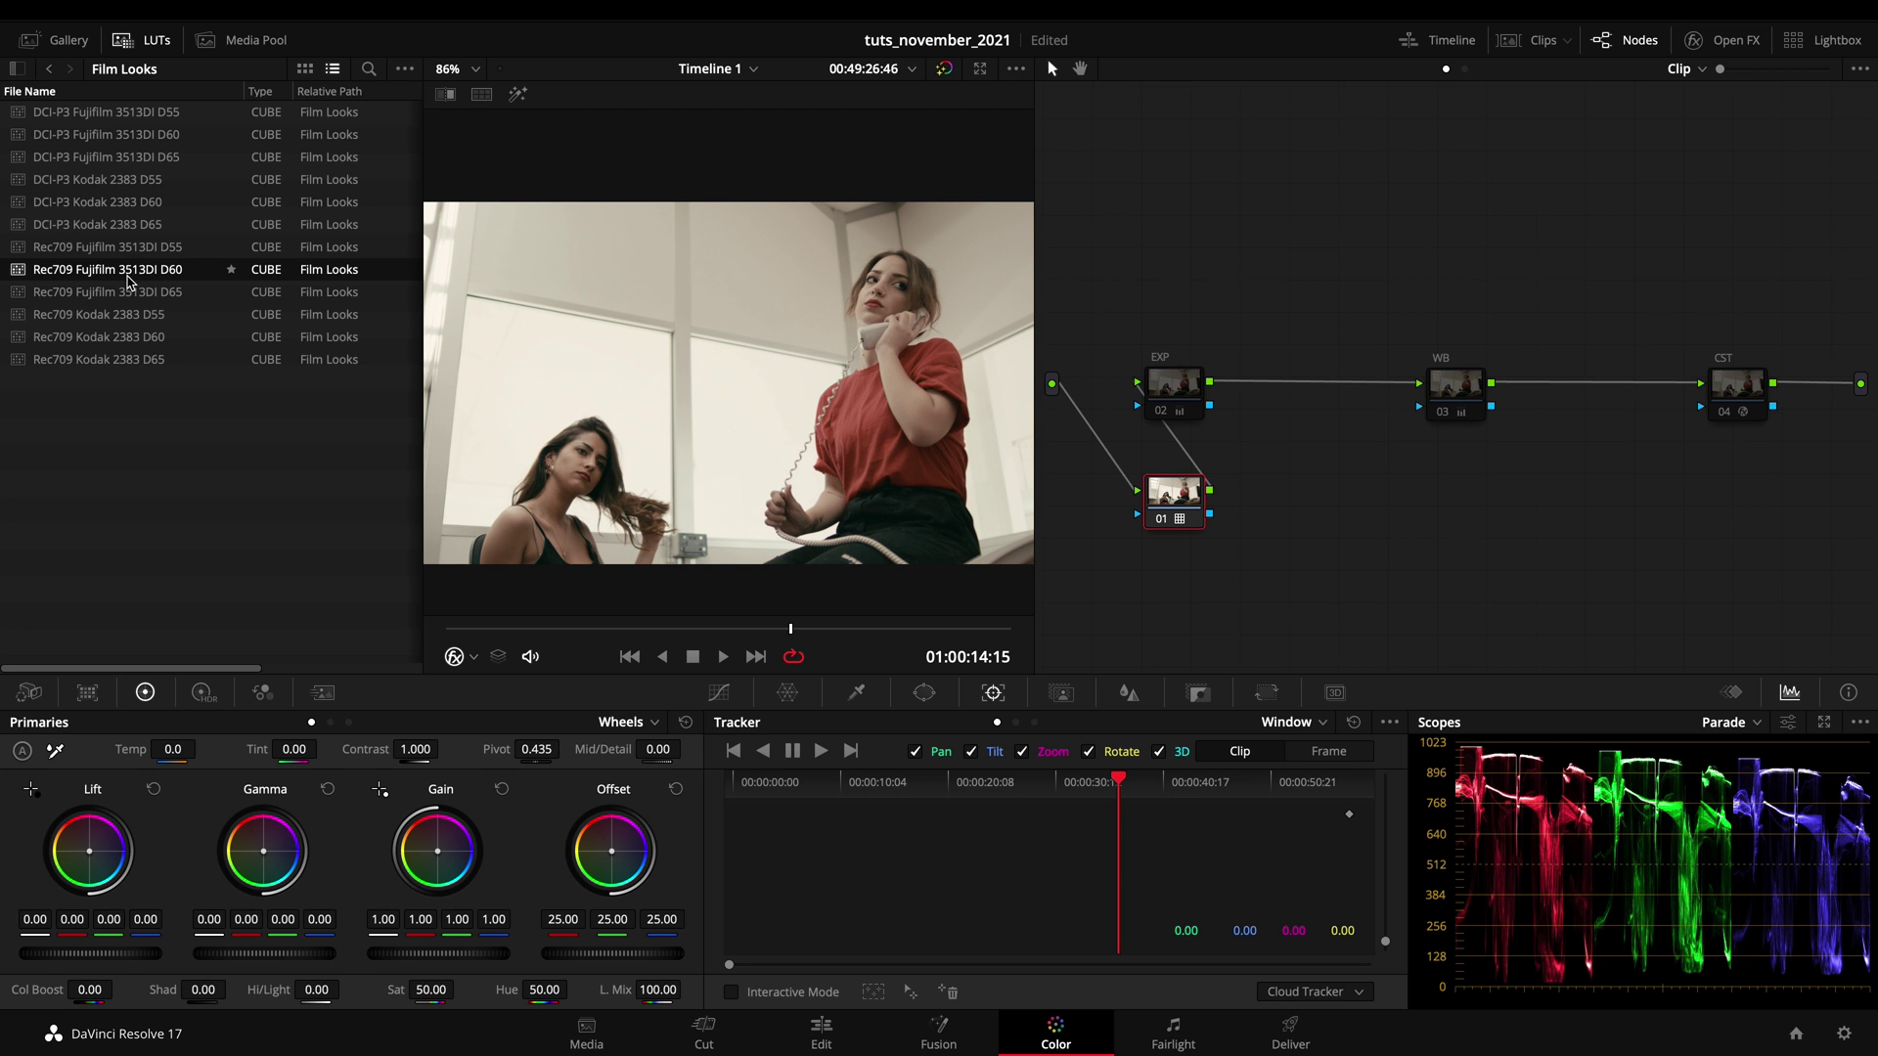
double_click(128, 292)
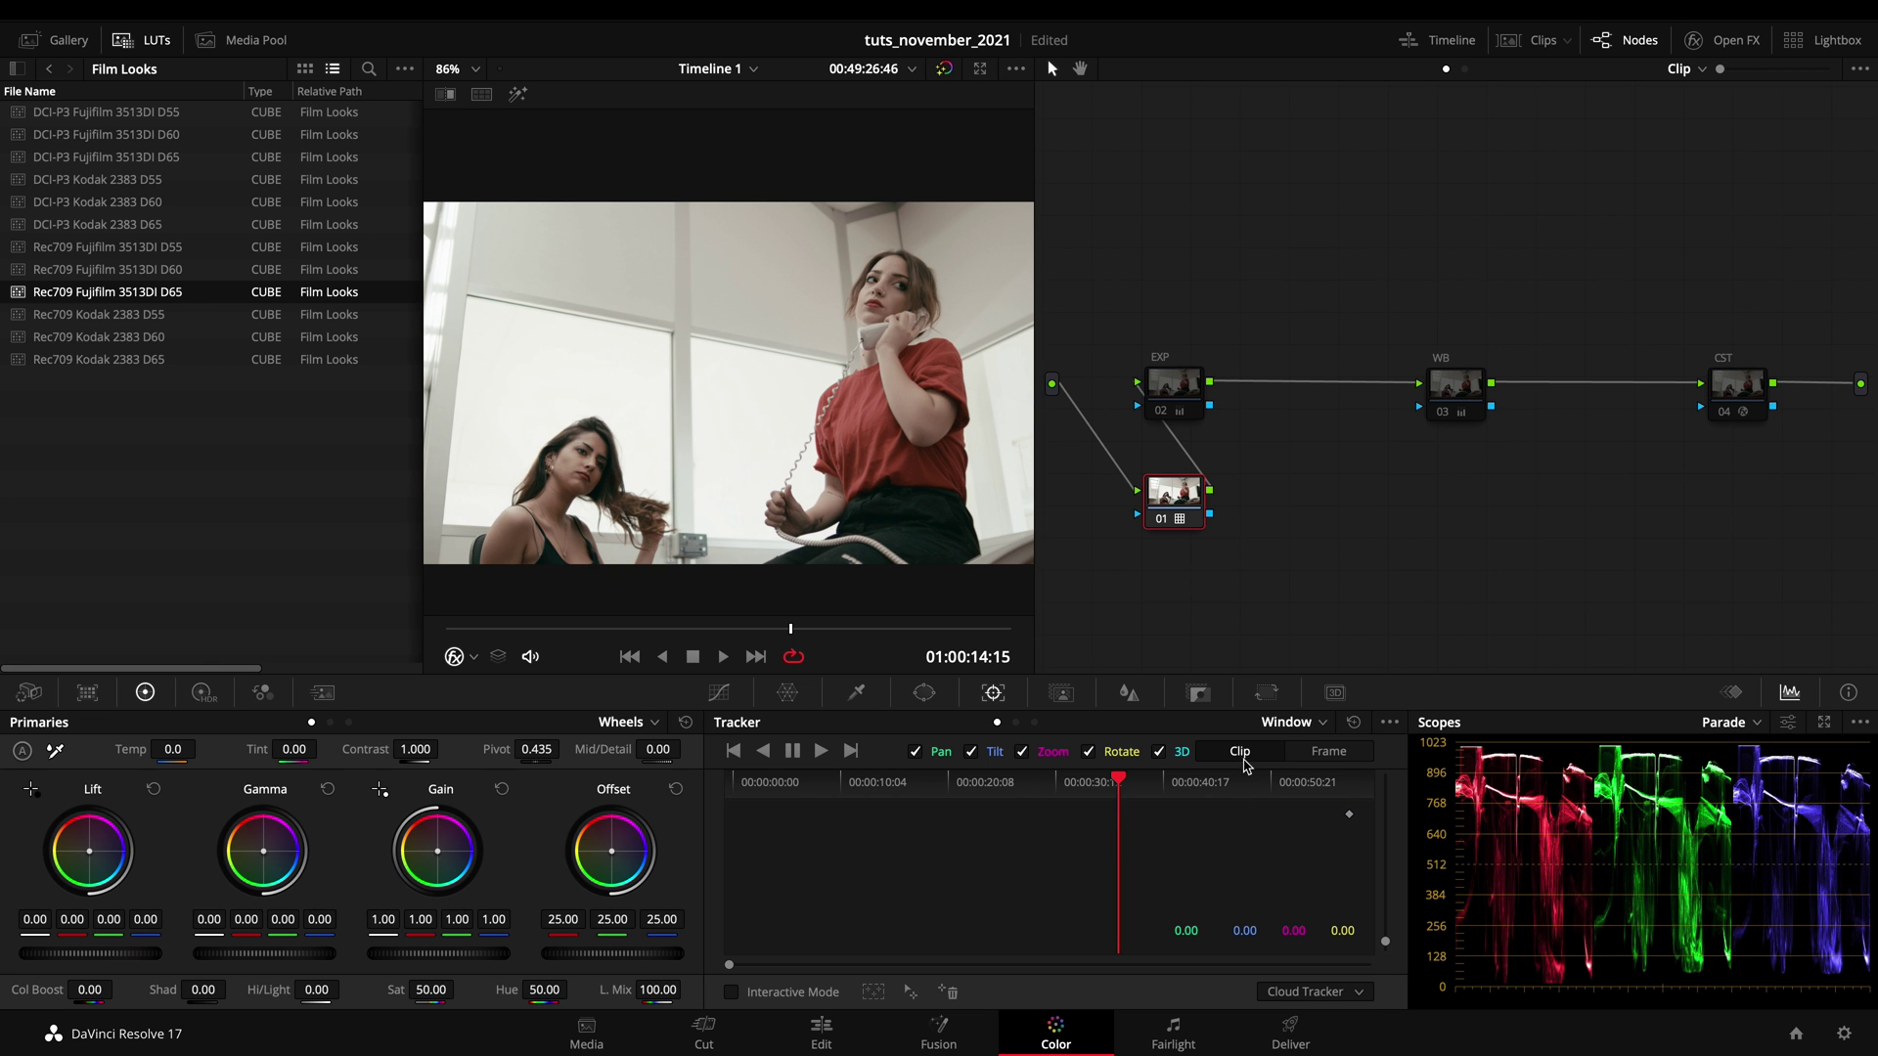
Step: Test lowering node 01's Key Output Gain, then reset it to 1.000
left_click(1199, 692)
left_click_drag(1186, 882, 939, 910)
left_click(1186, 882)
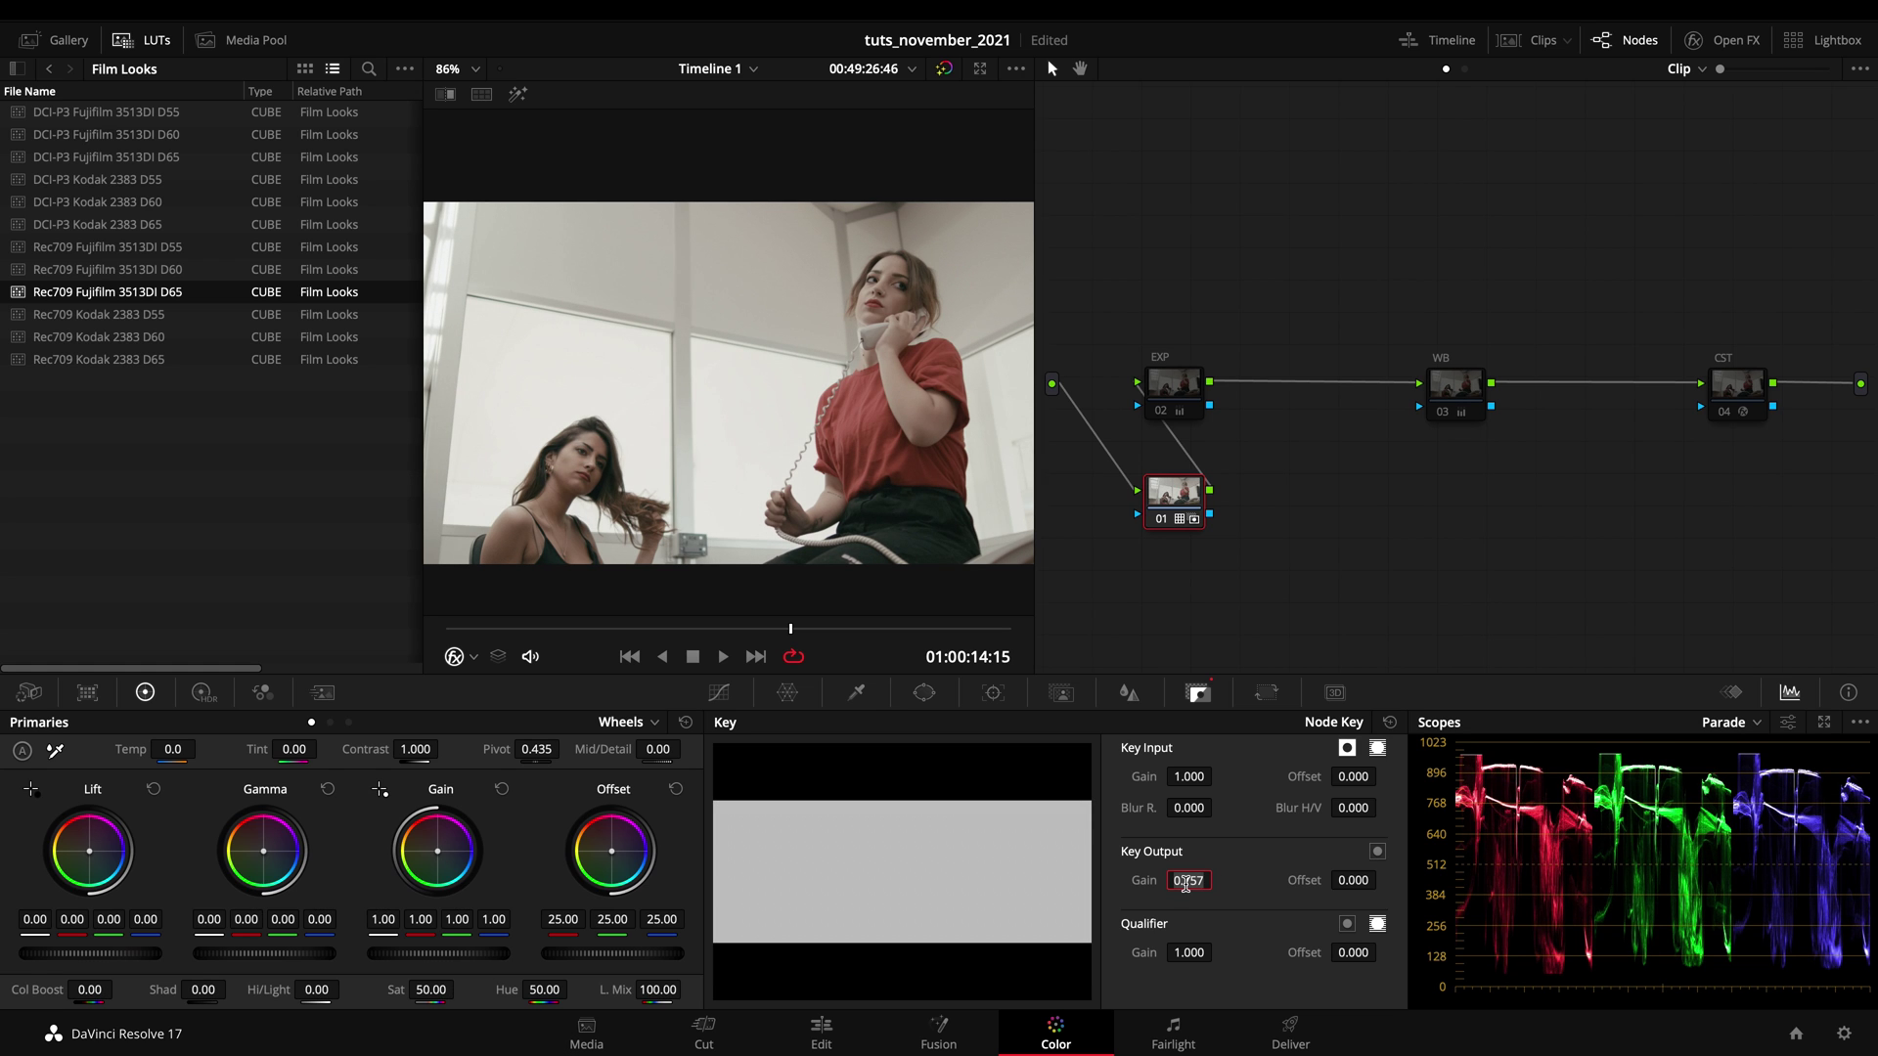
double_click(1187, 882)
left_click(1164, 496)
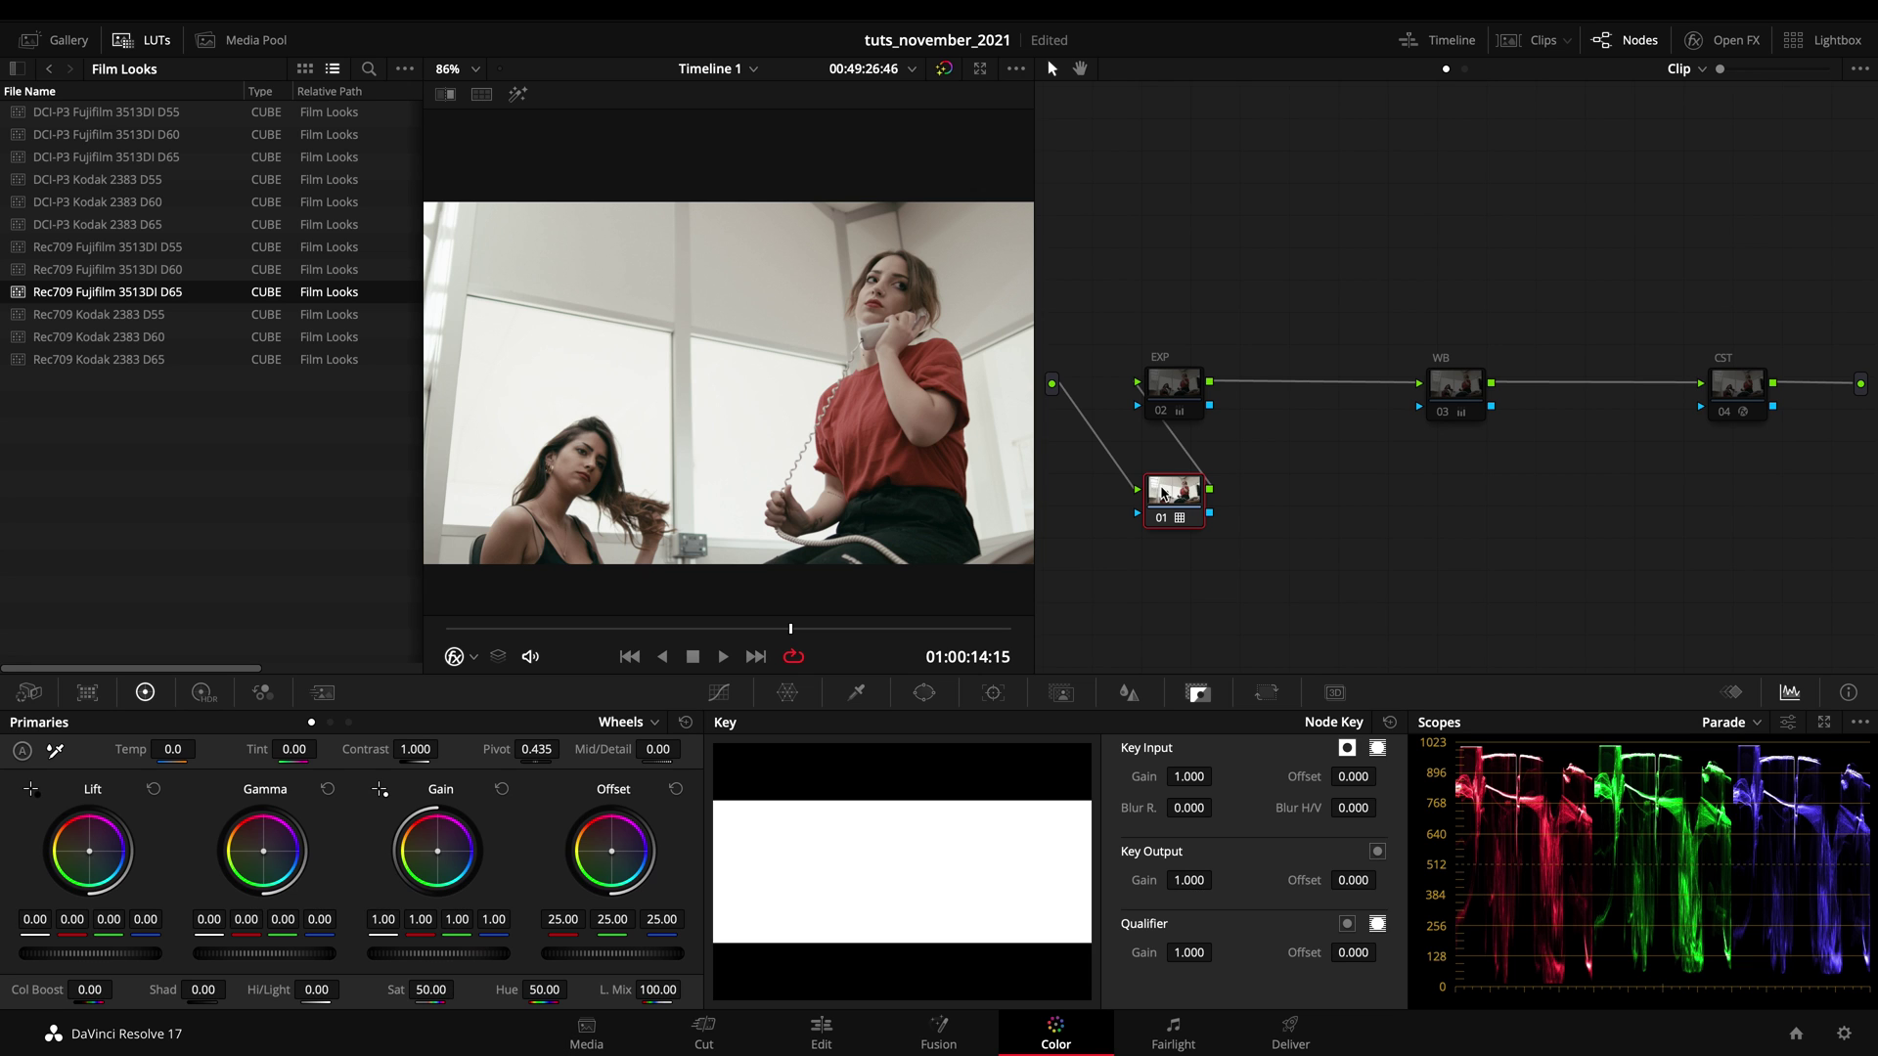
Step: Delete the film LUT node, select CST and check the project colour management settings
key("Delete")
left_click_drag(1159, 323, 1737, 474)
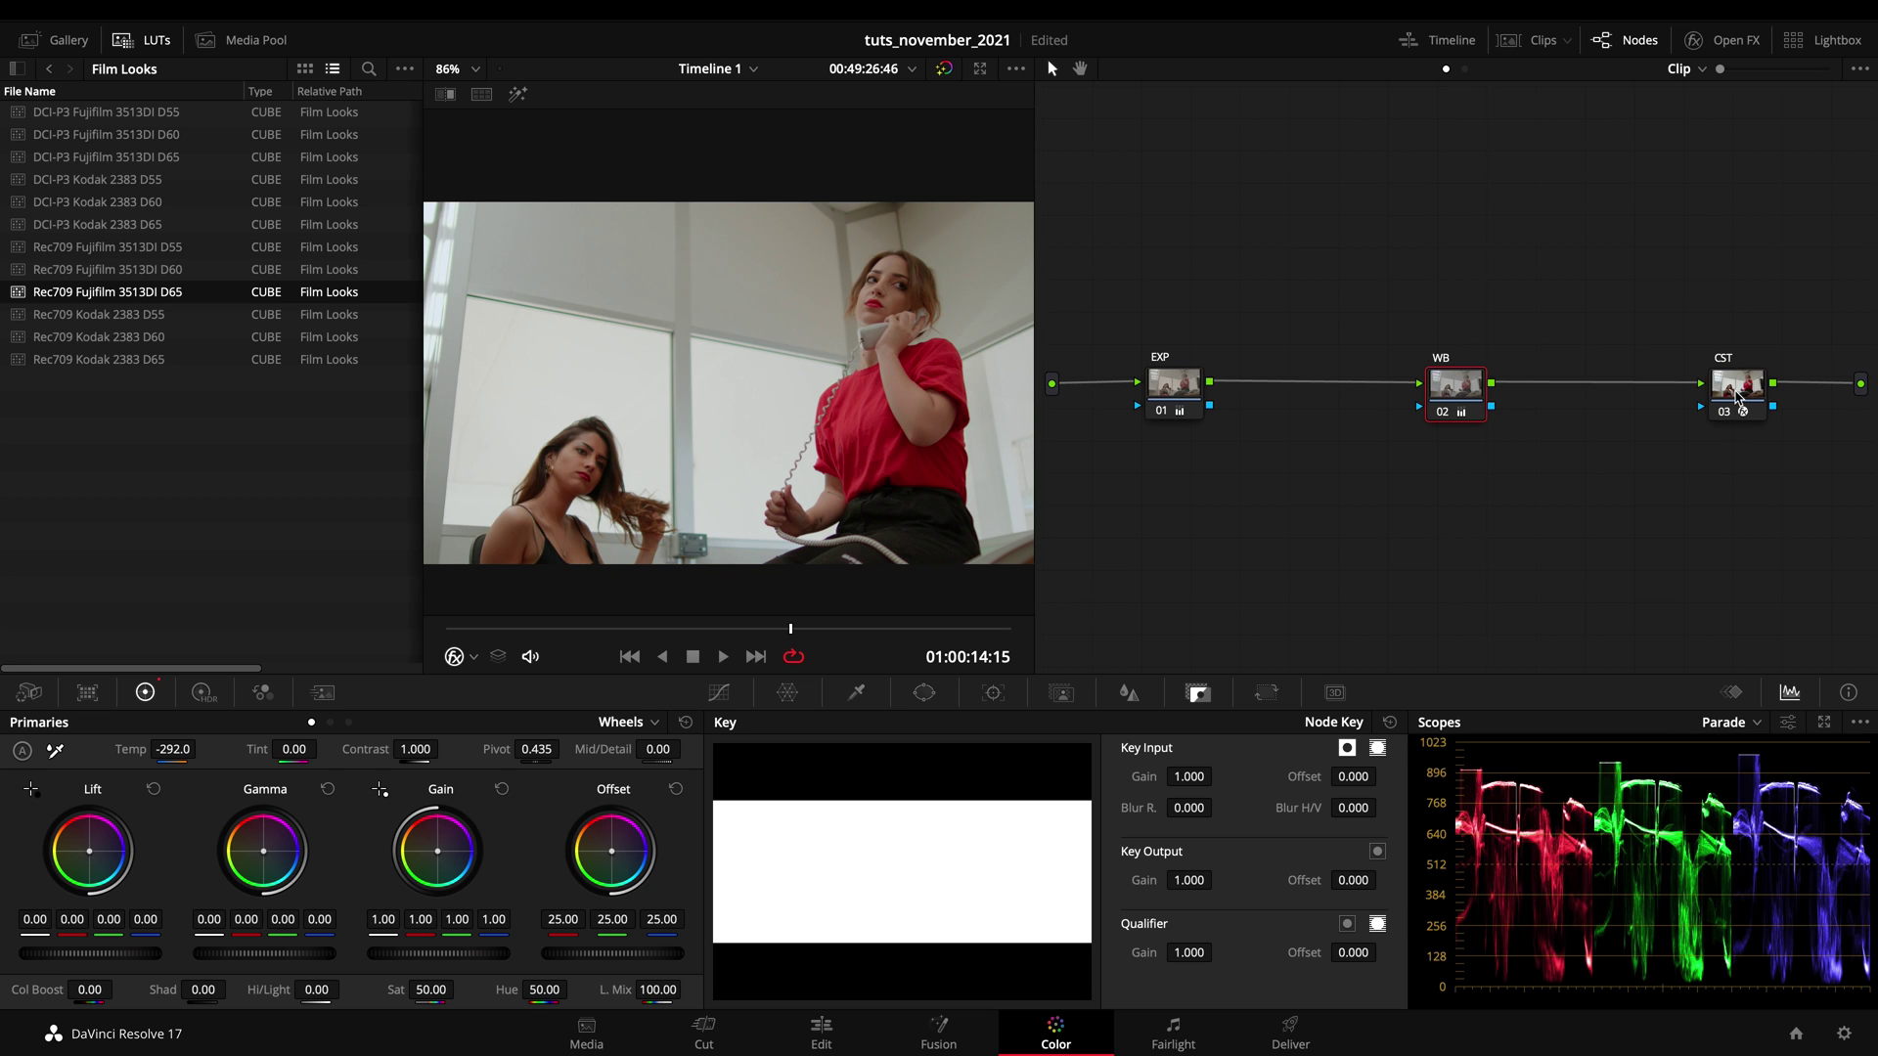
left_click_drag(1740, 399, 1620, 399)
left_click(1723, 40)
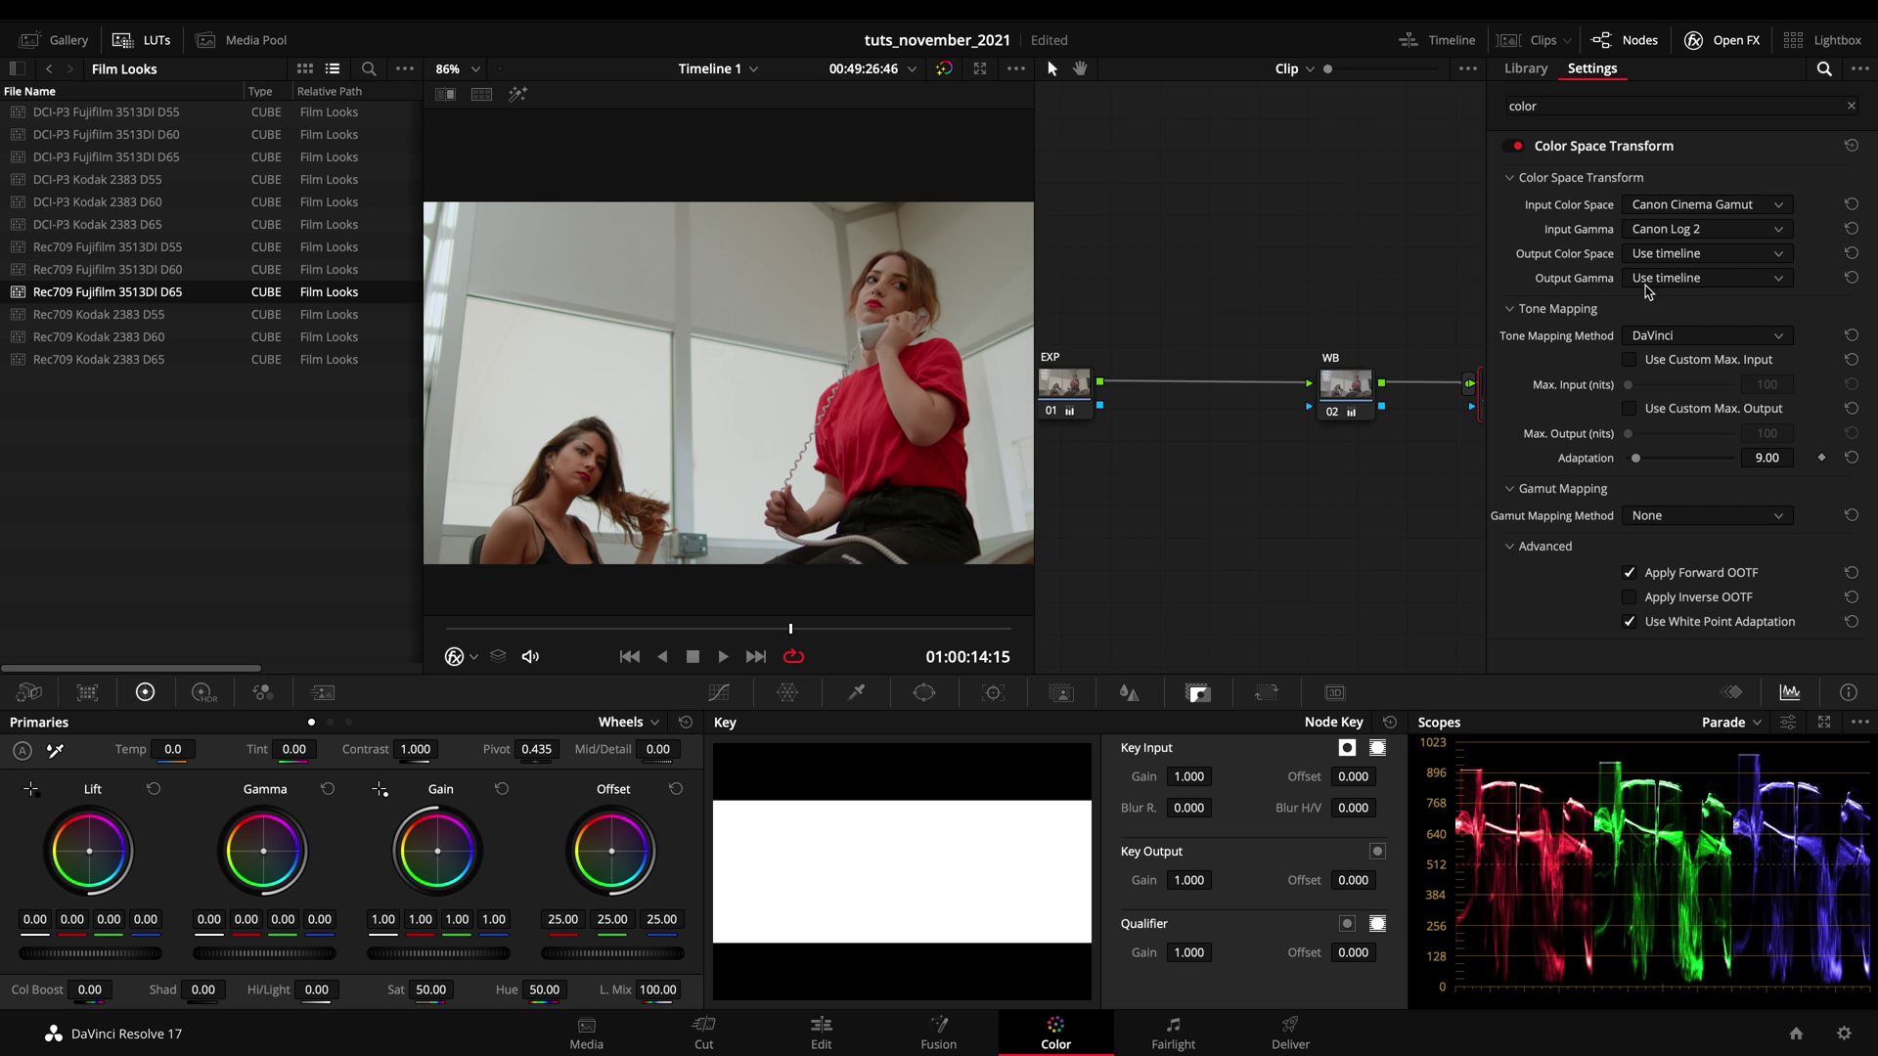
left_click(1845, 1039)
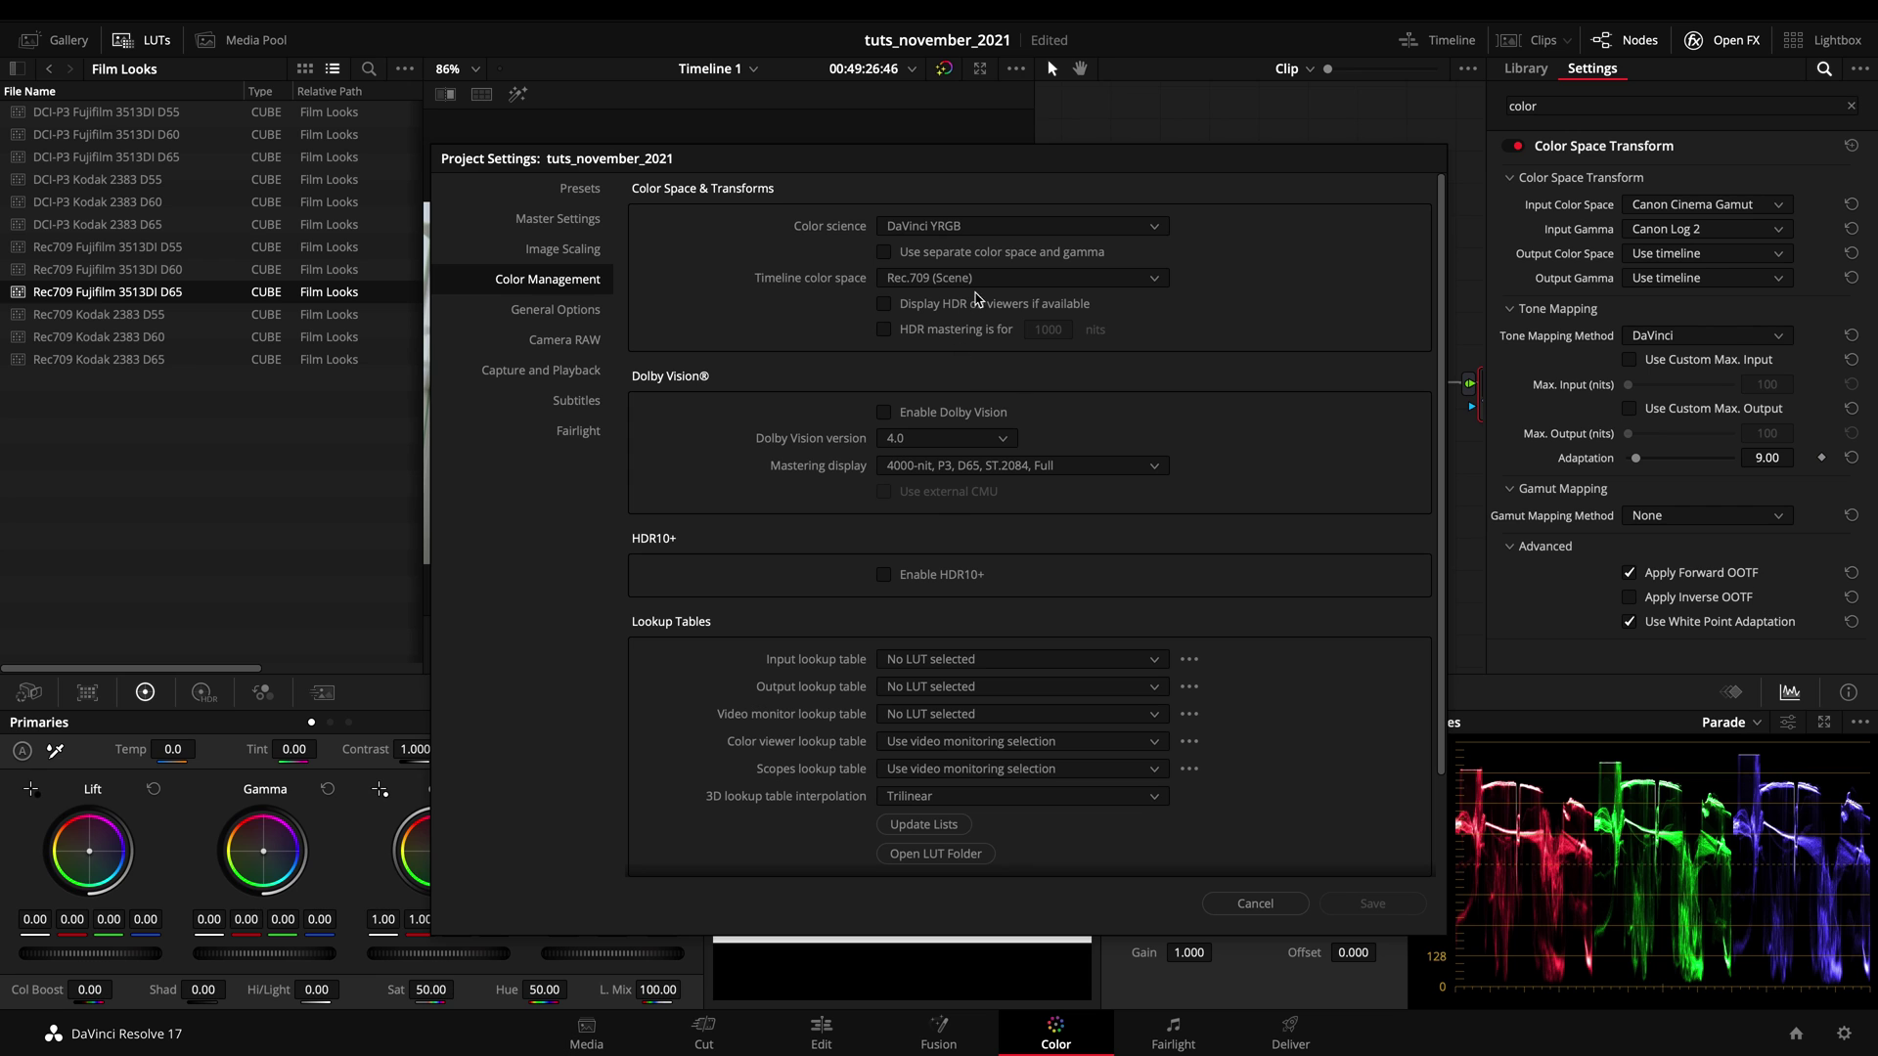
left_click(1258, 905)
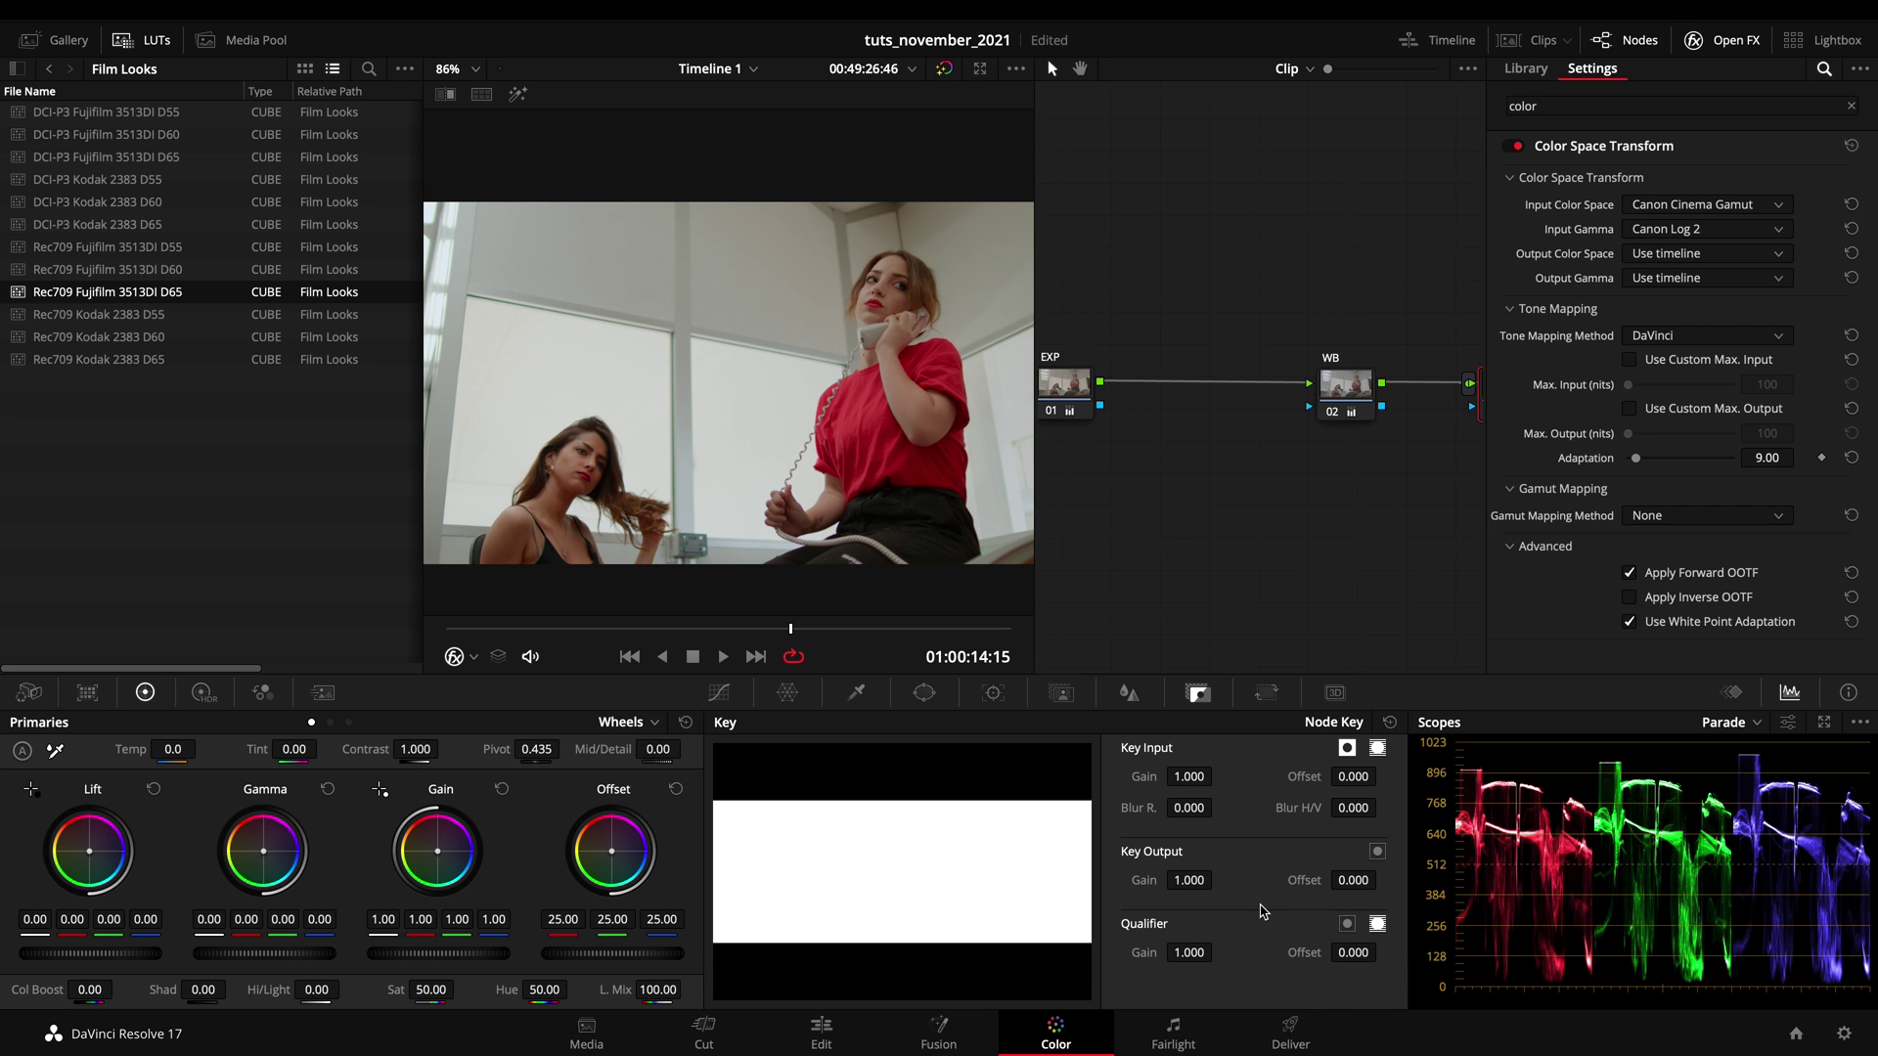
Step: Set the CST node's Output Gamma to Cineon Film Log
left_click(1667, 281)
scroll(1706, 440, "down", 5)
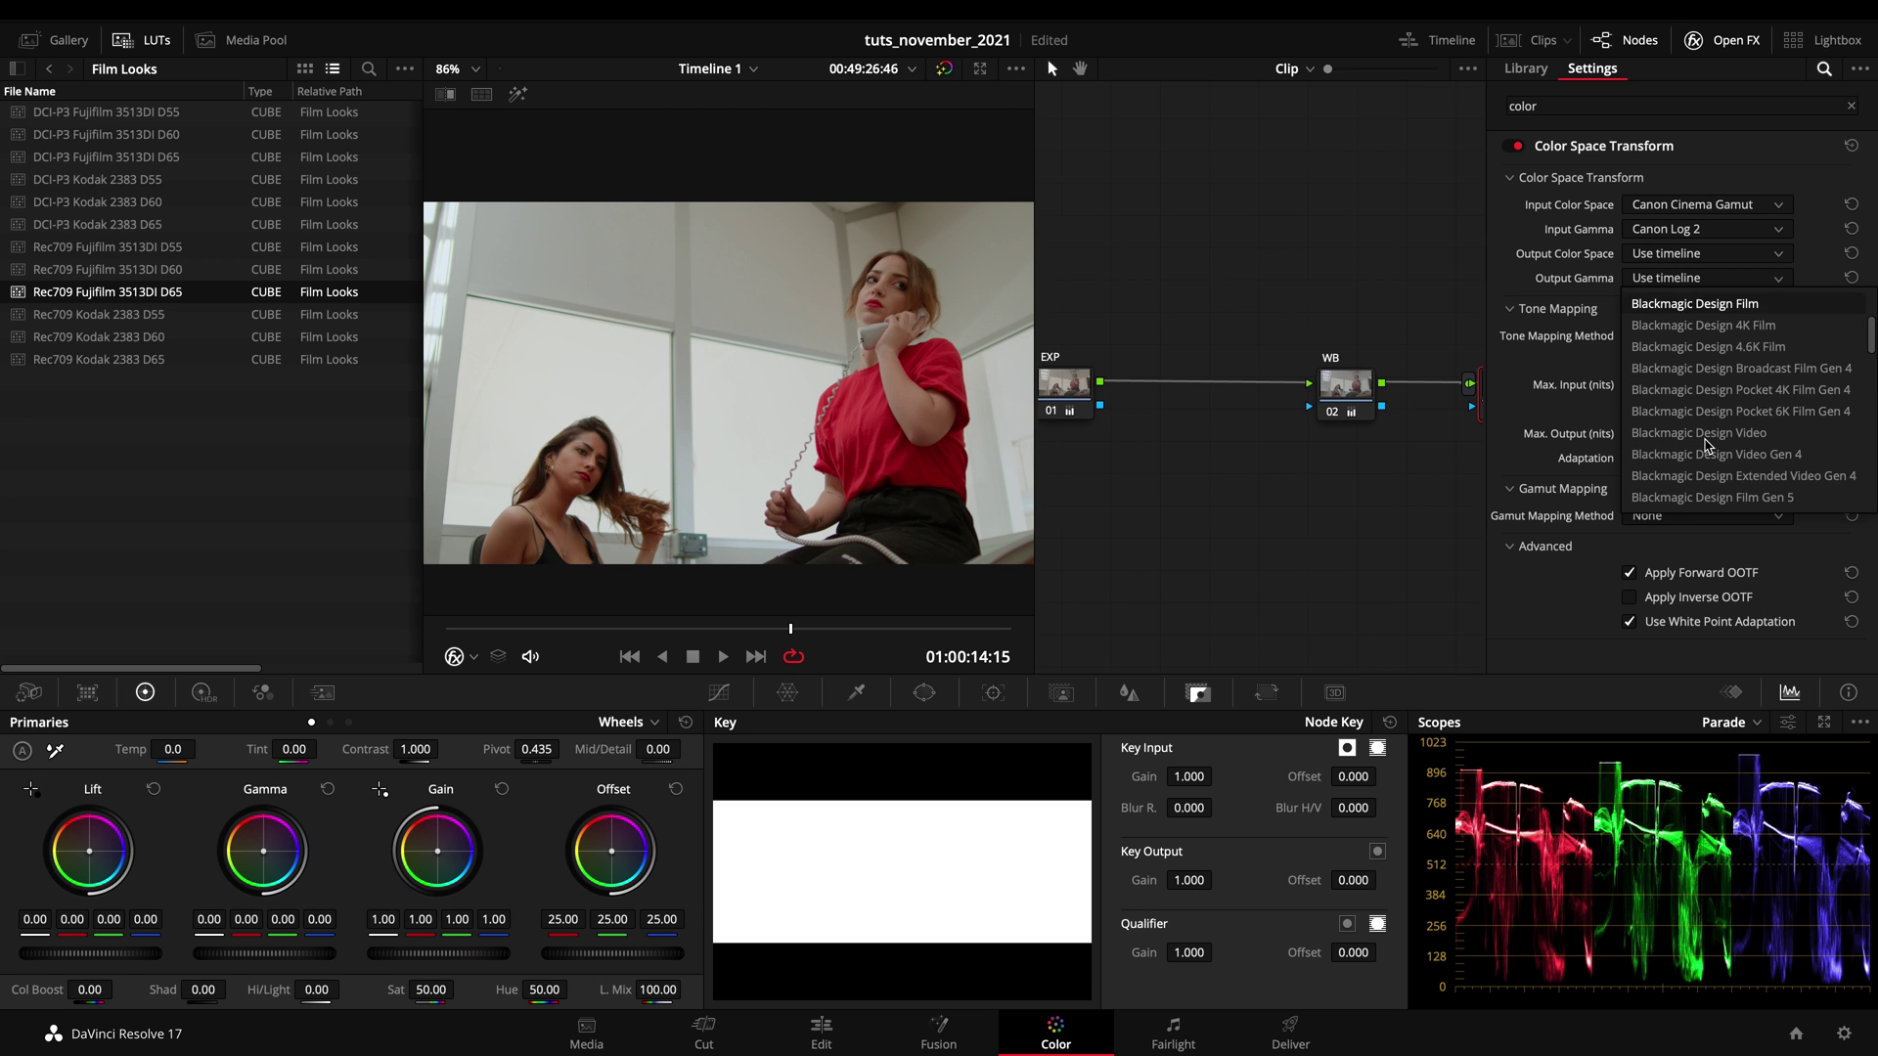
scroll(1707, 446, "down", 2)
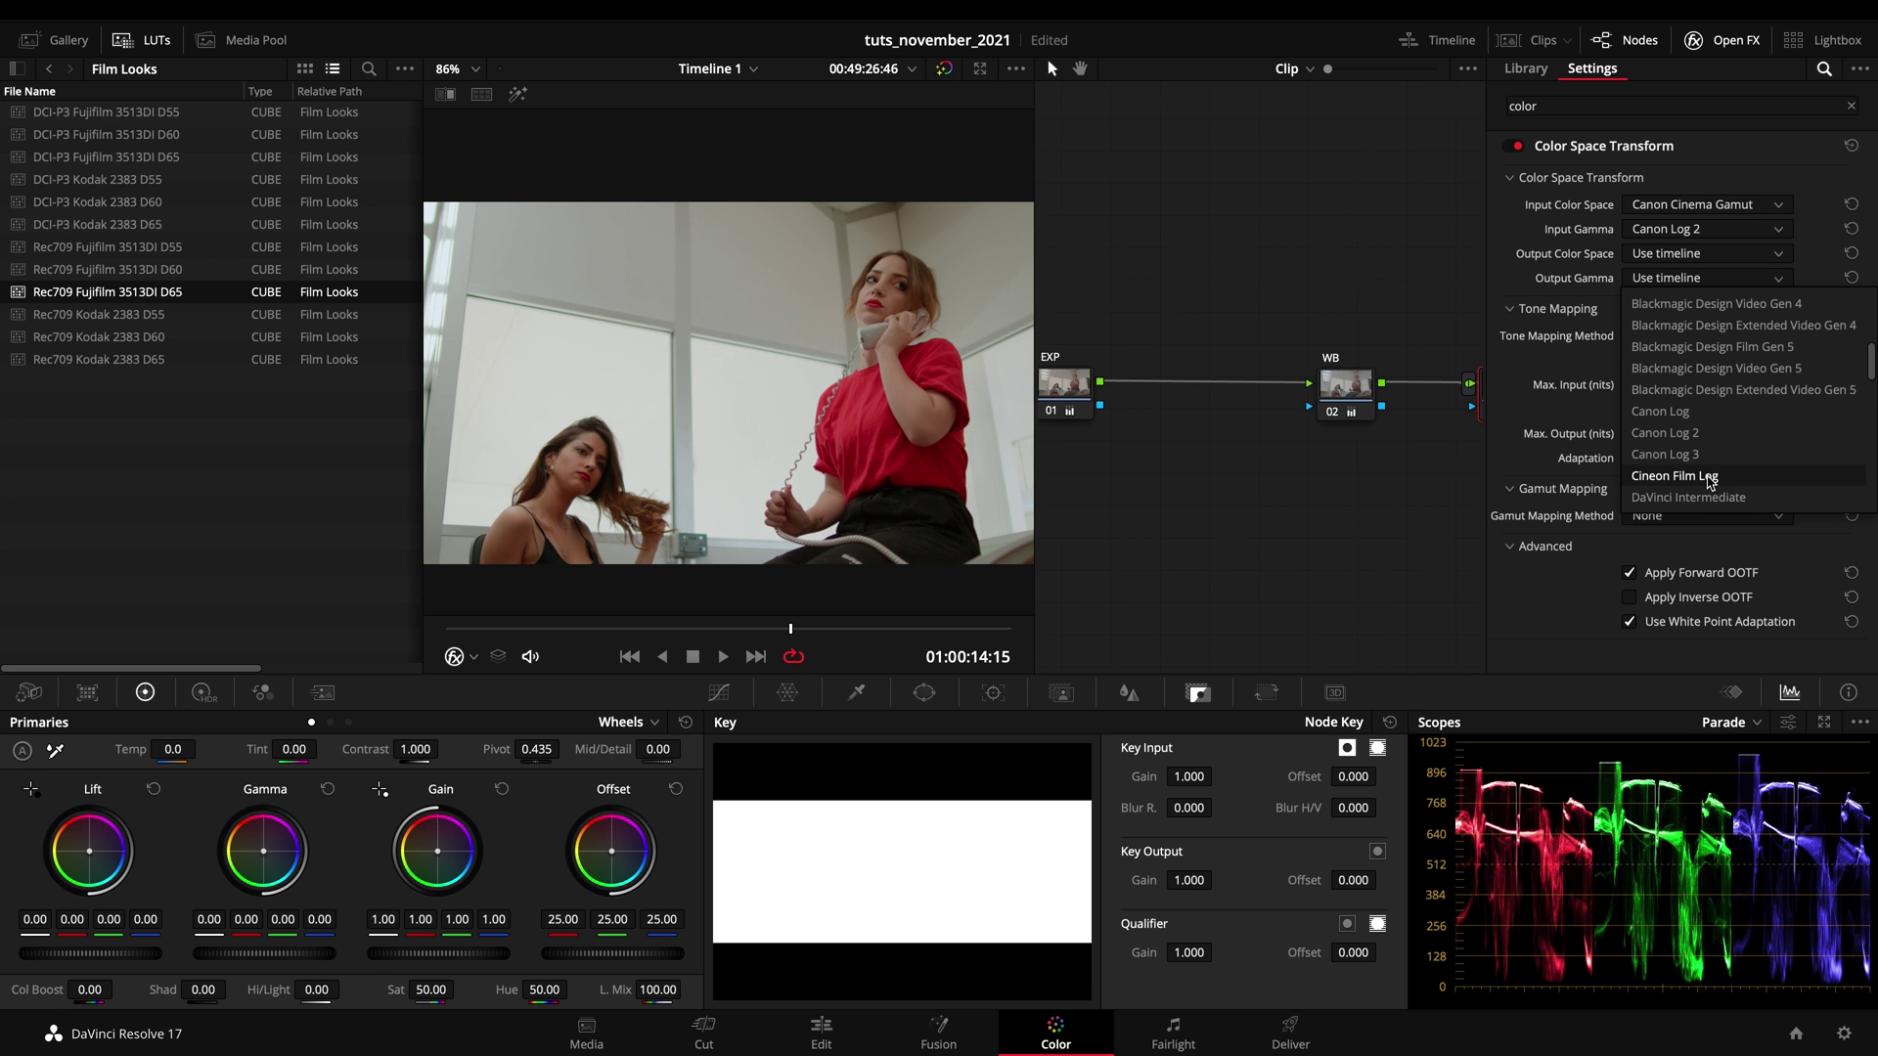
left_click(1709, 477)
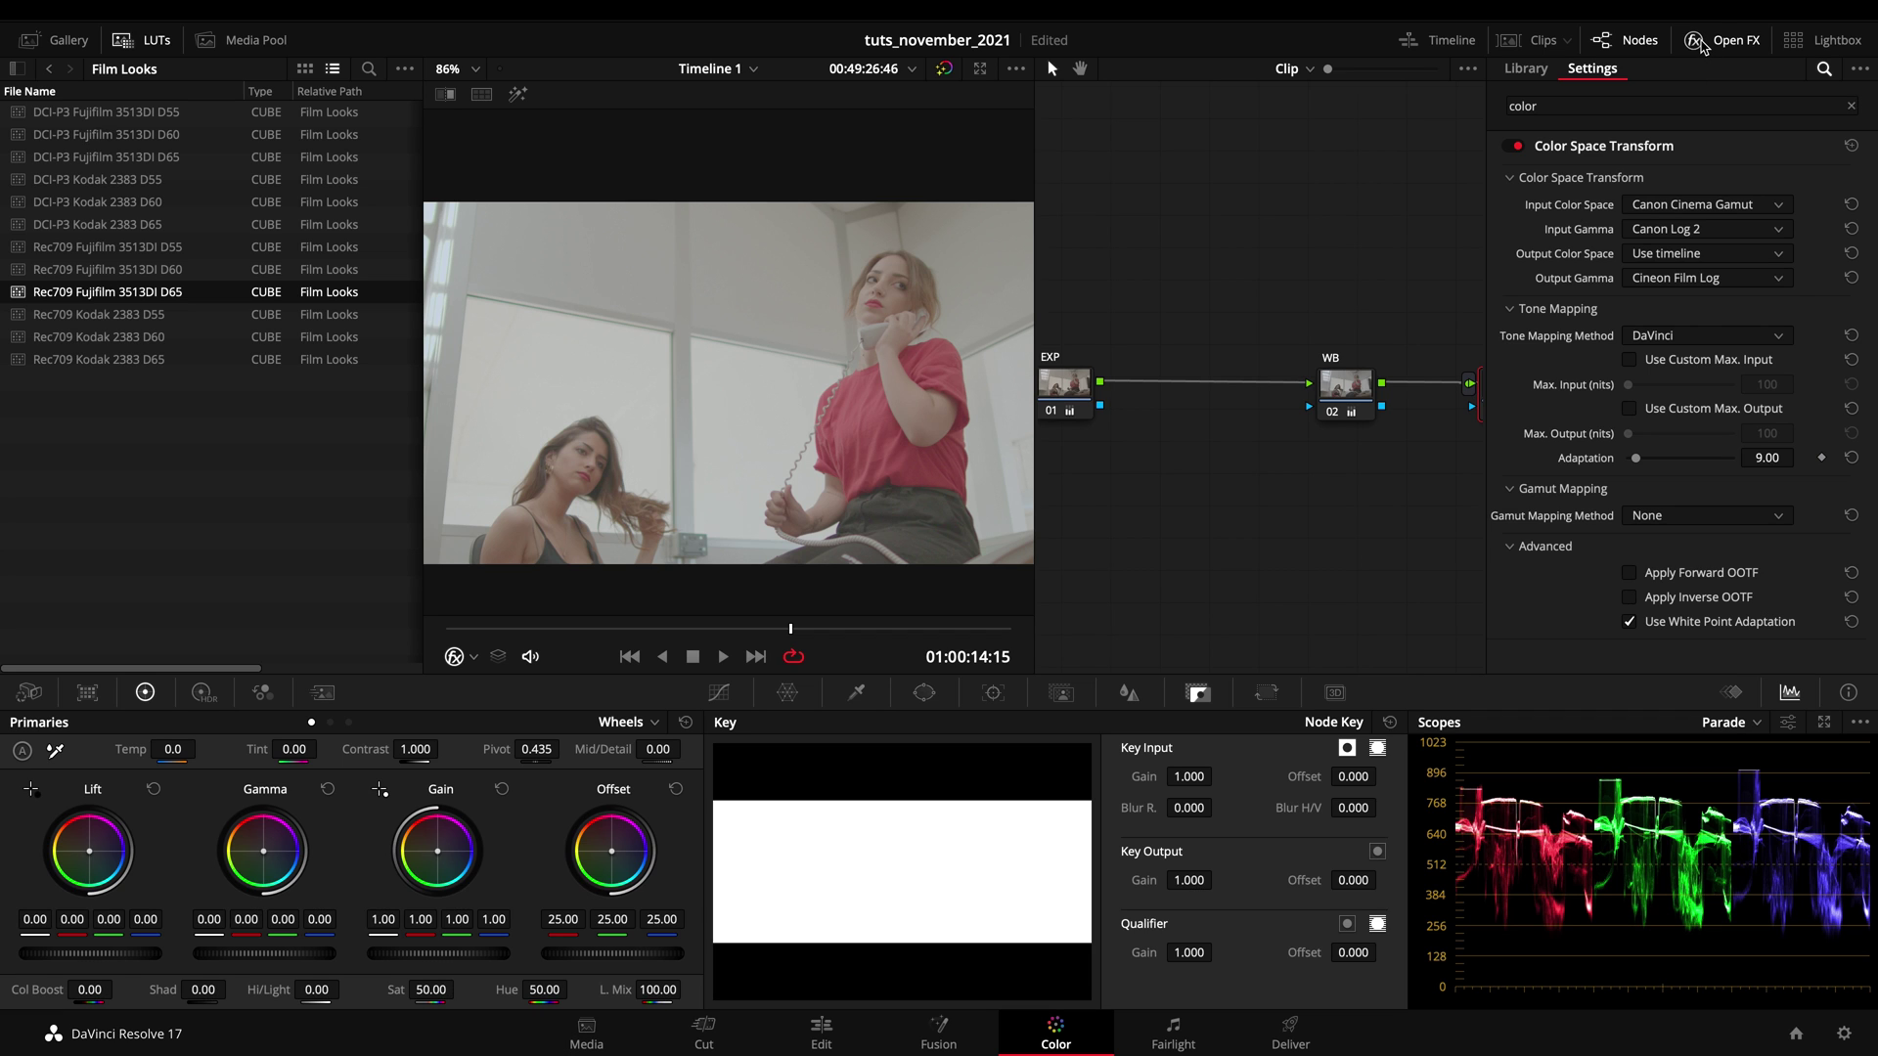
left_click(1701, 44)
left_click_drag(1616, 409, 1604, 403)
Step: Add node 04 after CST and apply Rec709 Kodak 2383 D65, trying the D60 and D55 versions
key("alt+s")
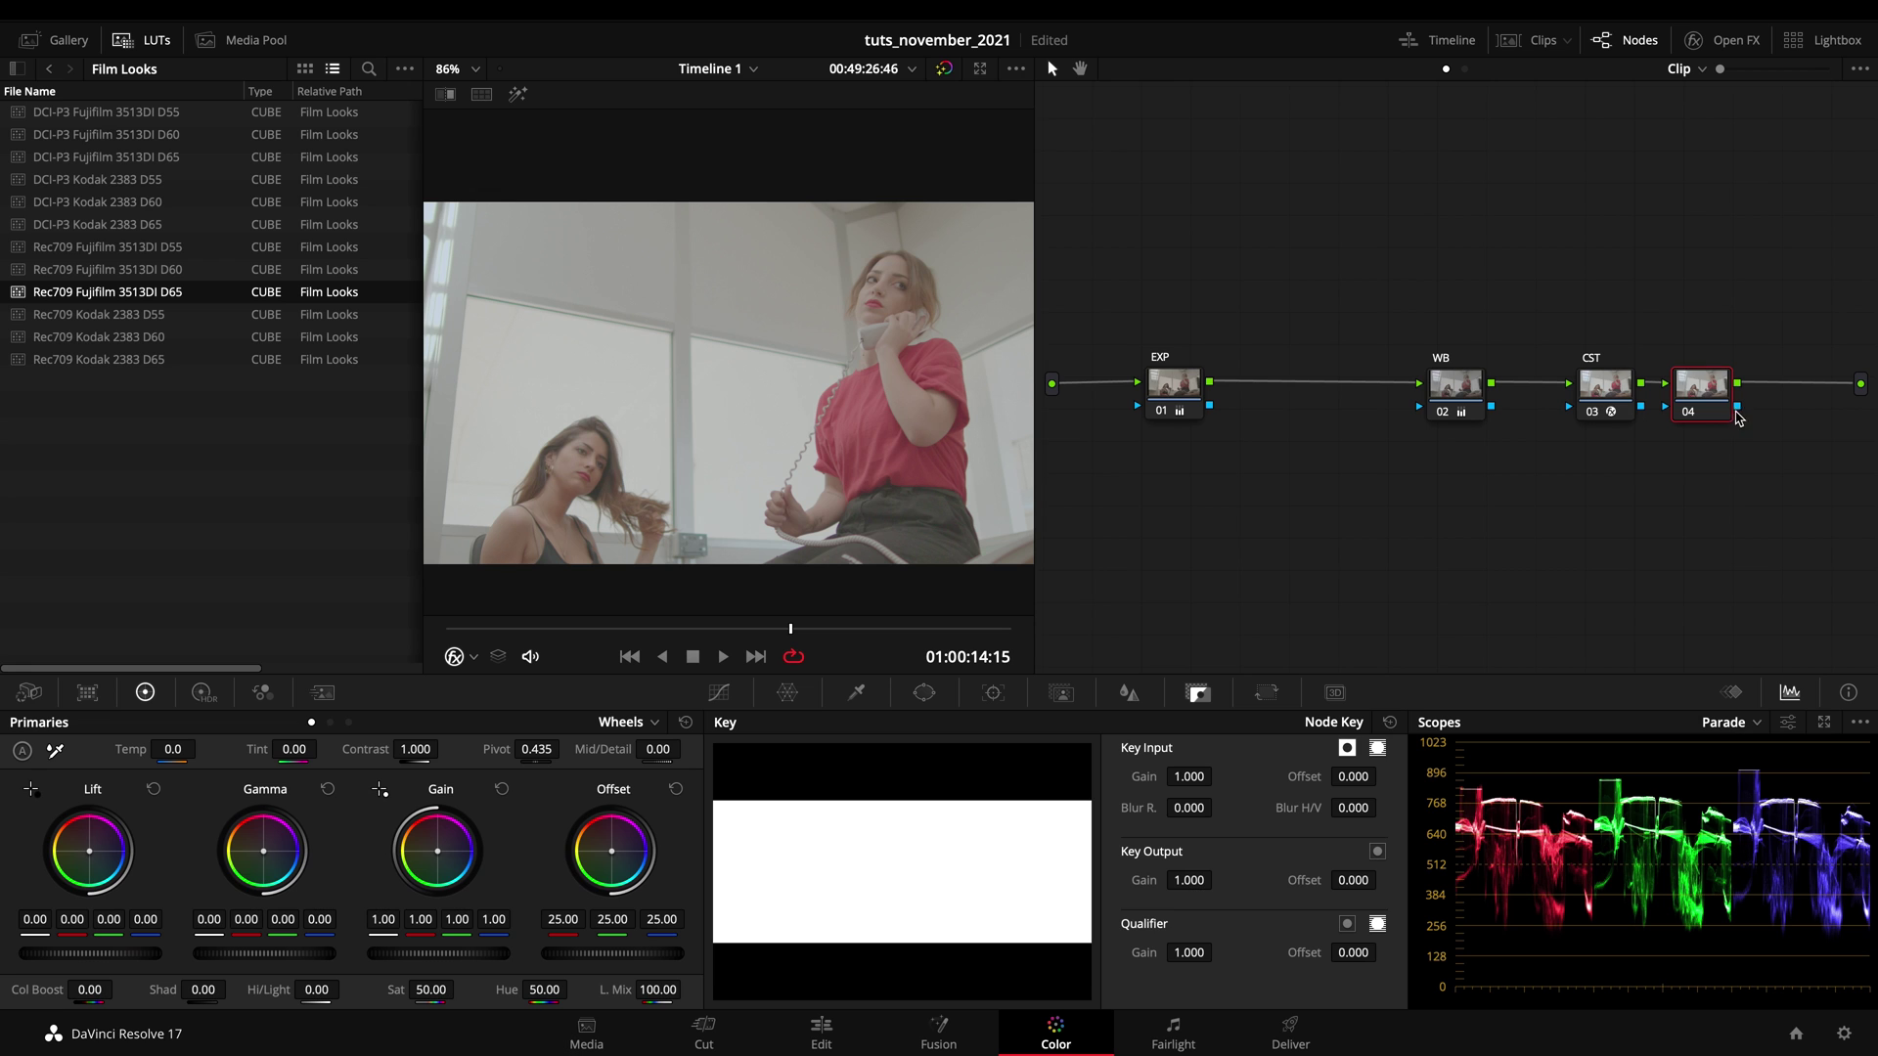
left_click_drag(1717, 395, 1775, 395)
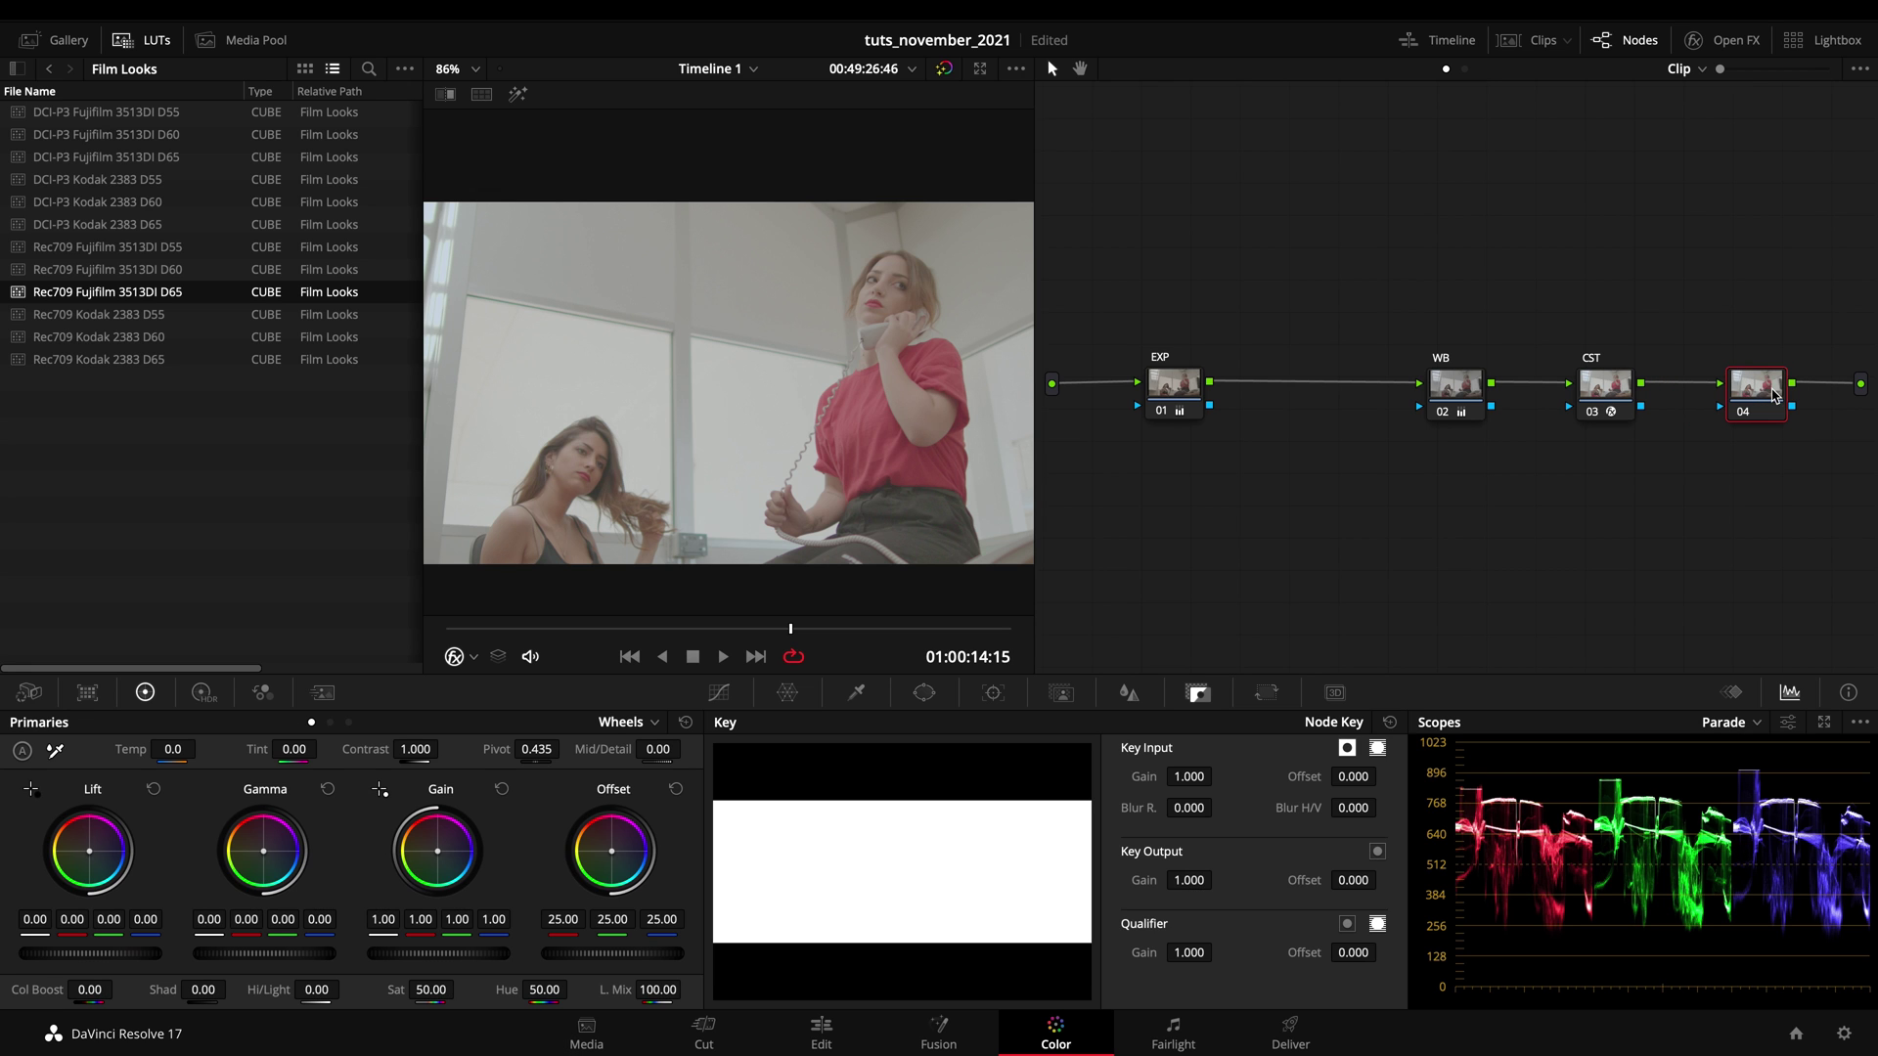
double_click(82, 359)
double_click(93, 336)
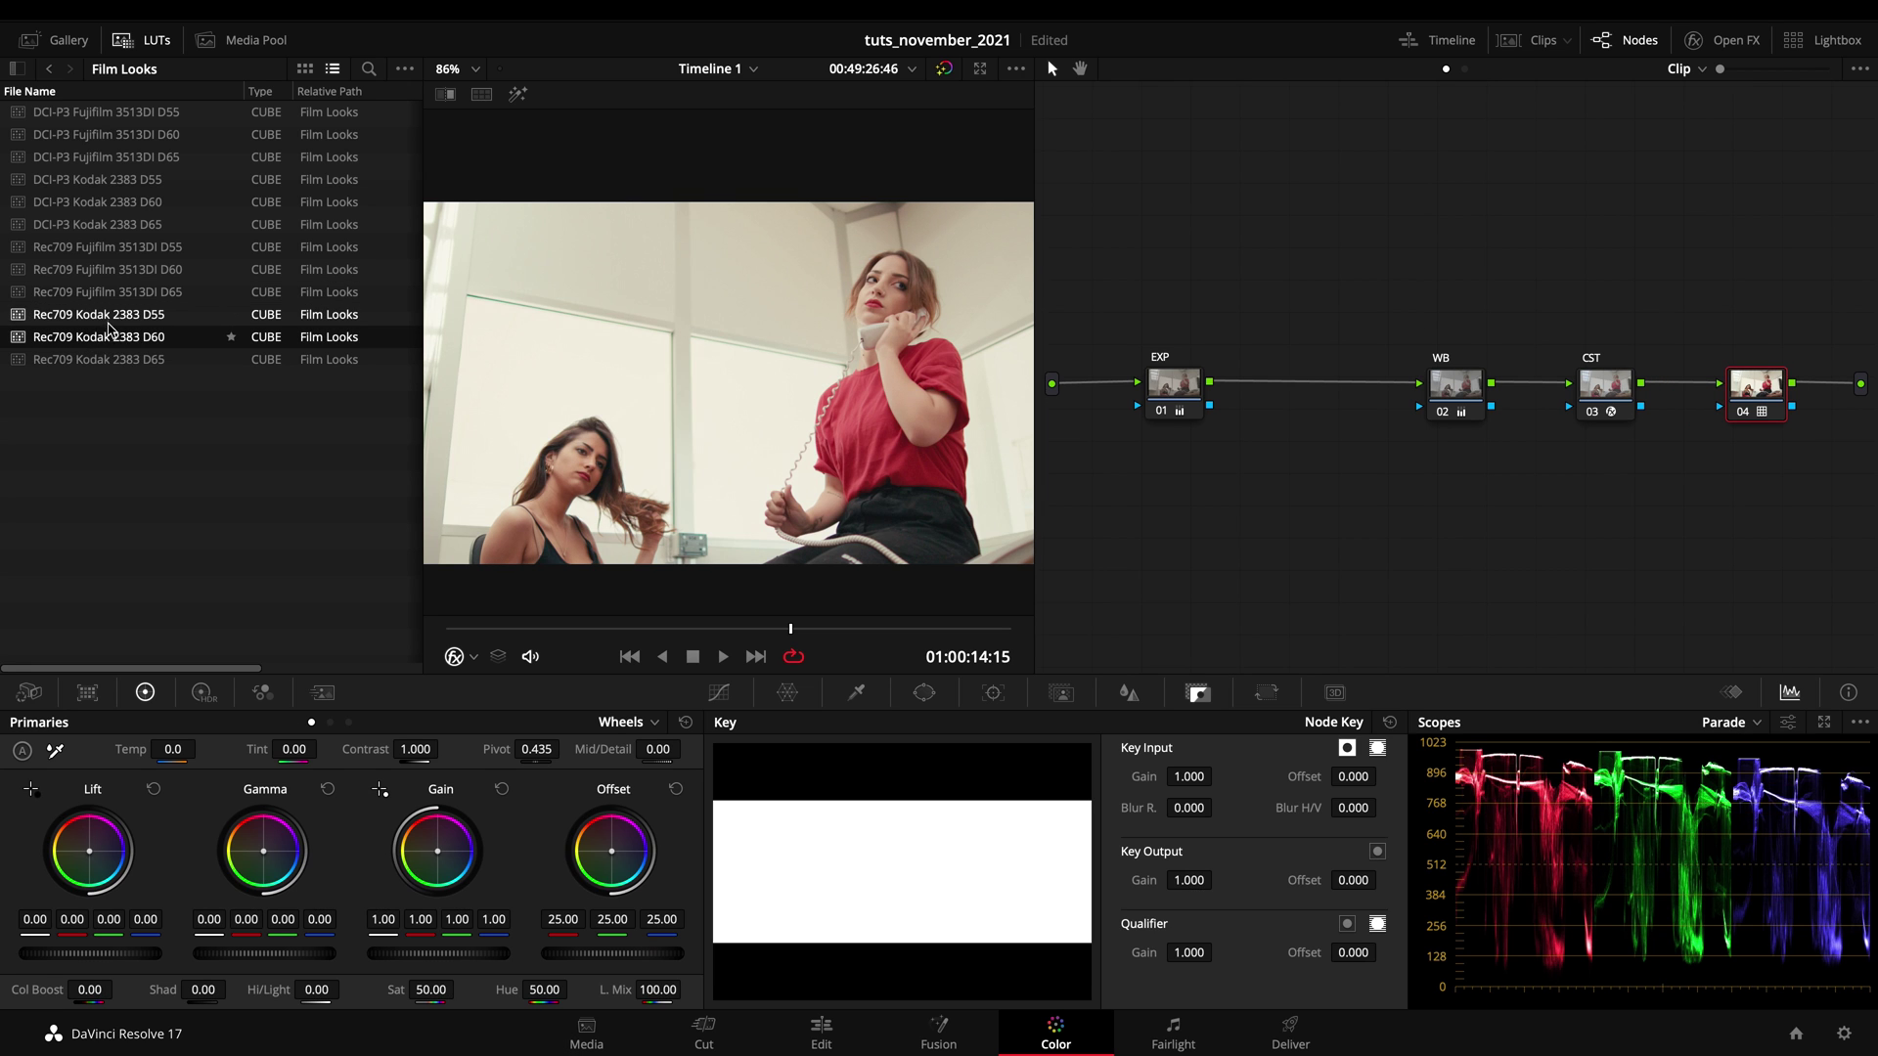
double_click(108, 314)
double_click(127, 359)
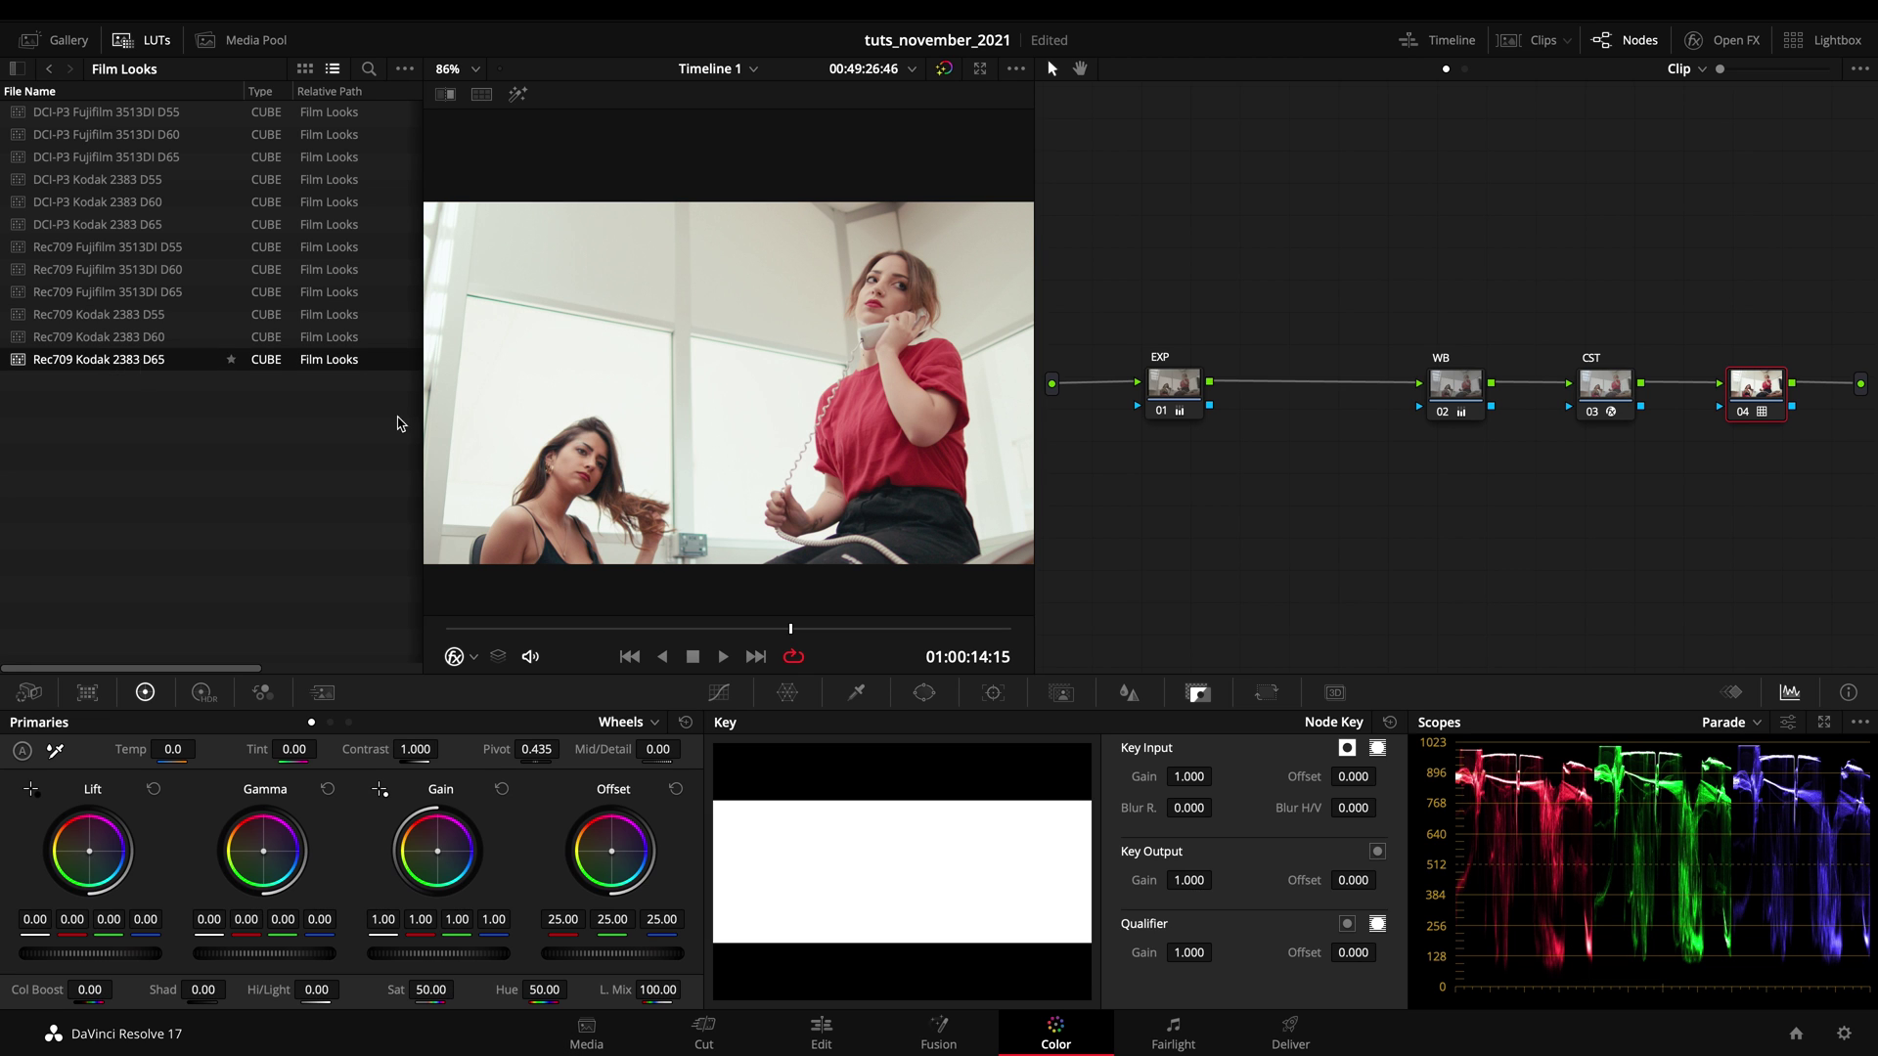
Step: Compare Kodak 2383 D60/D55/D65 and Fujifilm 3513DI D55 on node 04, settling on Rec709 Fujifilm 3513DI D65
left_click(1181, 384)
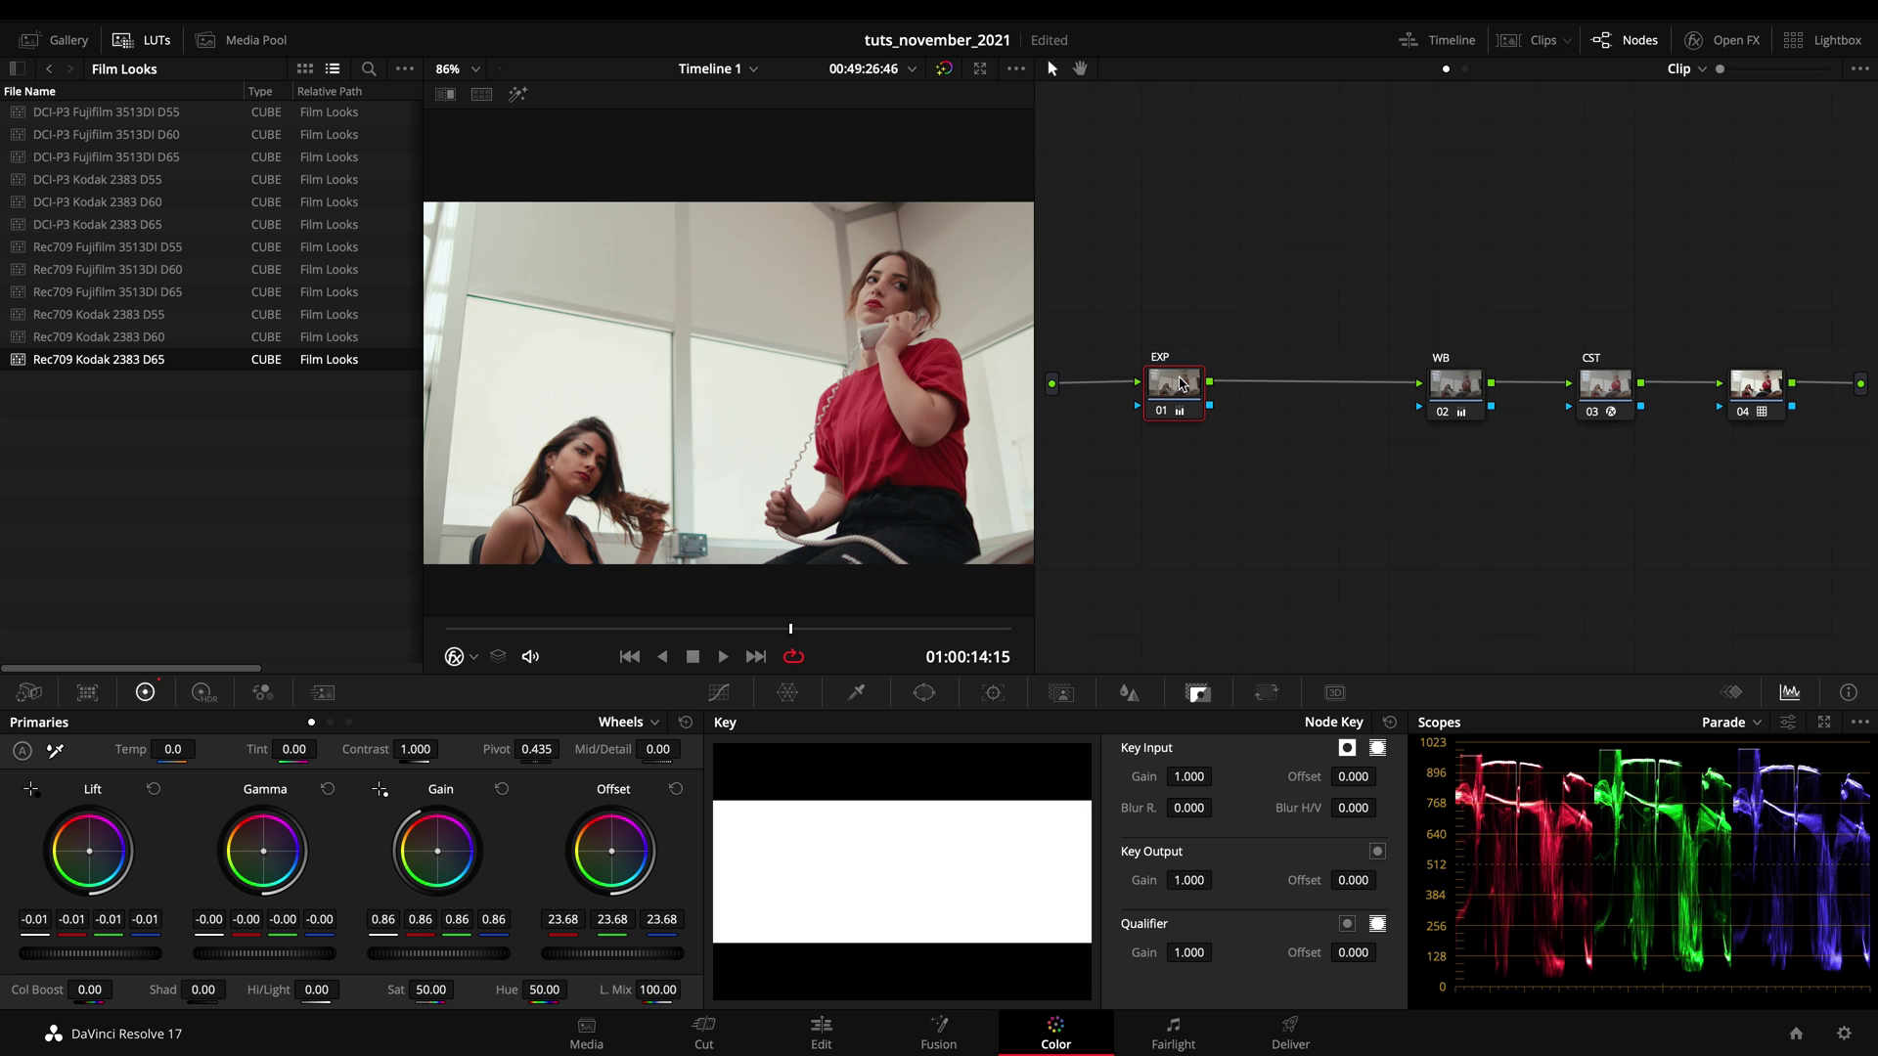
left_click(1755, 391)
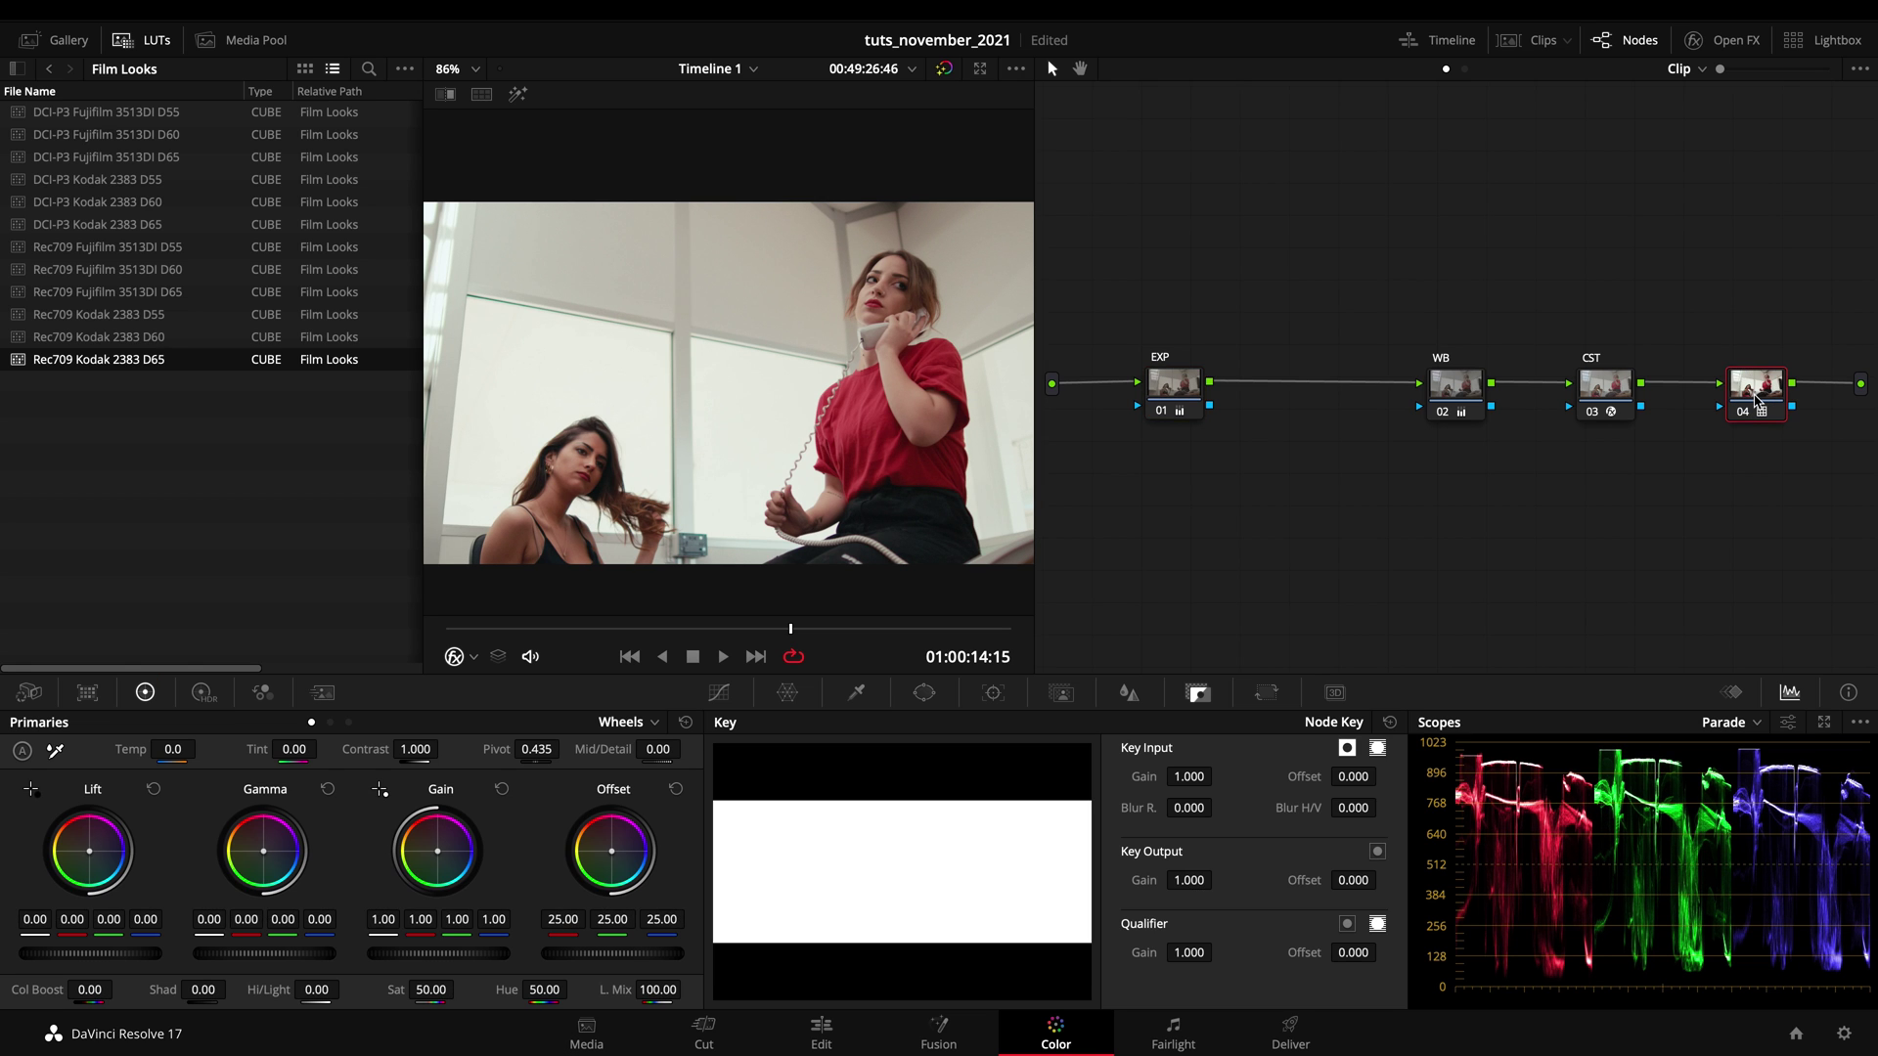
left_click(113, 336)
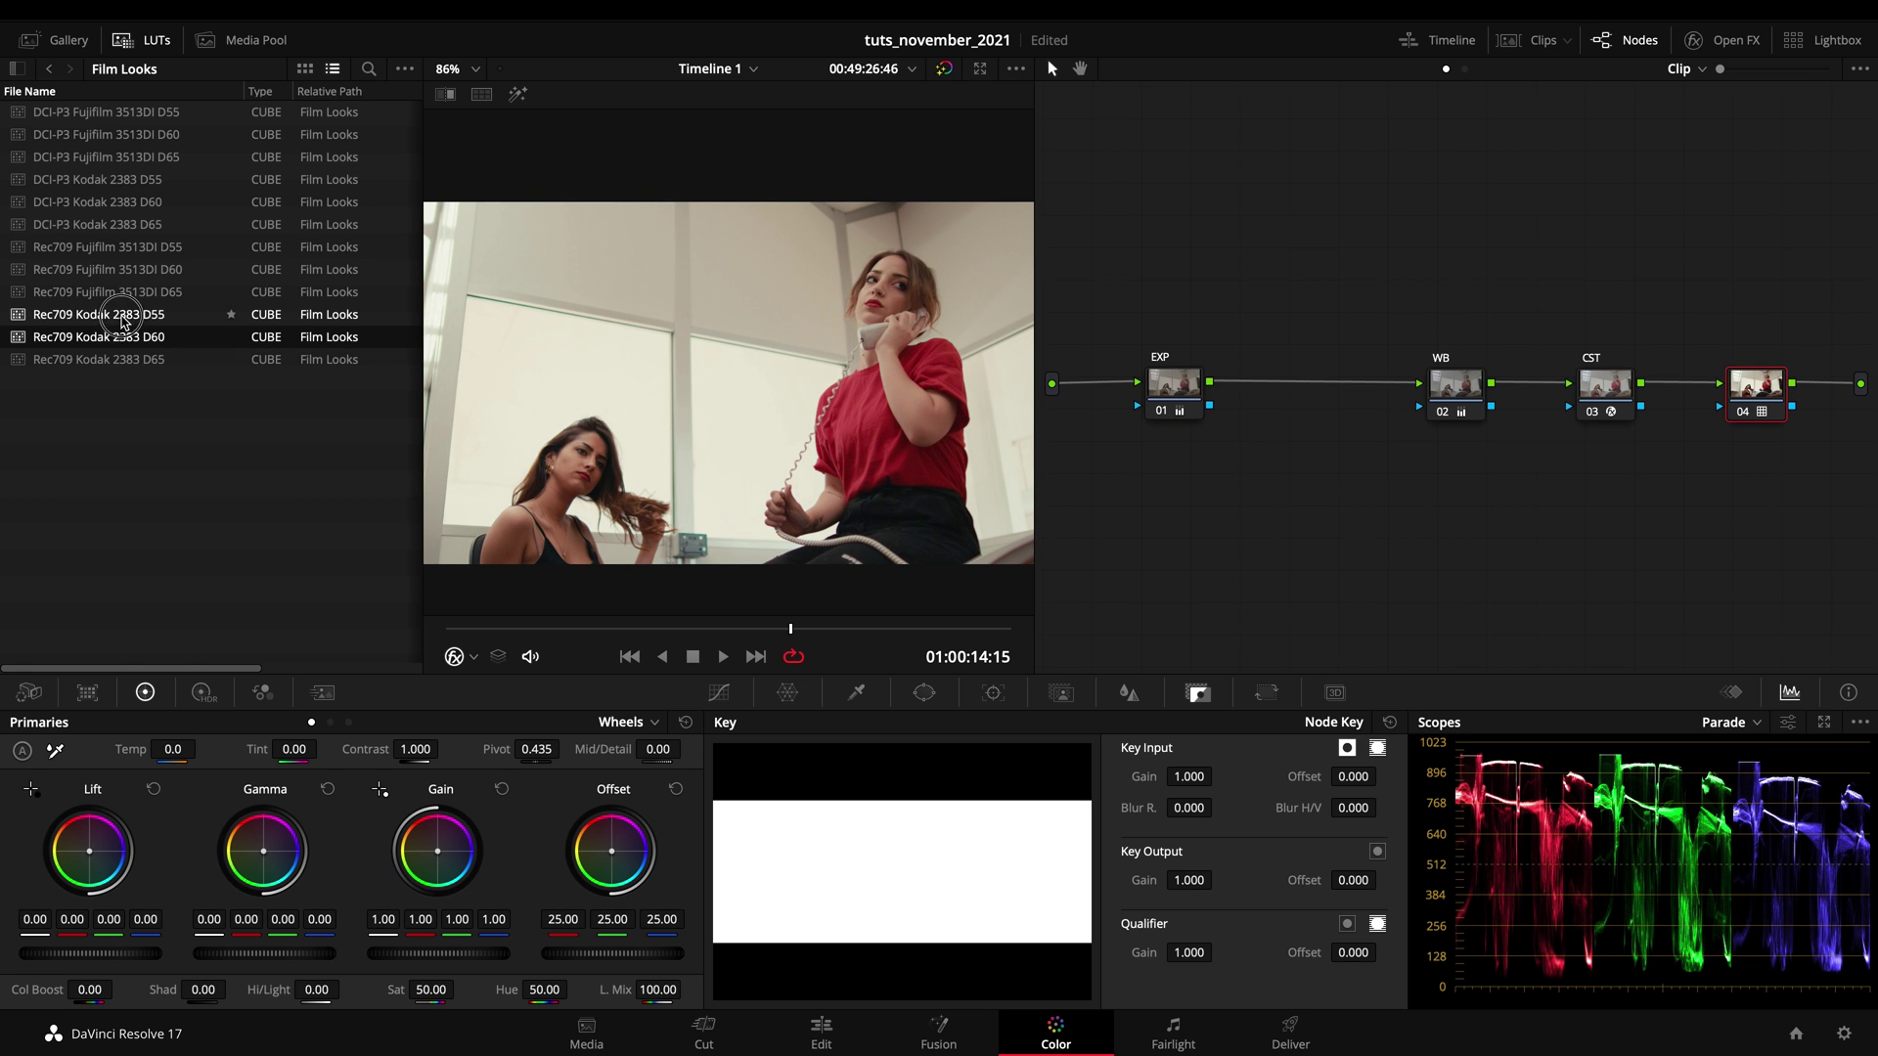
left_click(124, 318)
left_click(110, 337)
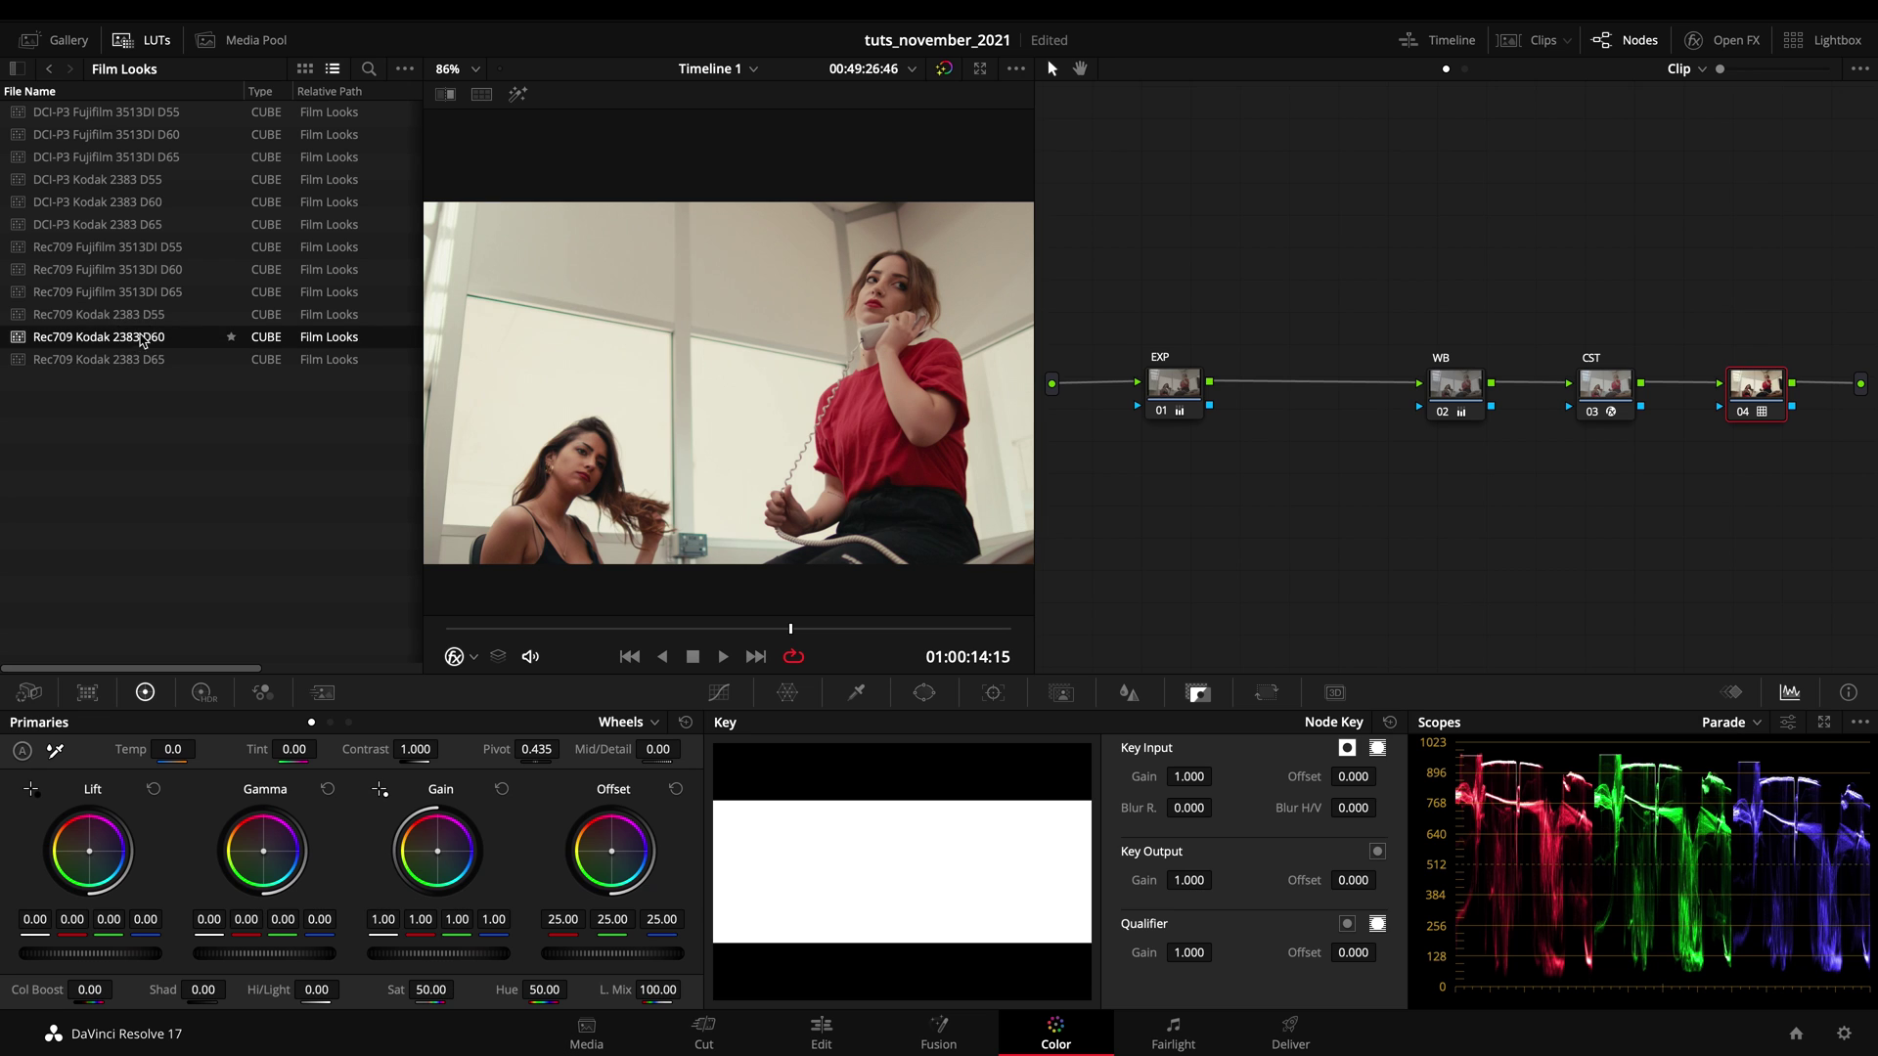
left_click(98, 360)
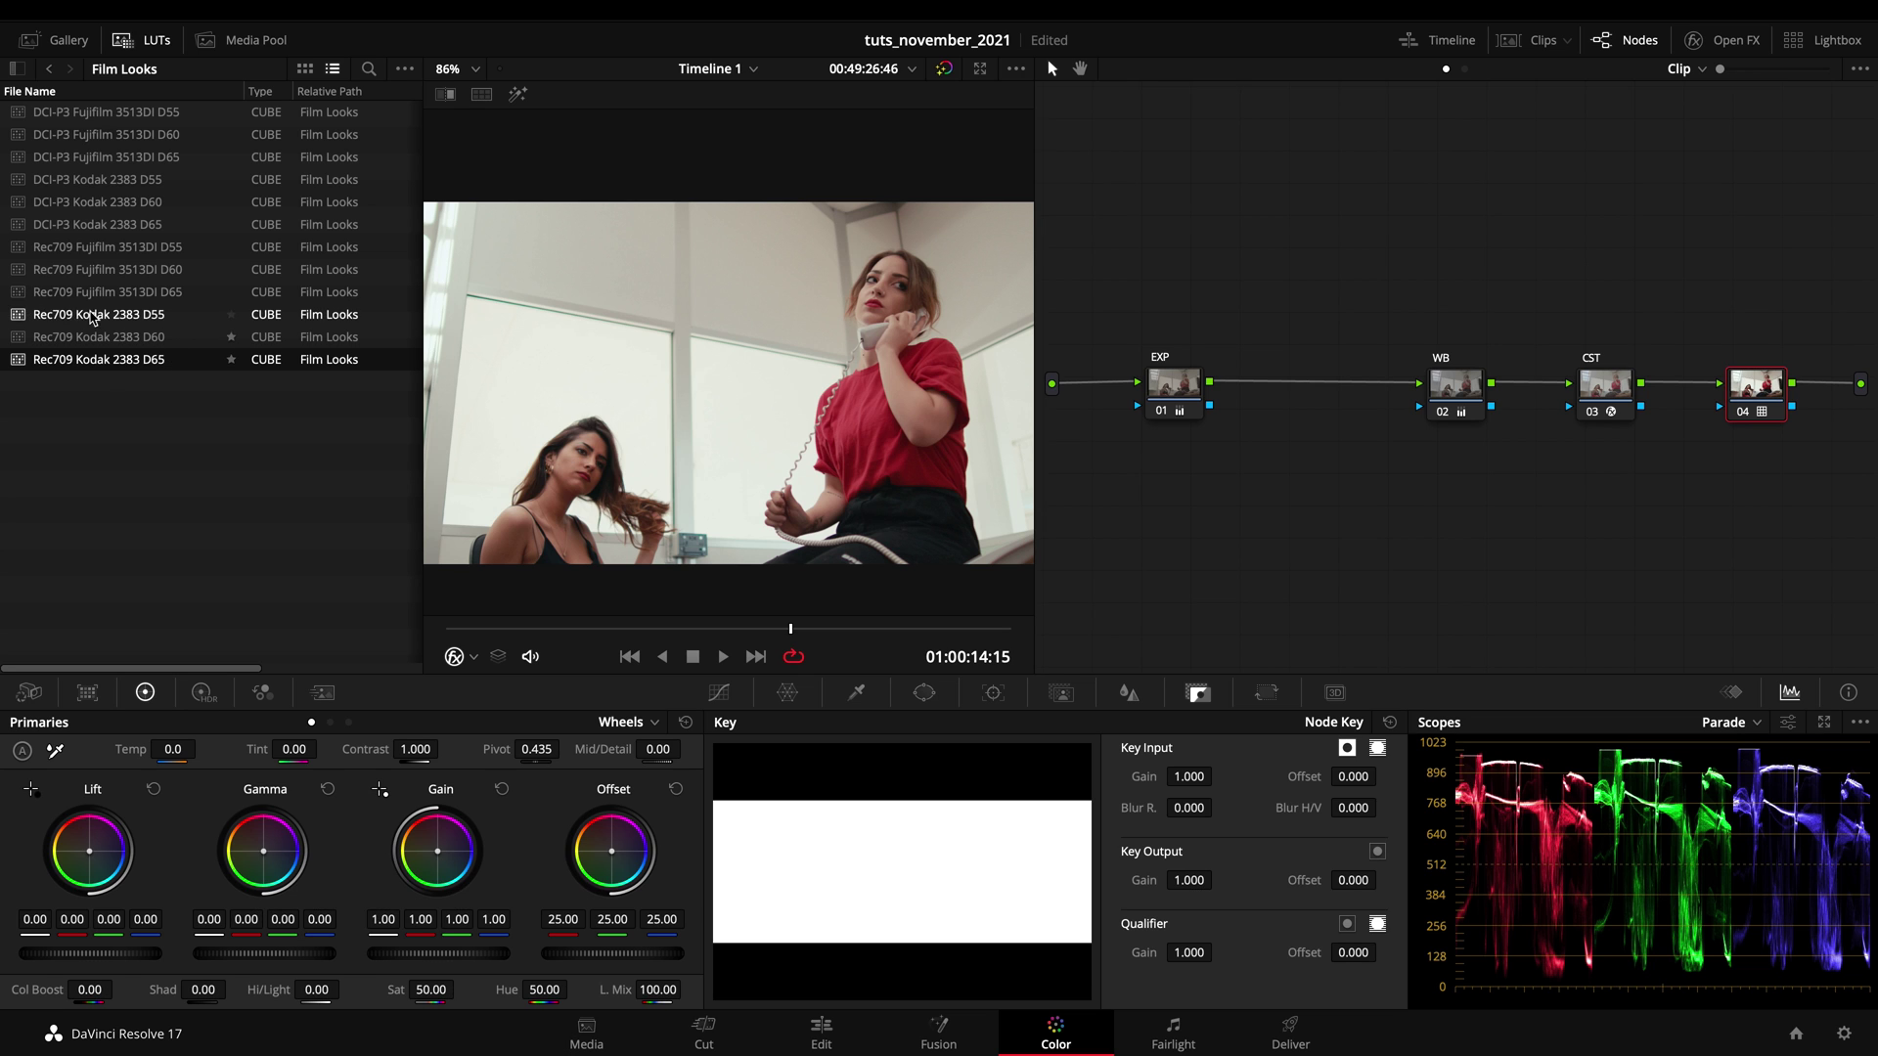
left_click(117, 292)
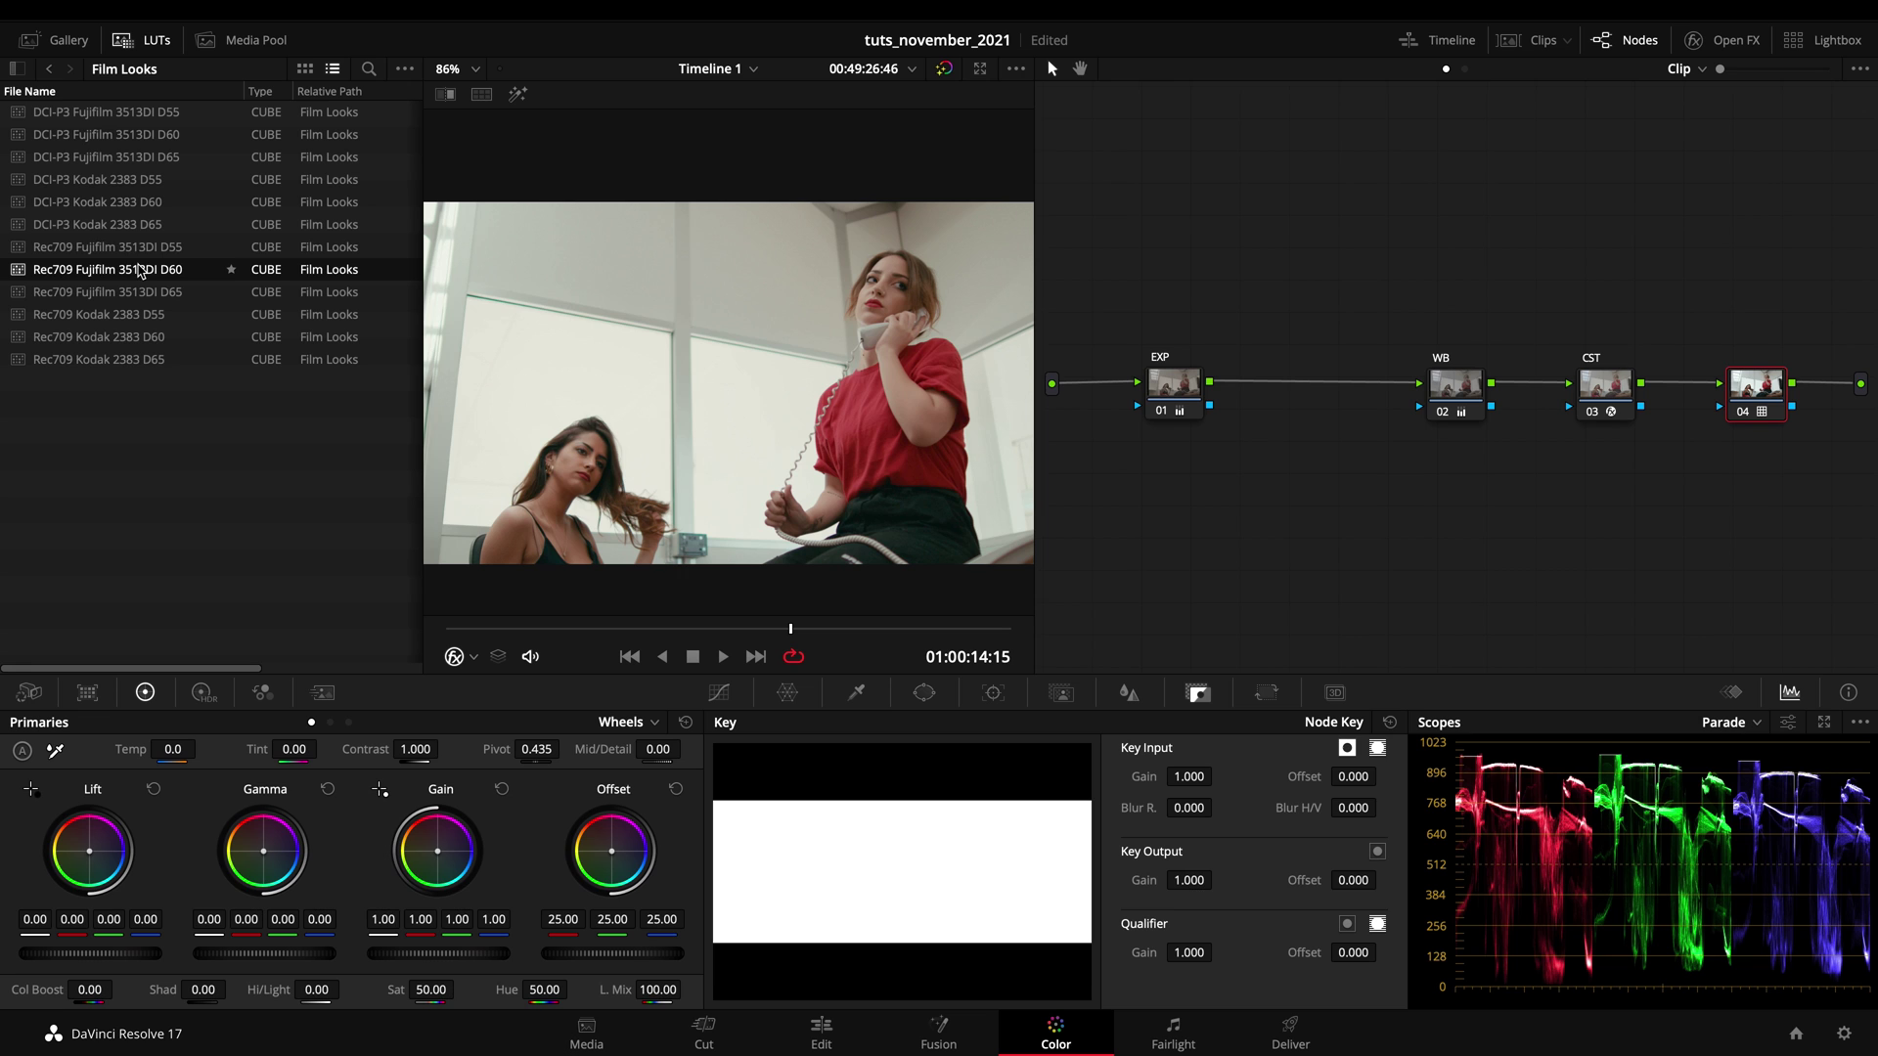
left_click(135, 247)
left_click(151, 293)
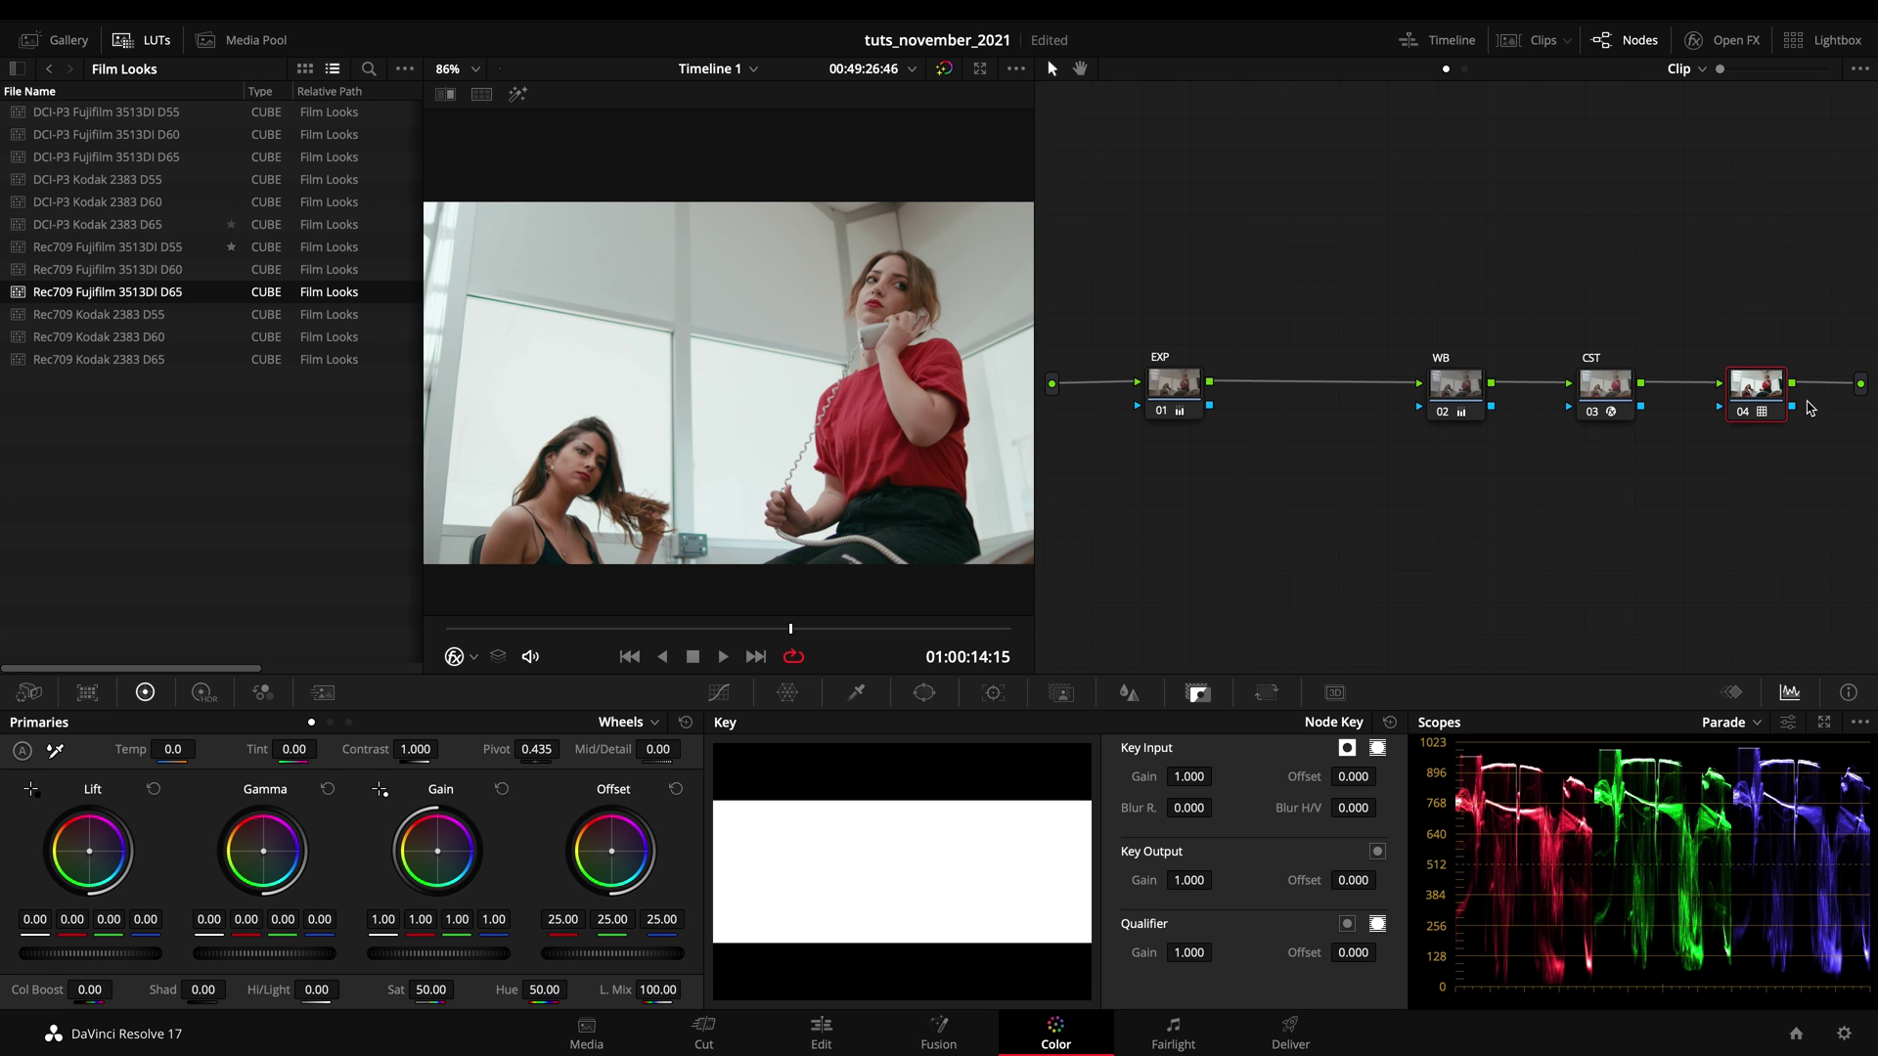
Step: Close the LUT browser and reset the CST node's Output Gamma from Cineon Film Log to Use timeline
left_click(1605, 385)
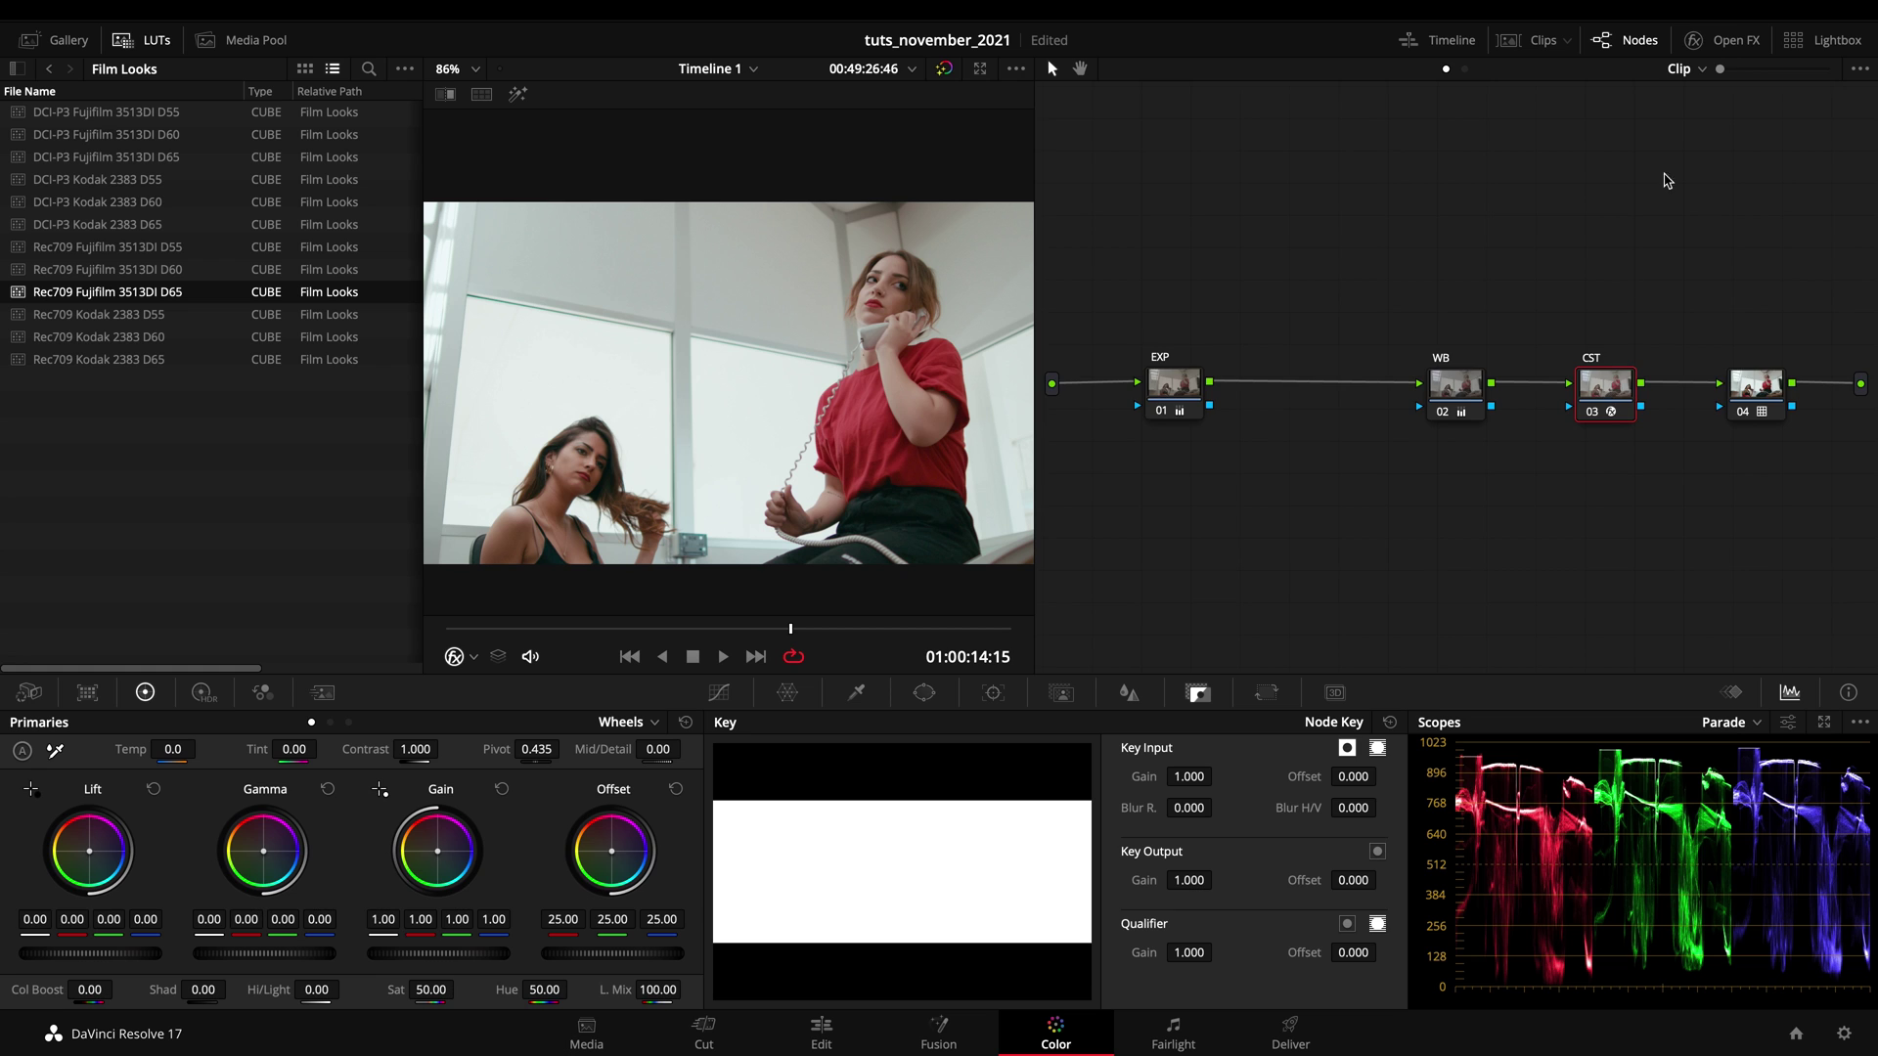
left_click(1719, 42)
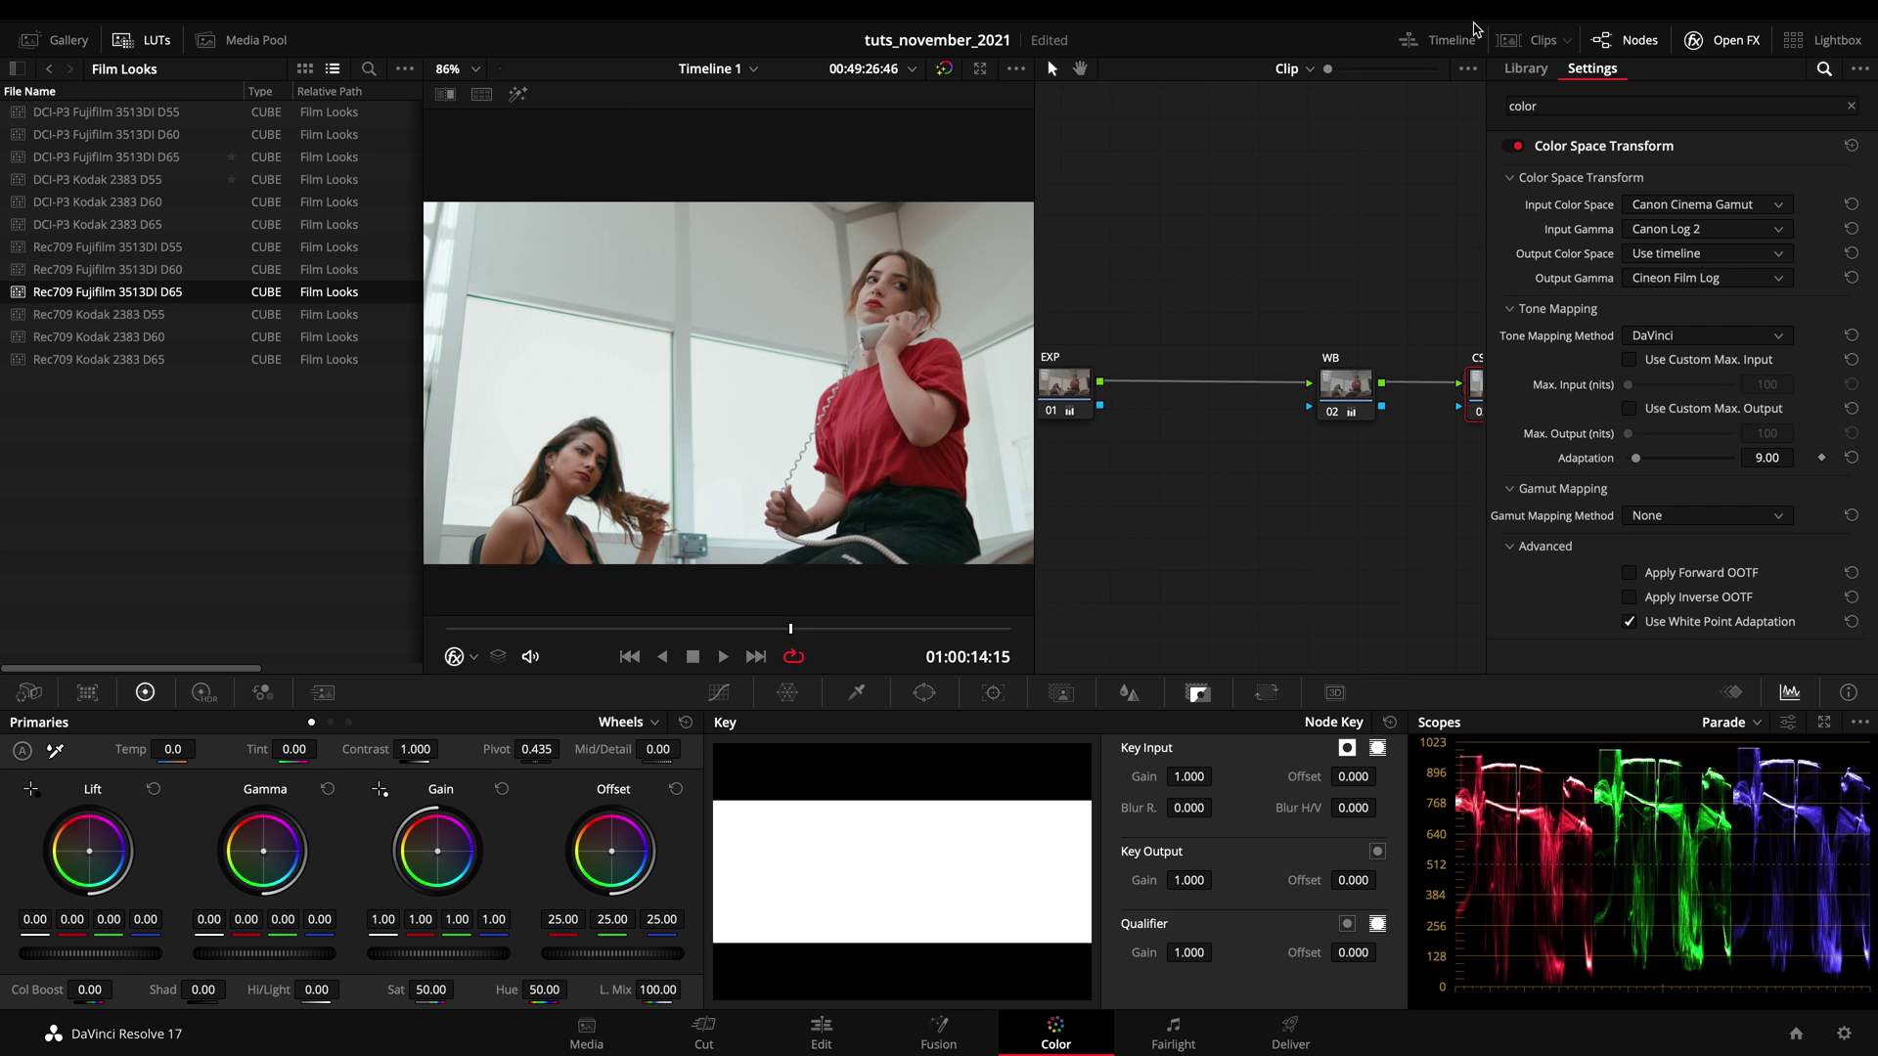
left_click(1721, 43)
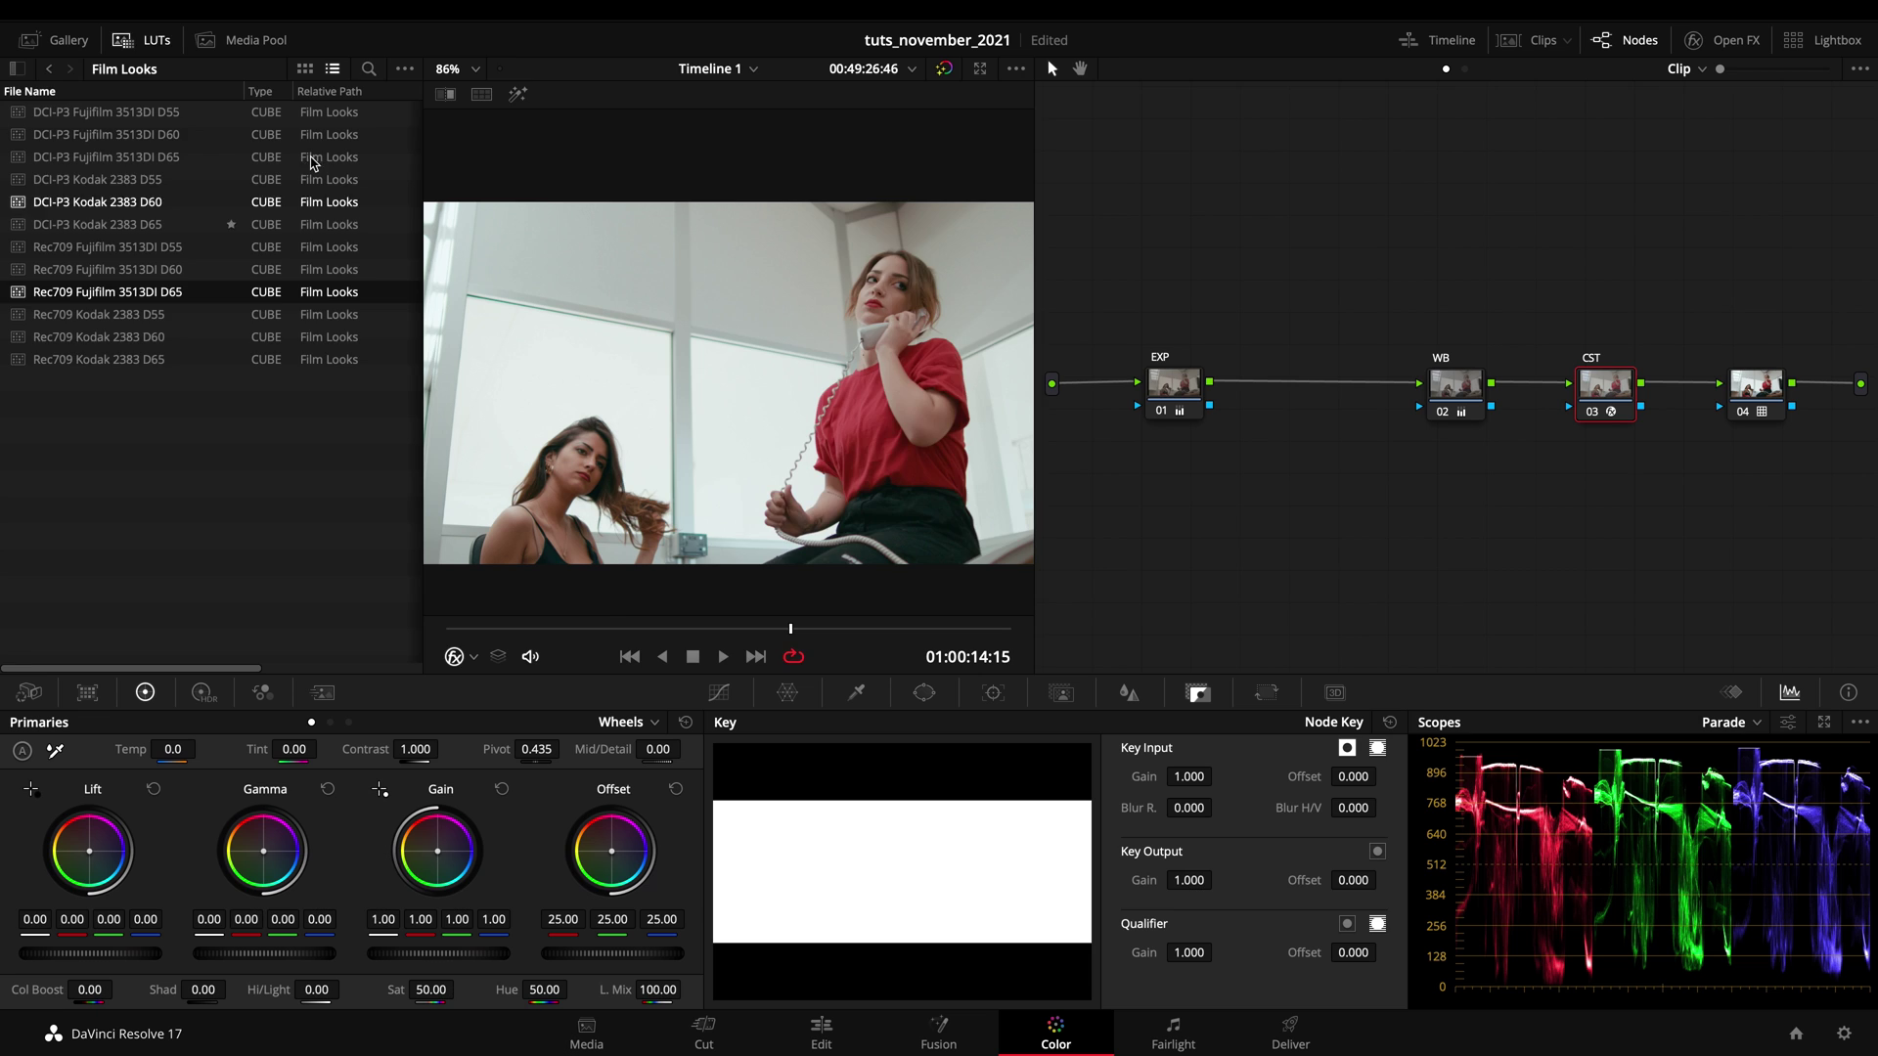
left_click(127, 40)
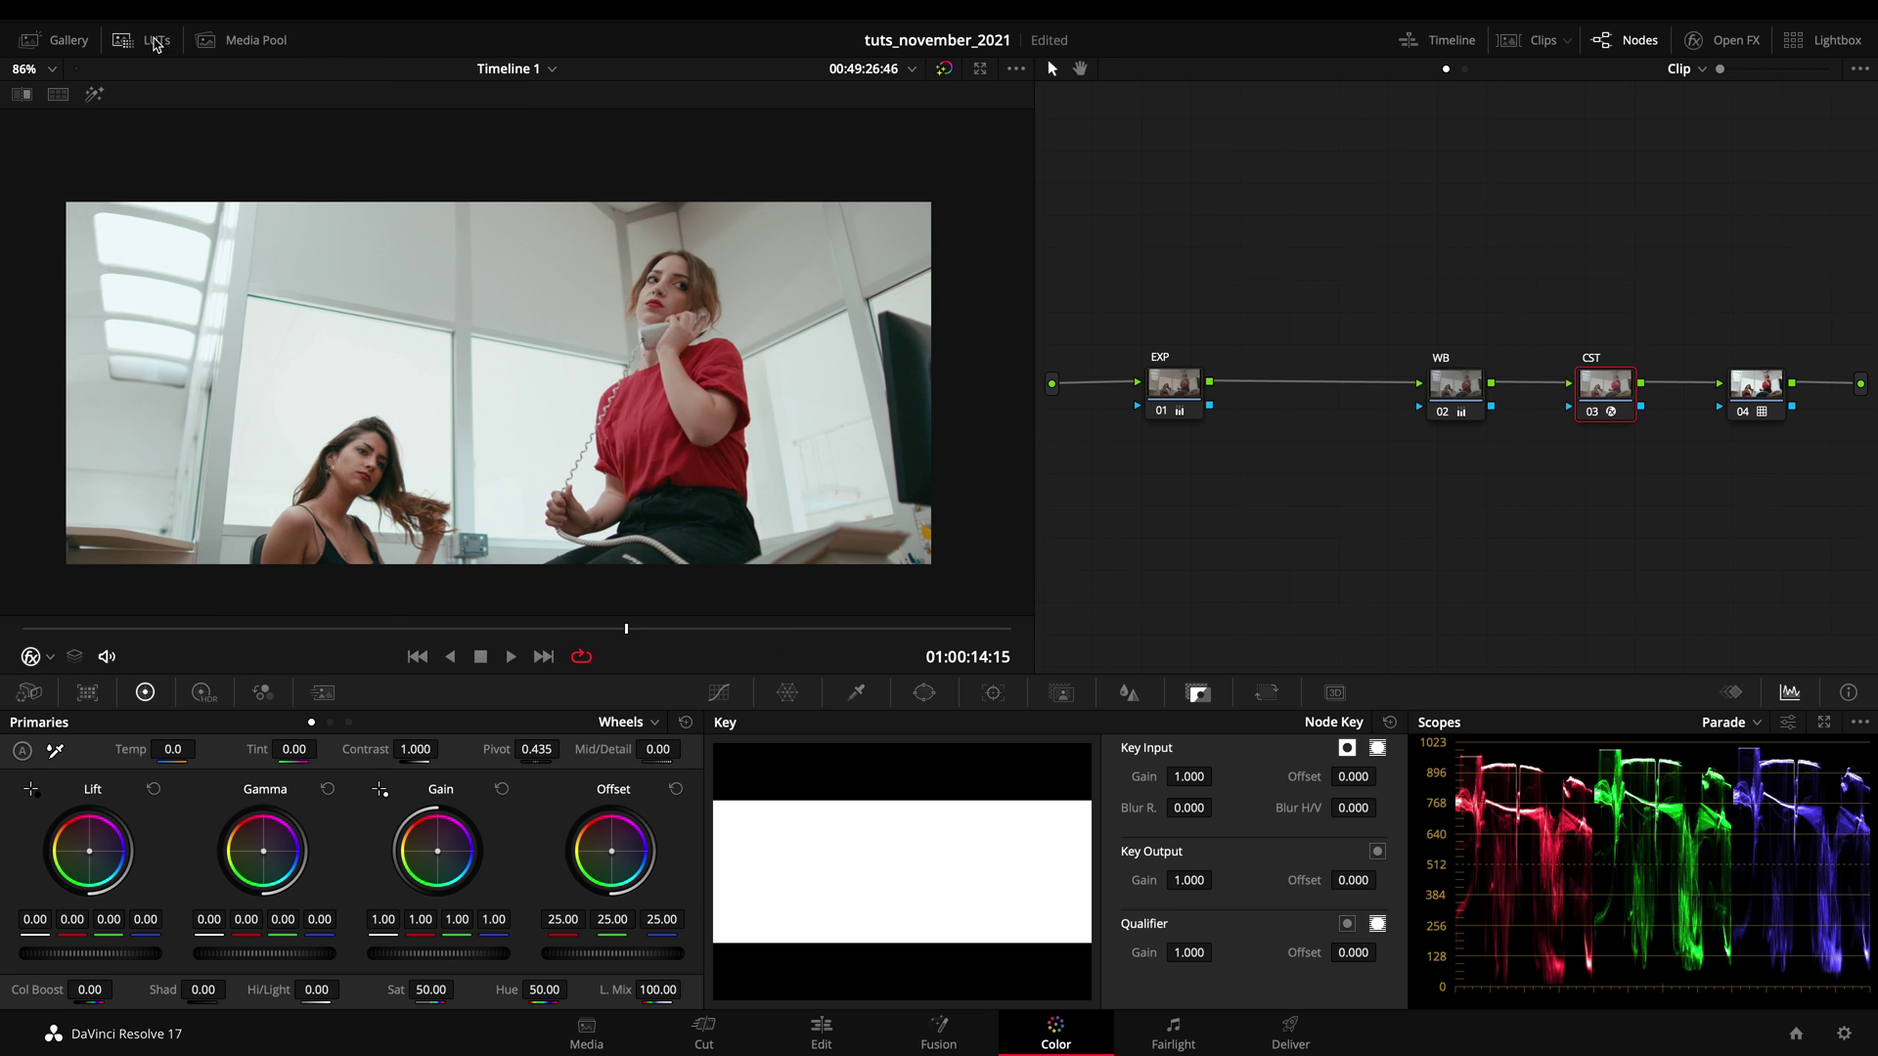
left_click(1720, 44)
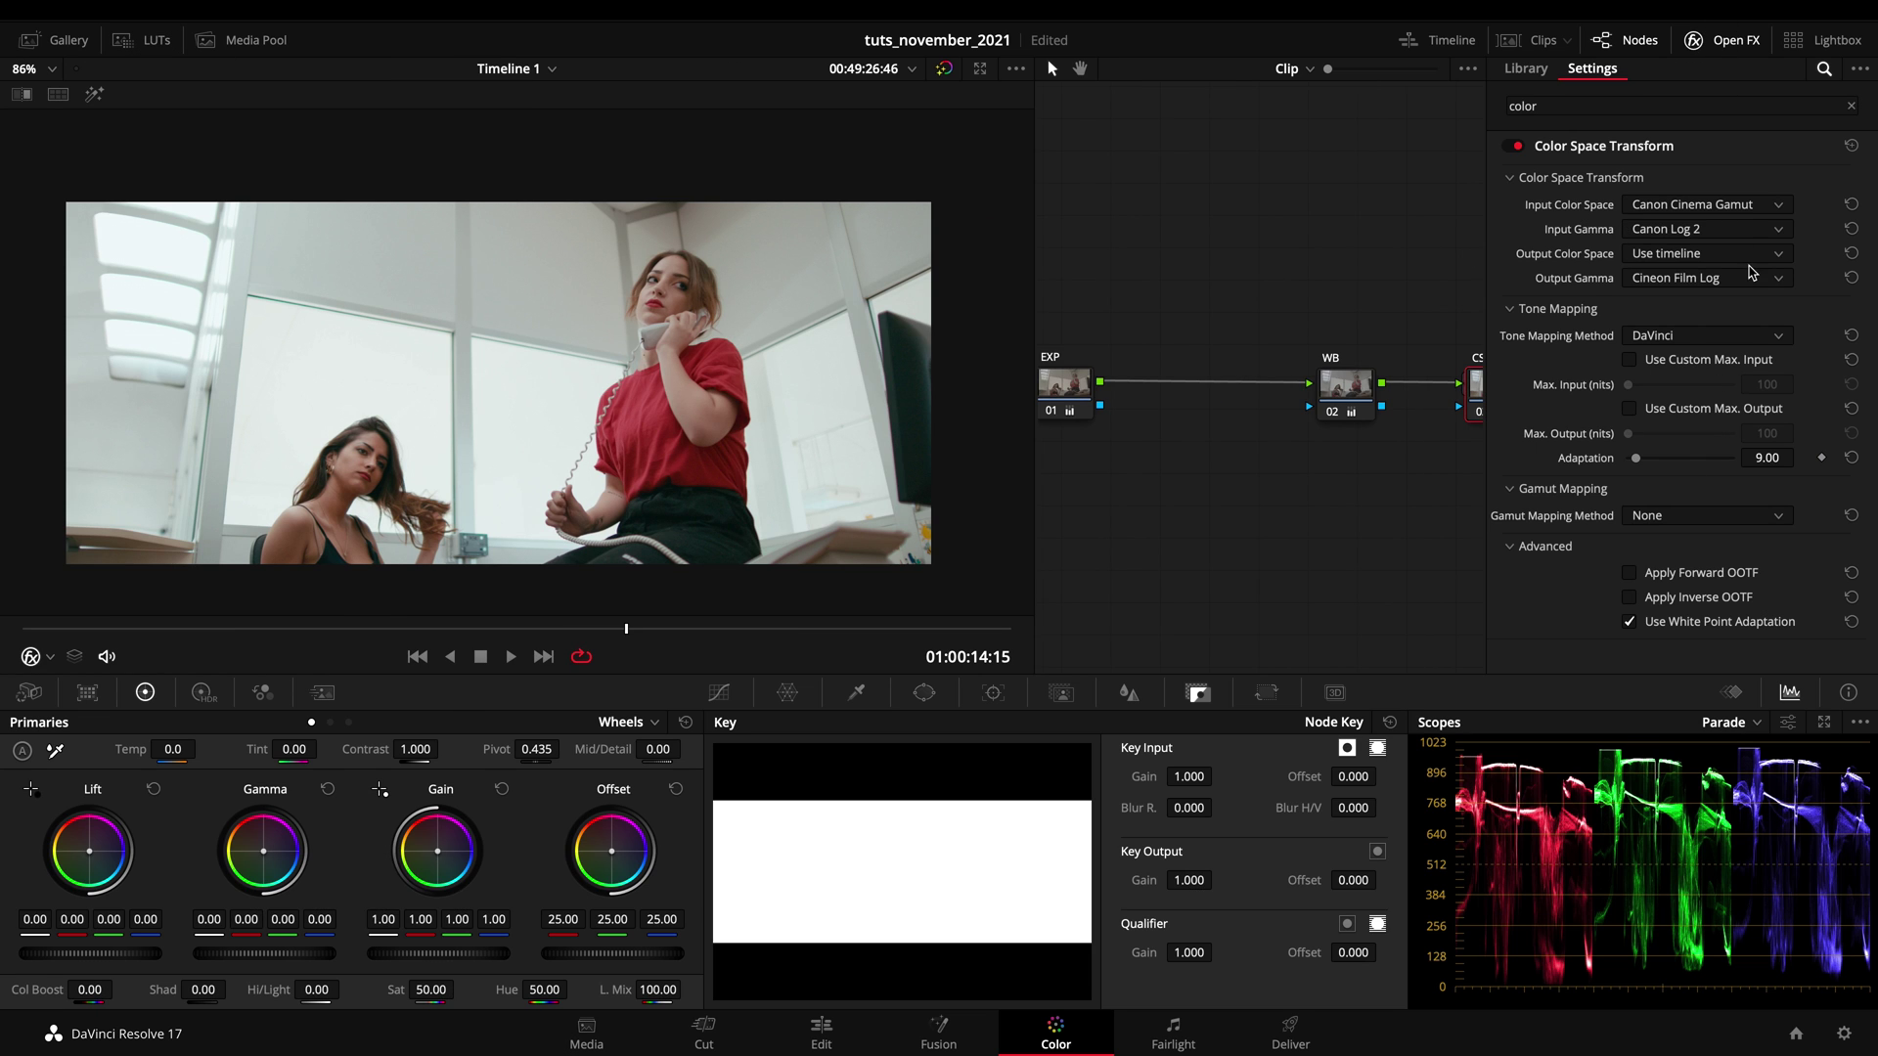
left_click(1851, 277)
Step: Add a new node after CST, placed below the chain, and label it Cineon
left_click(1721, 44)
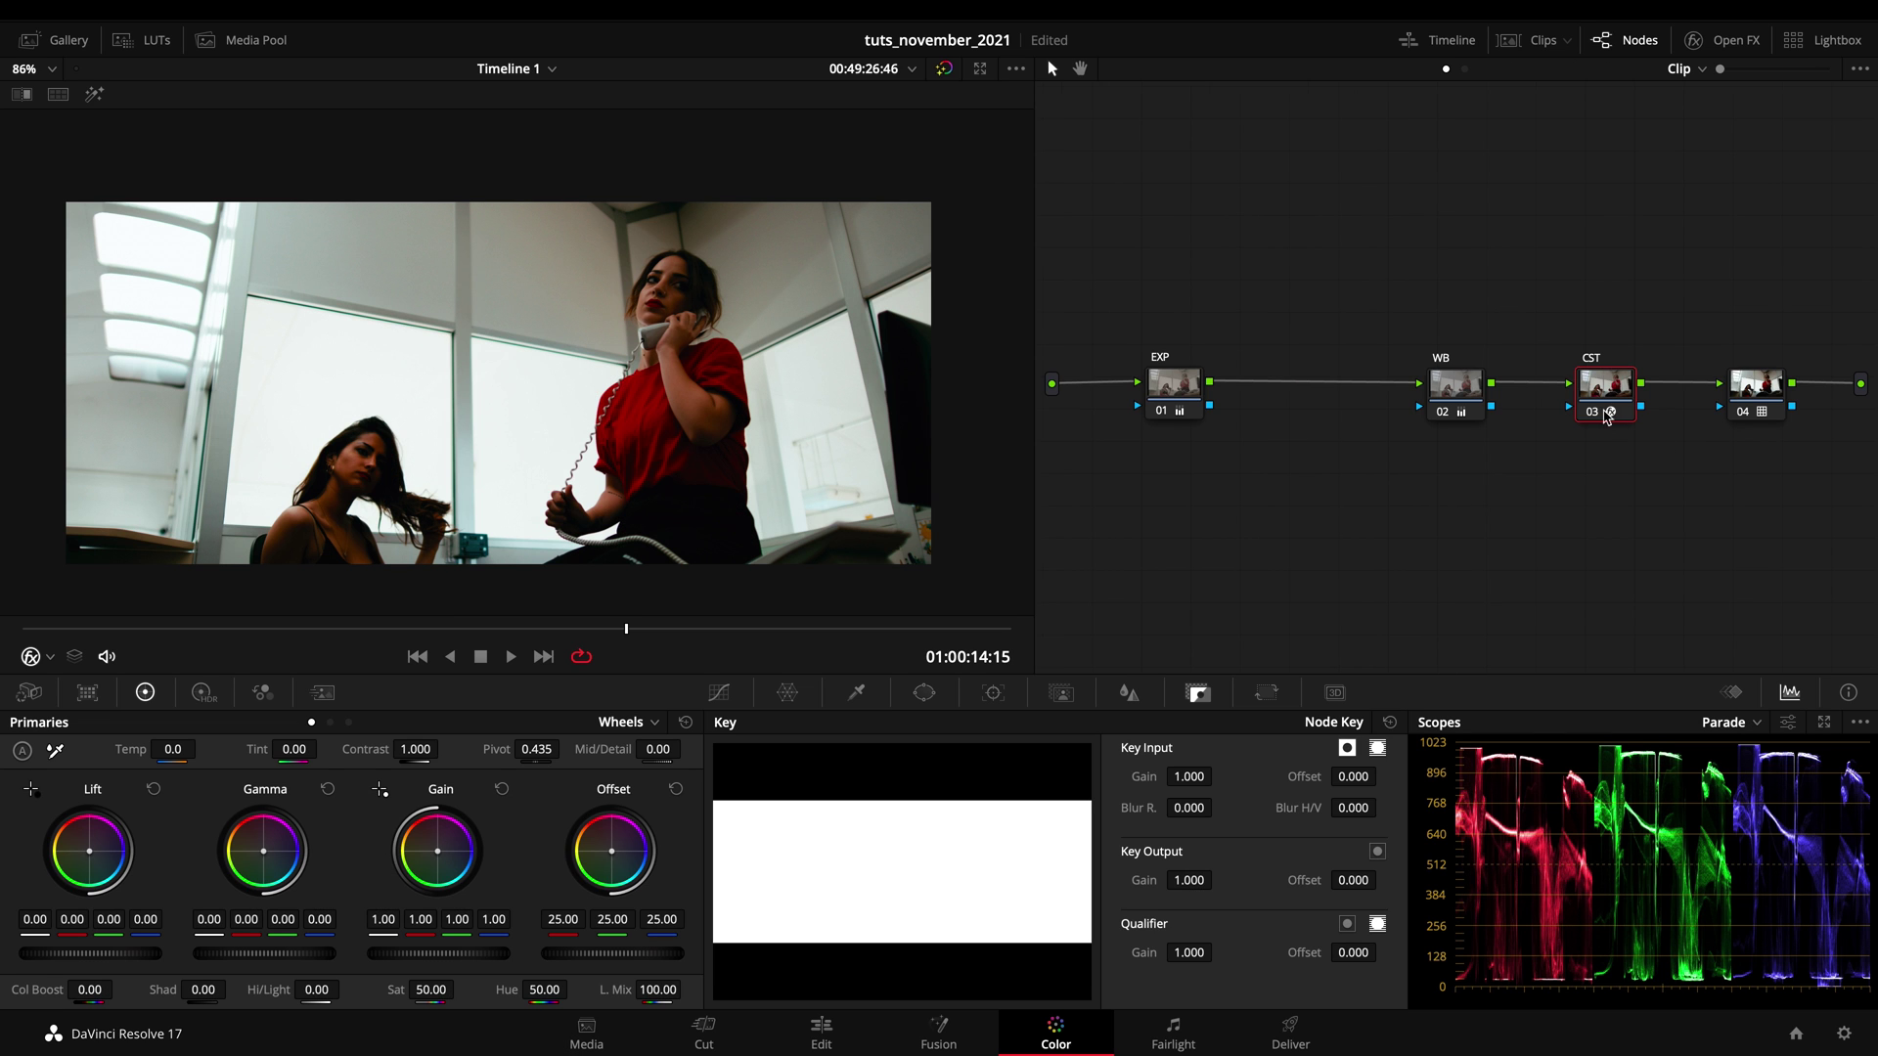
key("alt+s")
left_click_drag(1719, 463, 1671, 530)
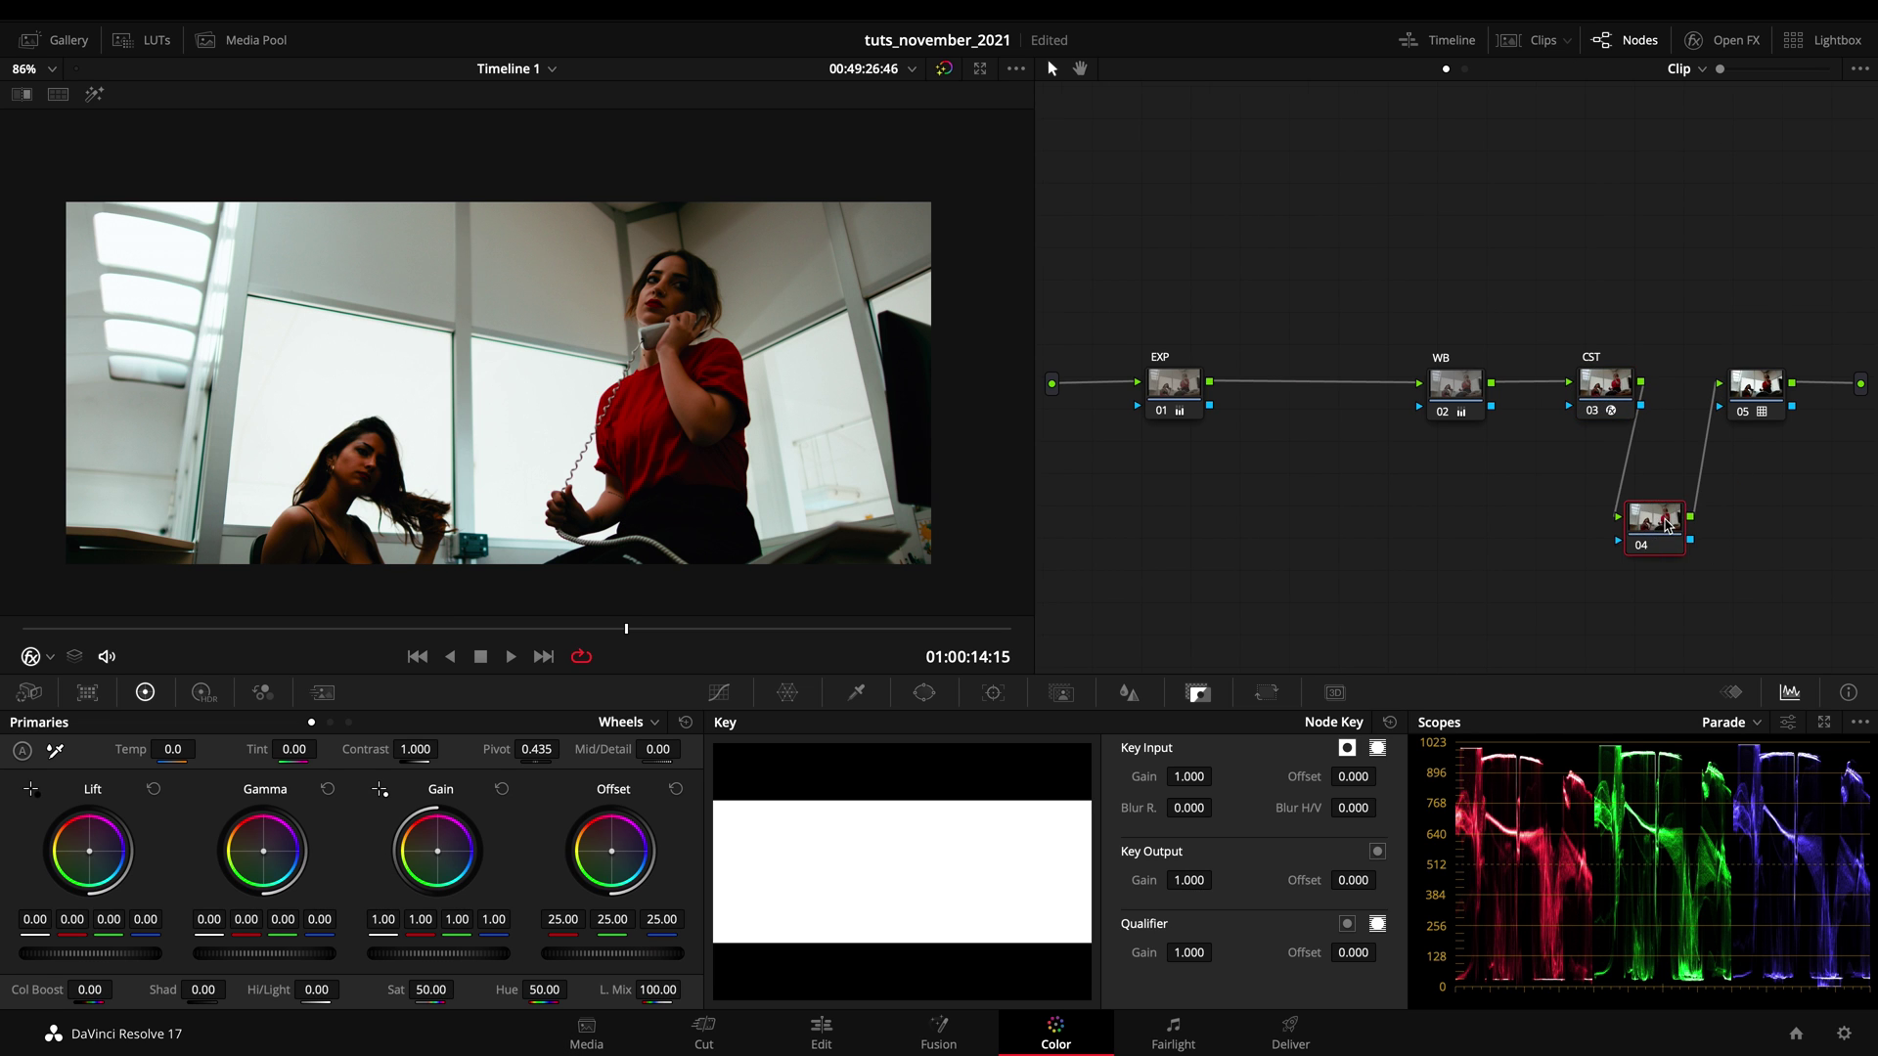
right_click(1668, 523)
left_click(1704, 560)
key("Return")
Step: Apply the Color Space Transform effect to the Cineon node
left_click(1697, 41)
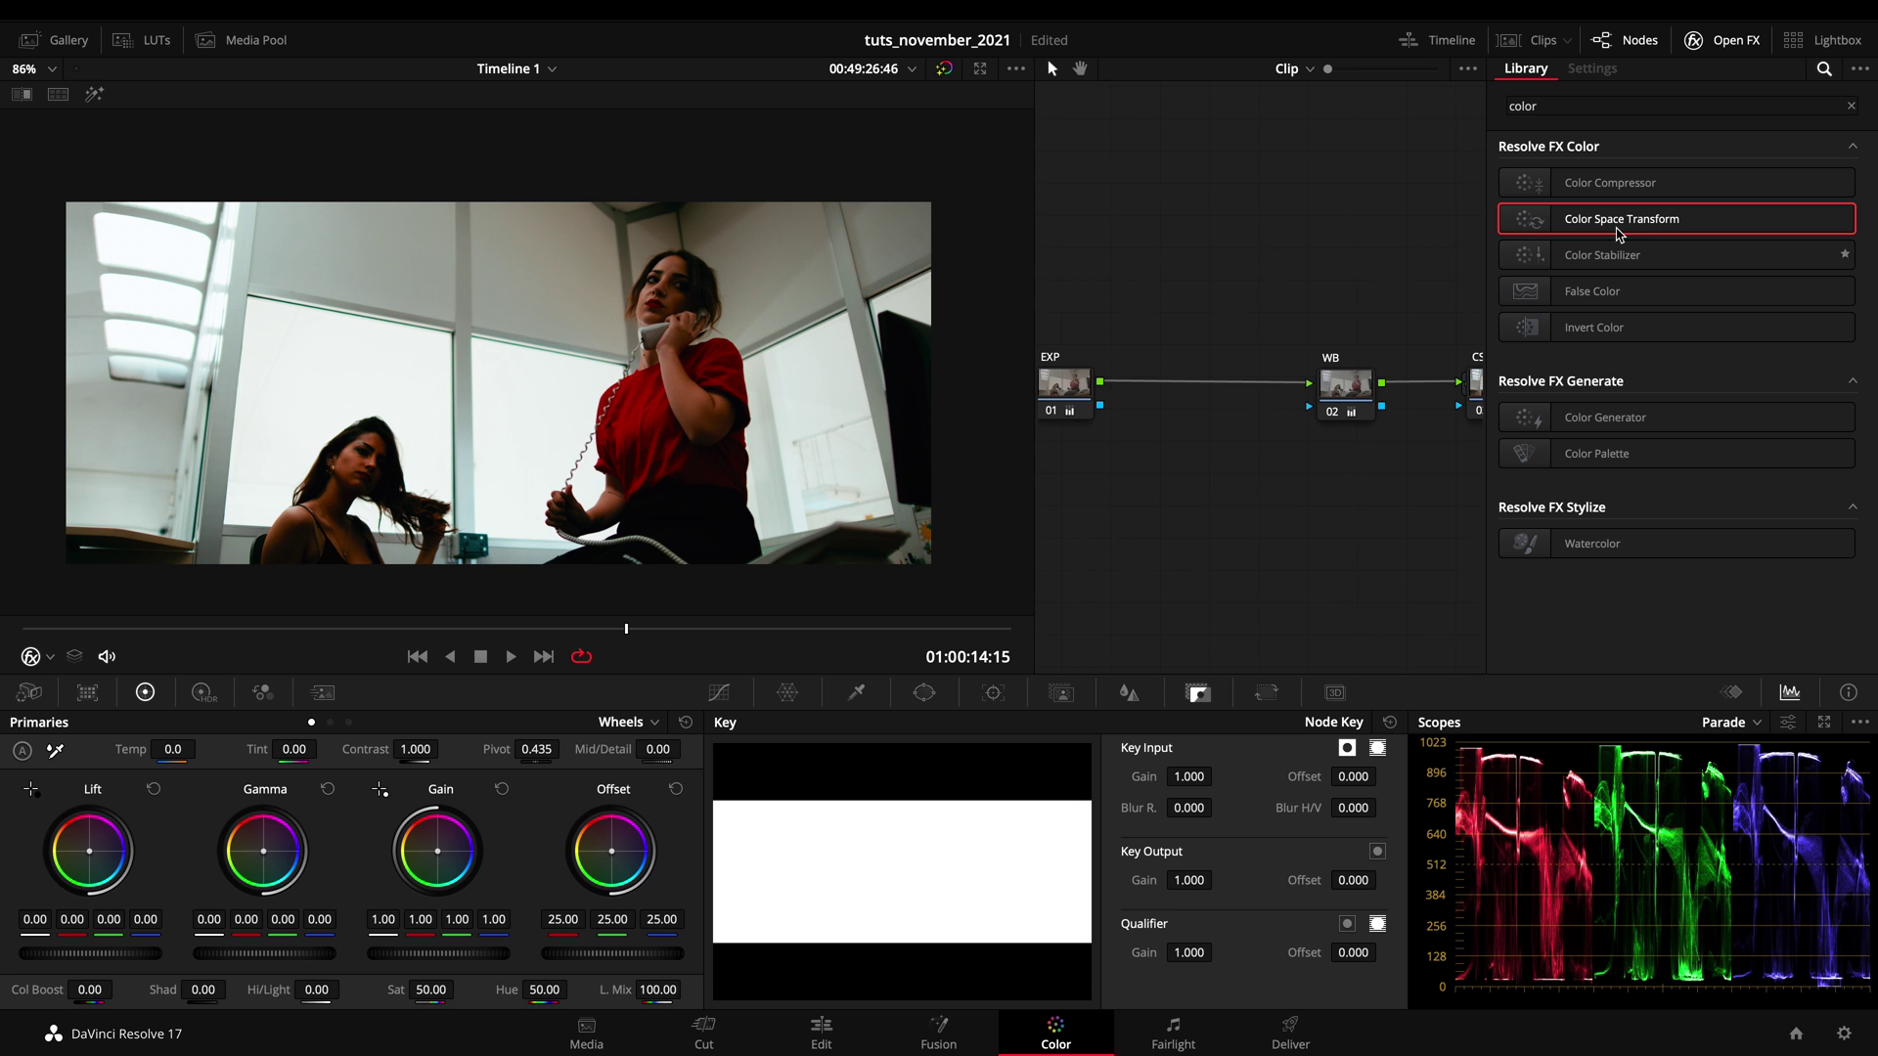
left_click(1080, 67)
left_click_drag(1236, 189, 1084, 191)
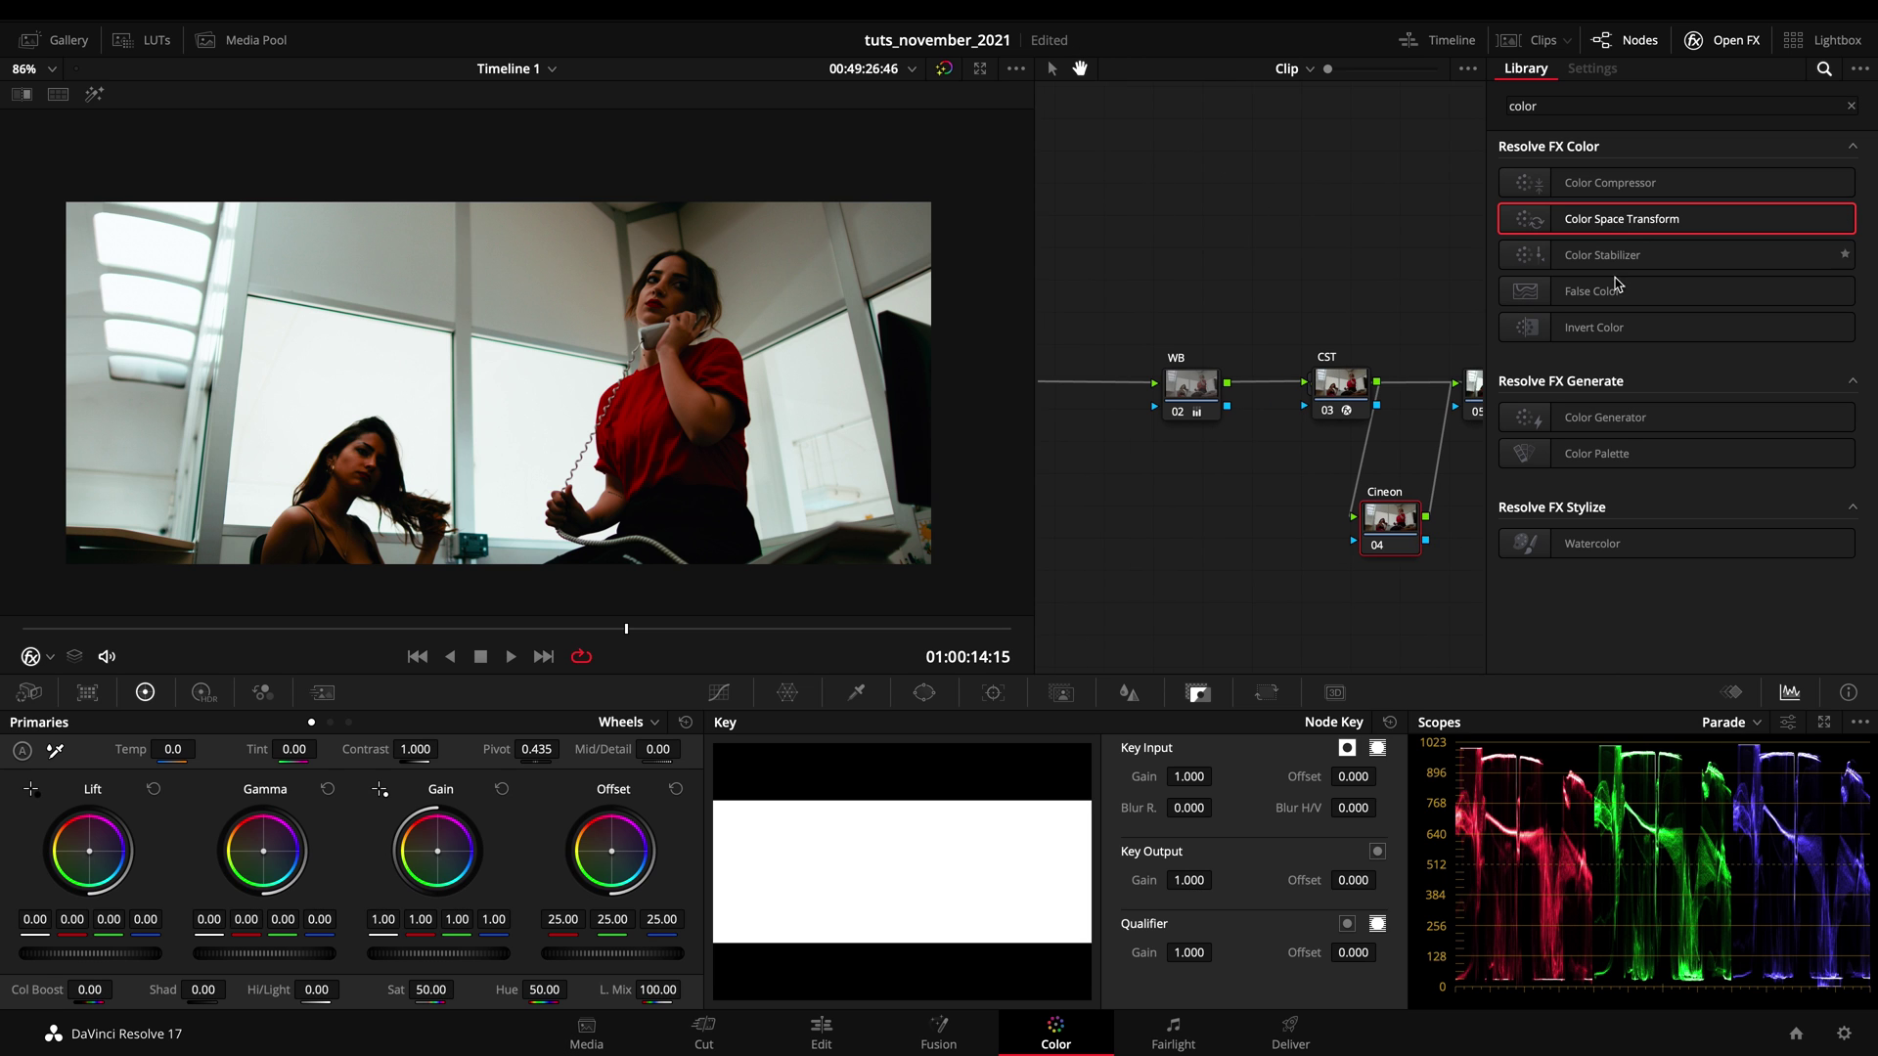
left_click_drag(1621, 224, 1389, 519)
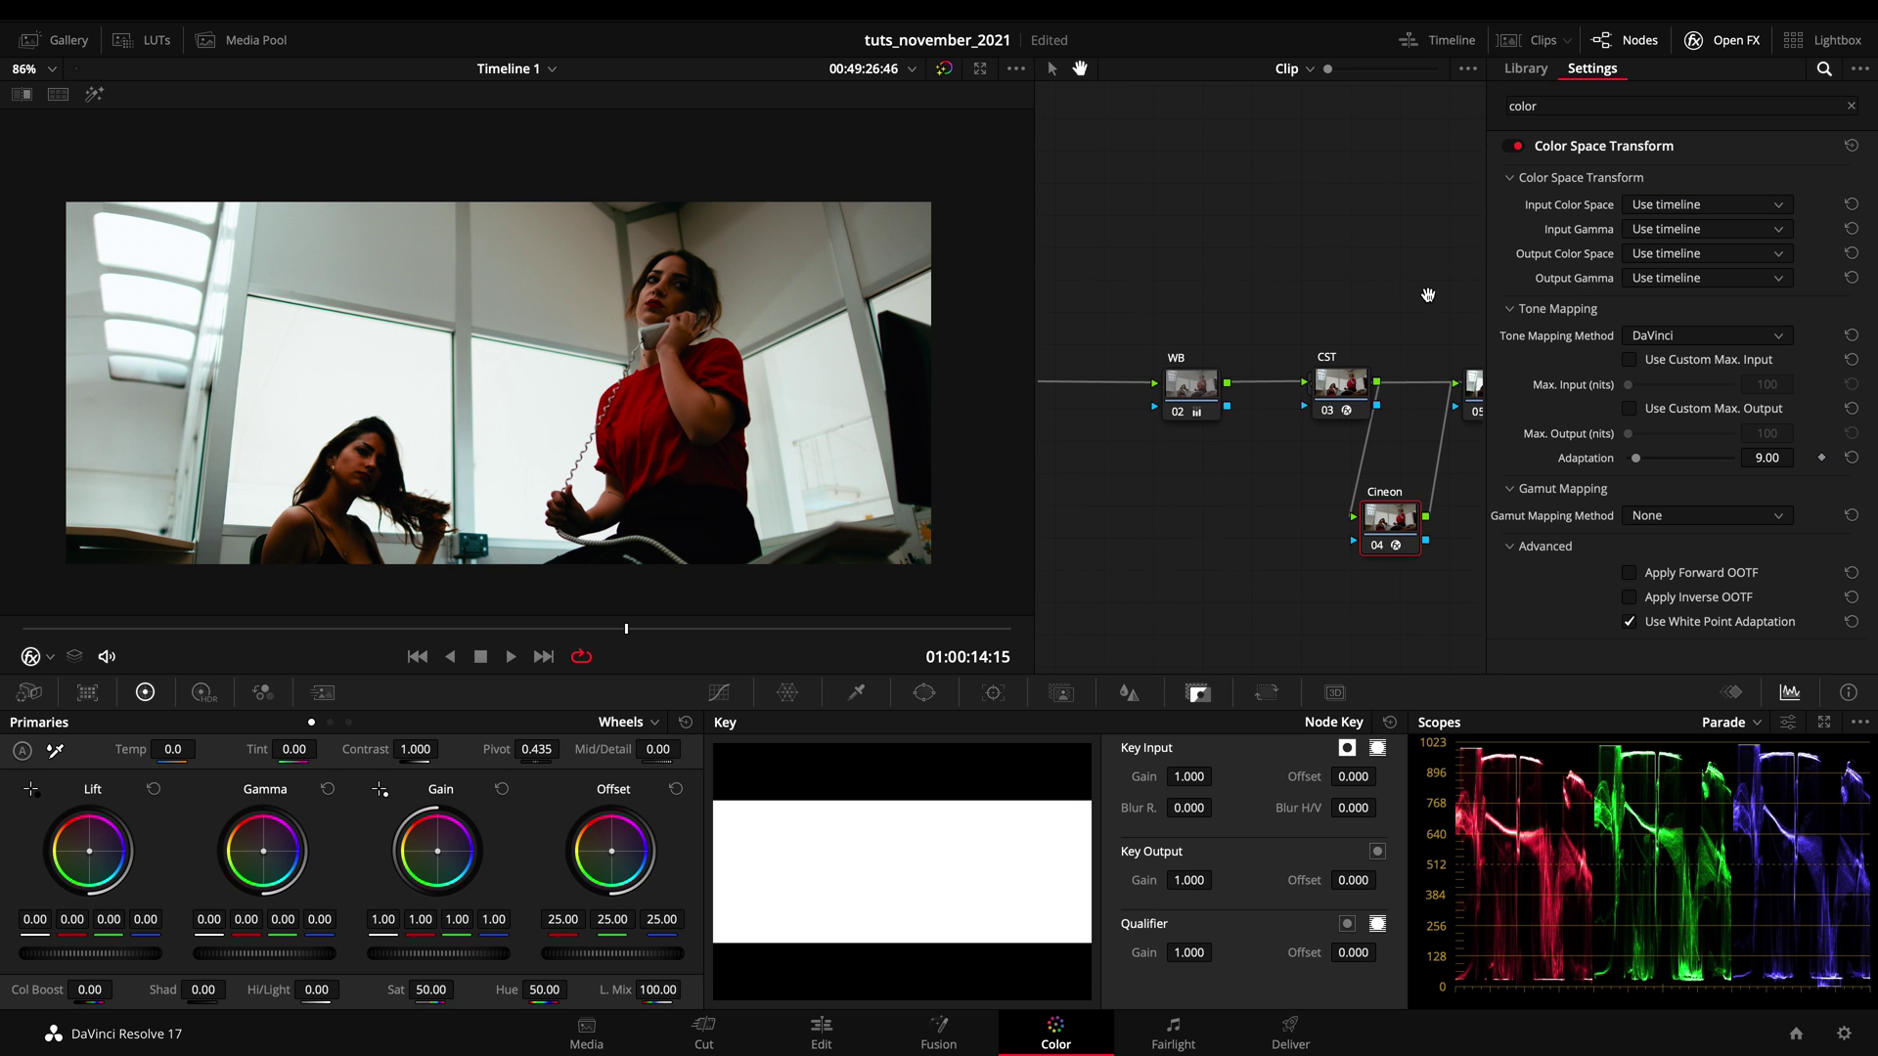
left_click_drag(1344, 386, 1330, 389)
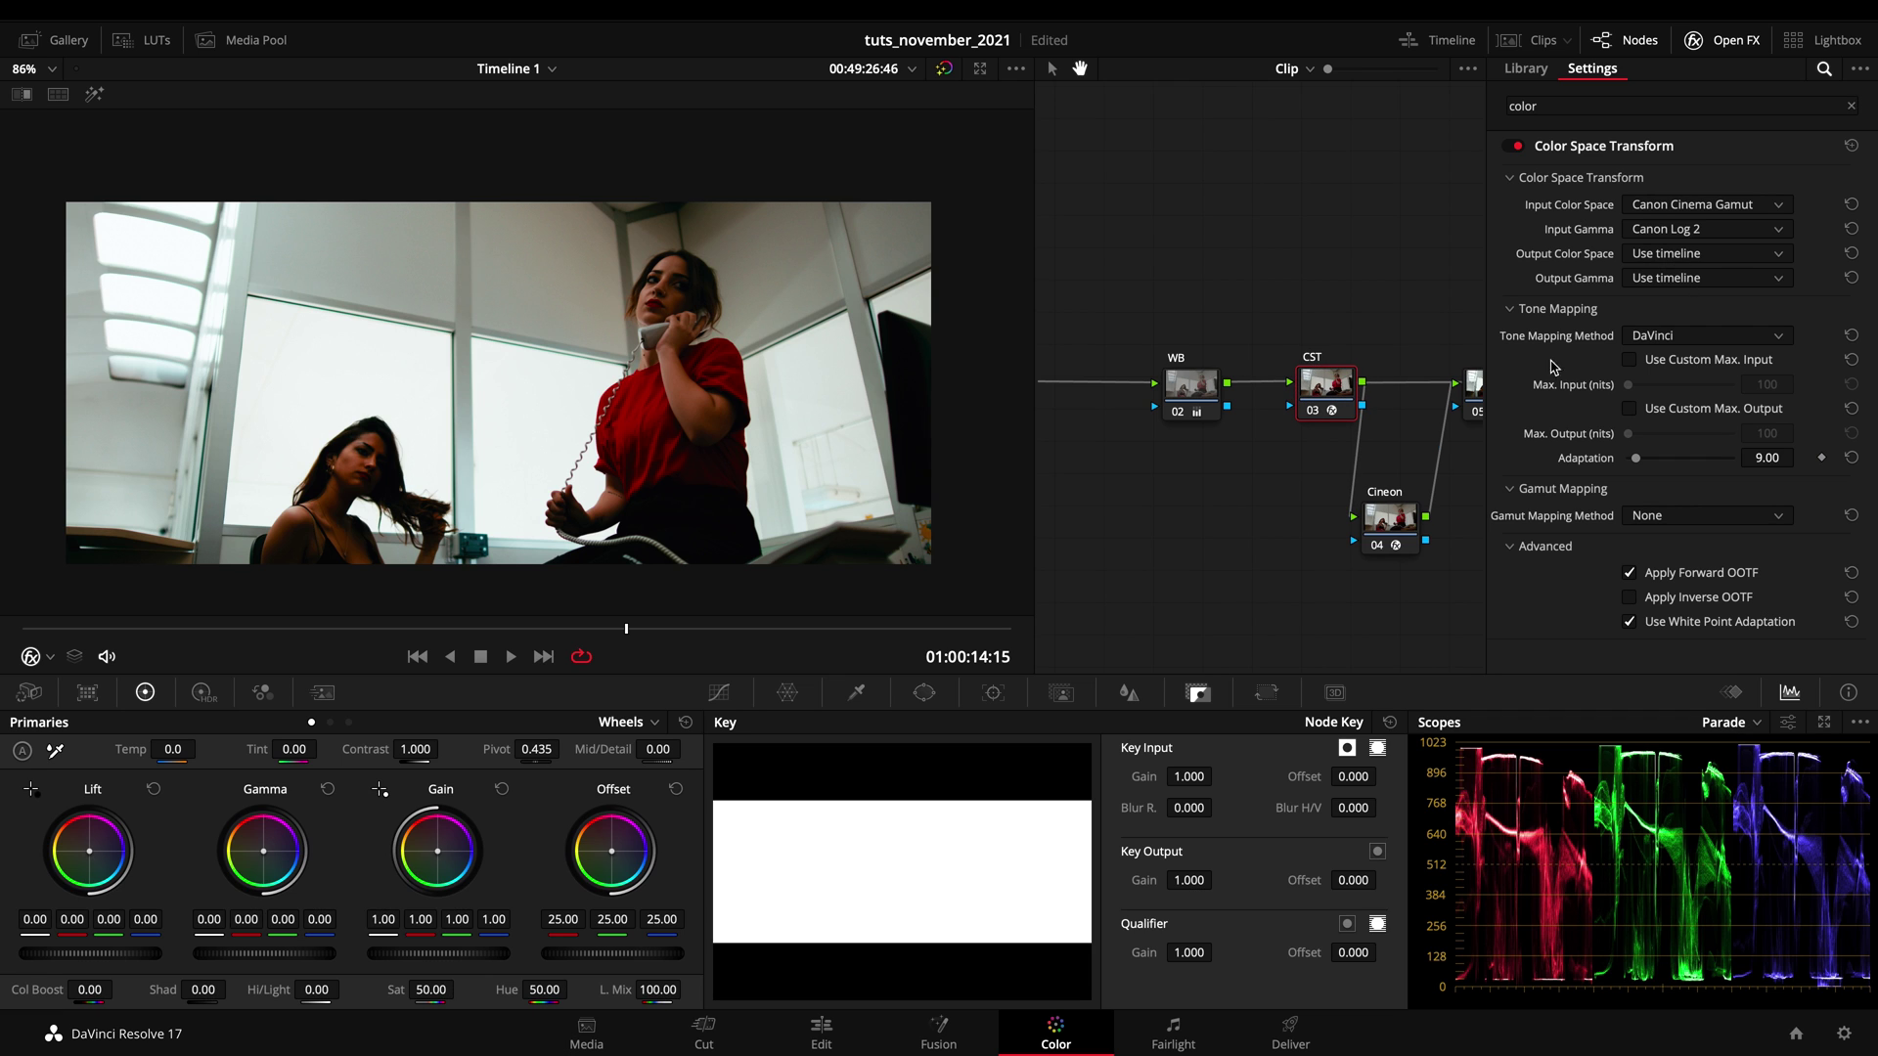
left_click(1404, 518)
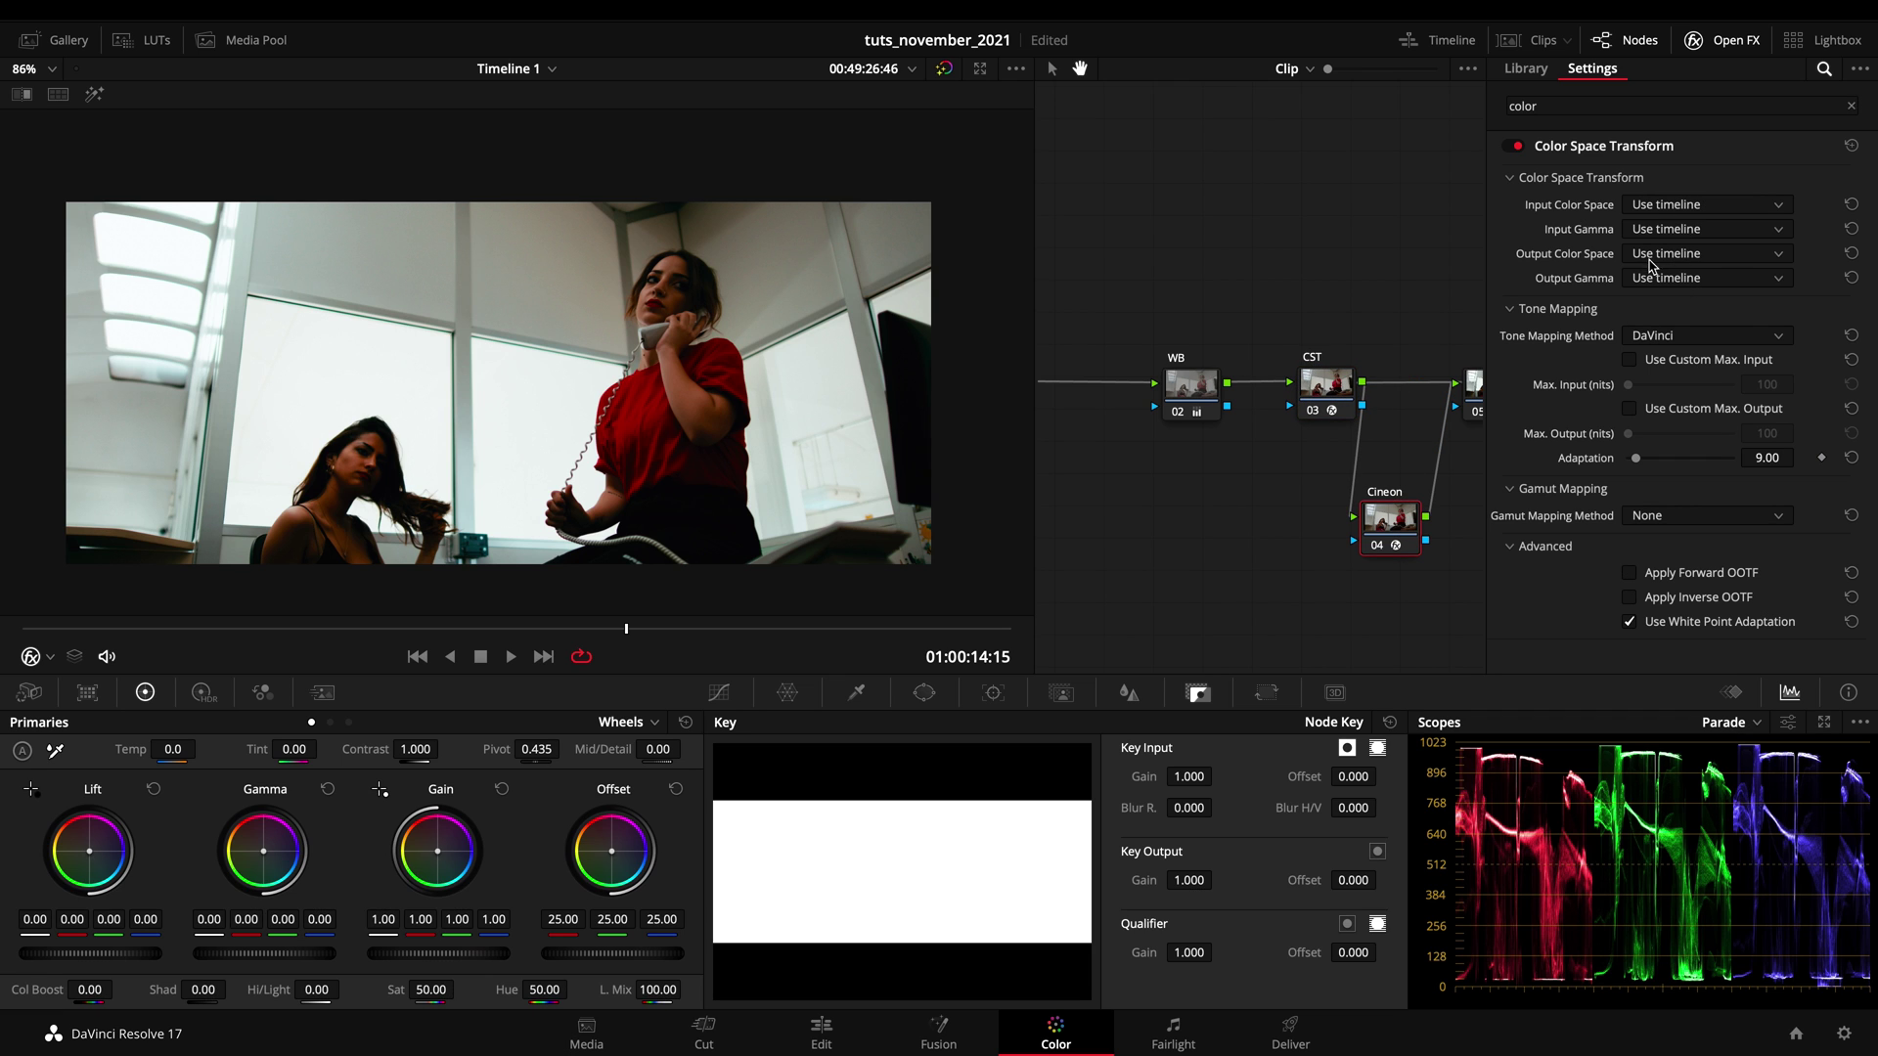
Step: Set the Cineon node's Output Gamma to Cineon Film Log
left_click(1676, 278)
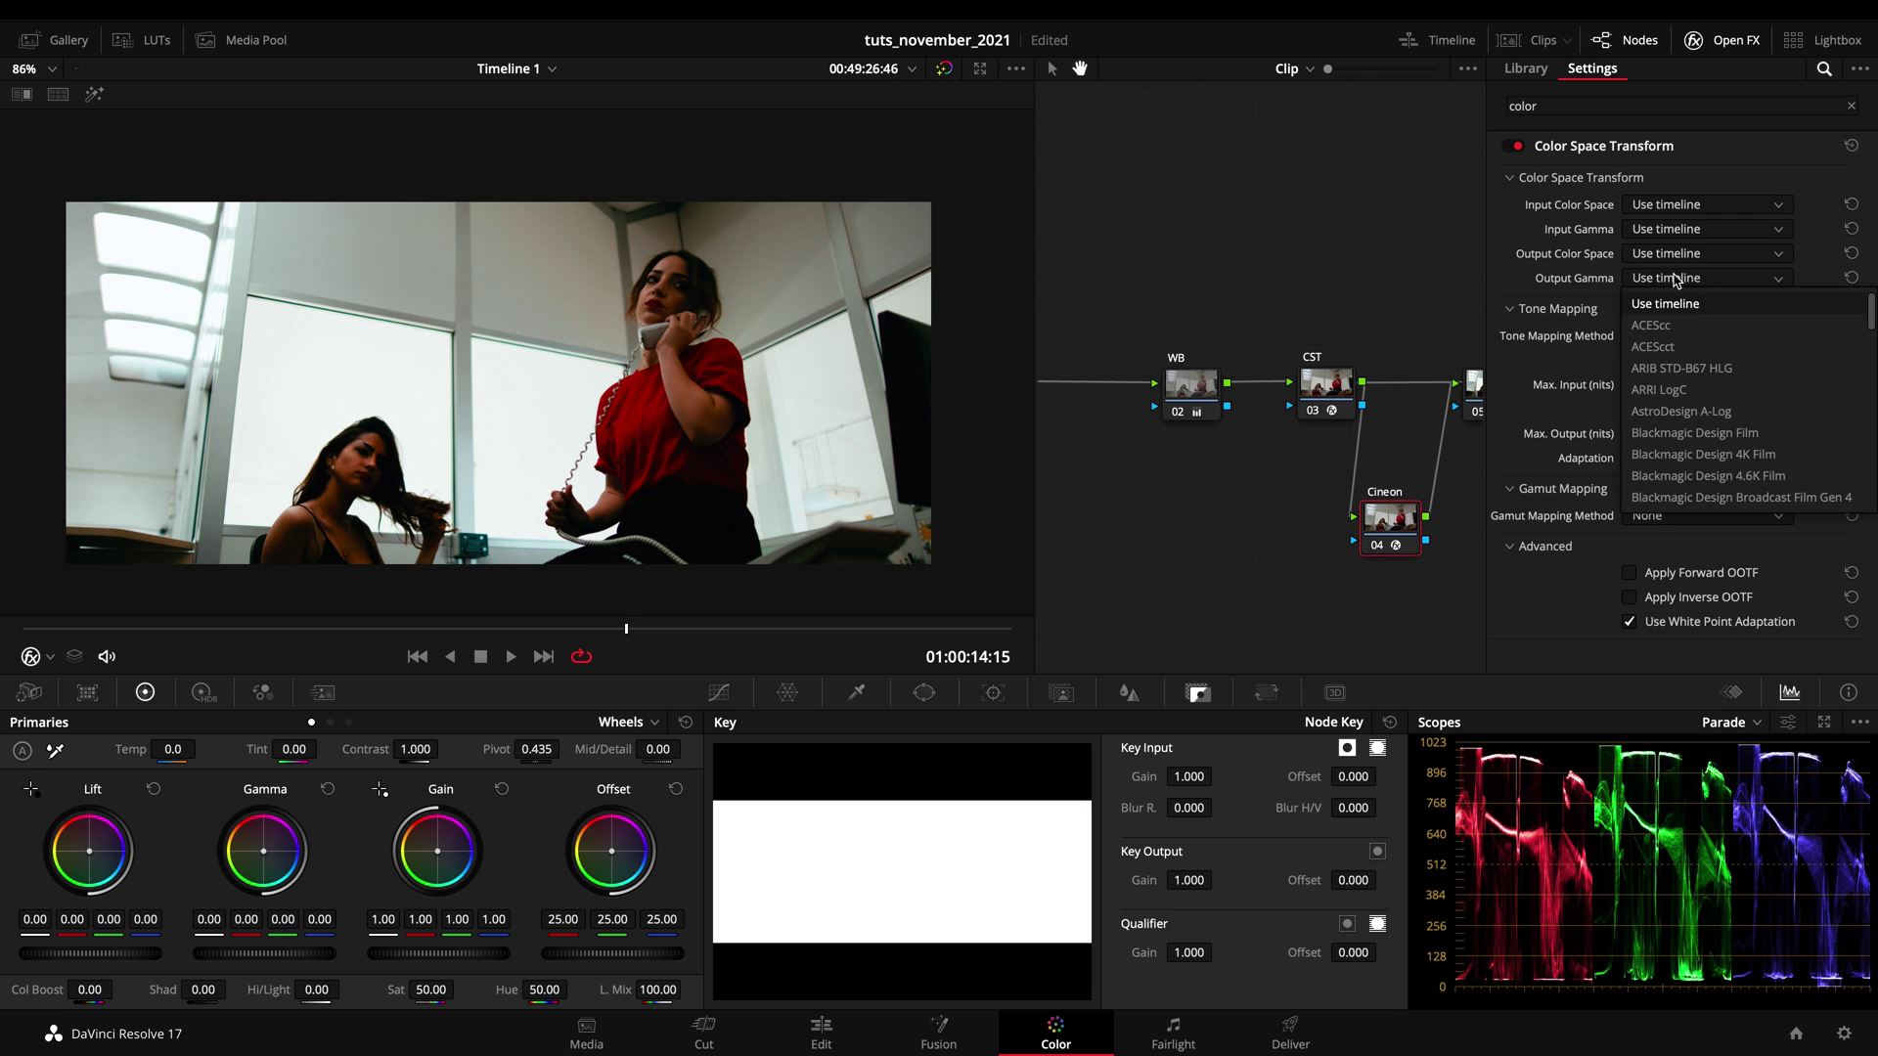
scroll(1694, 465, "down", 5)
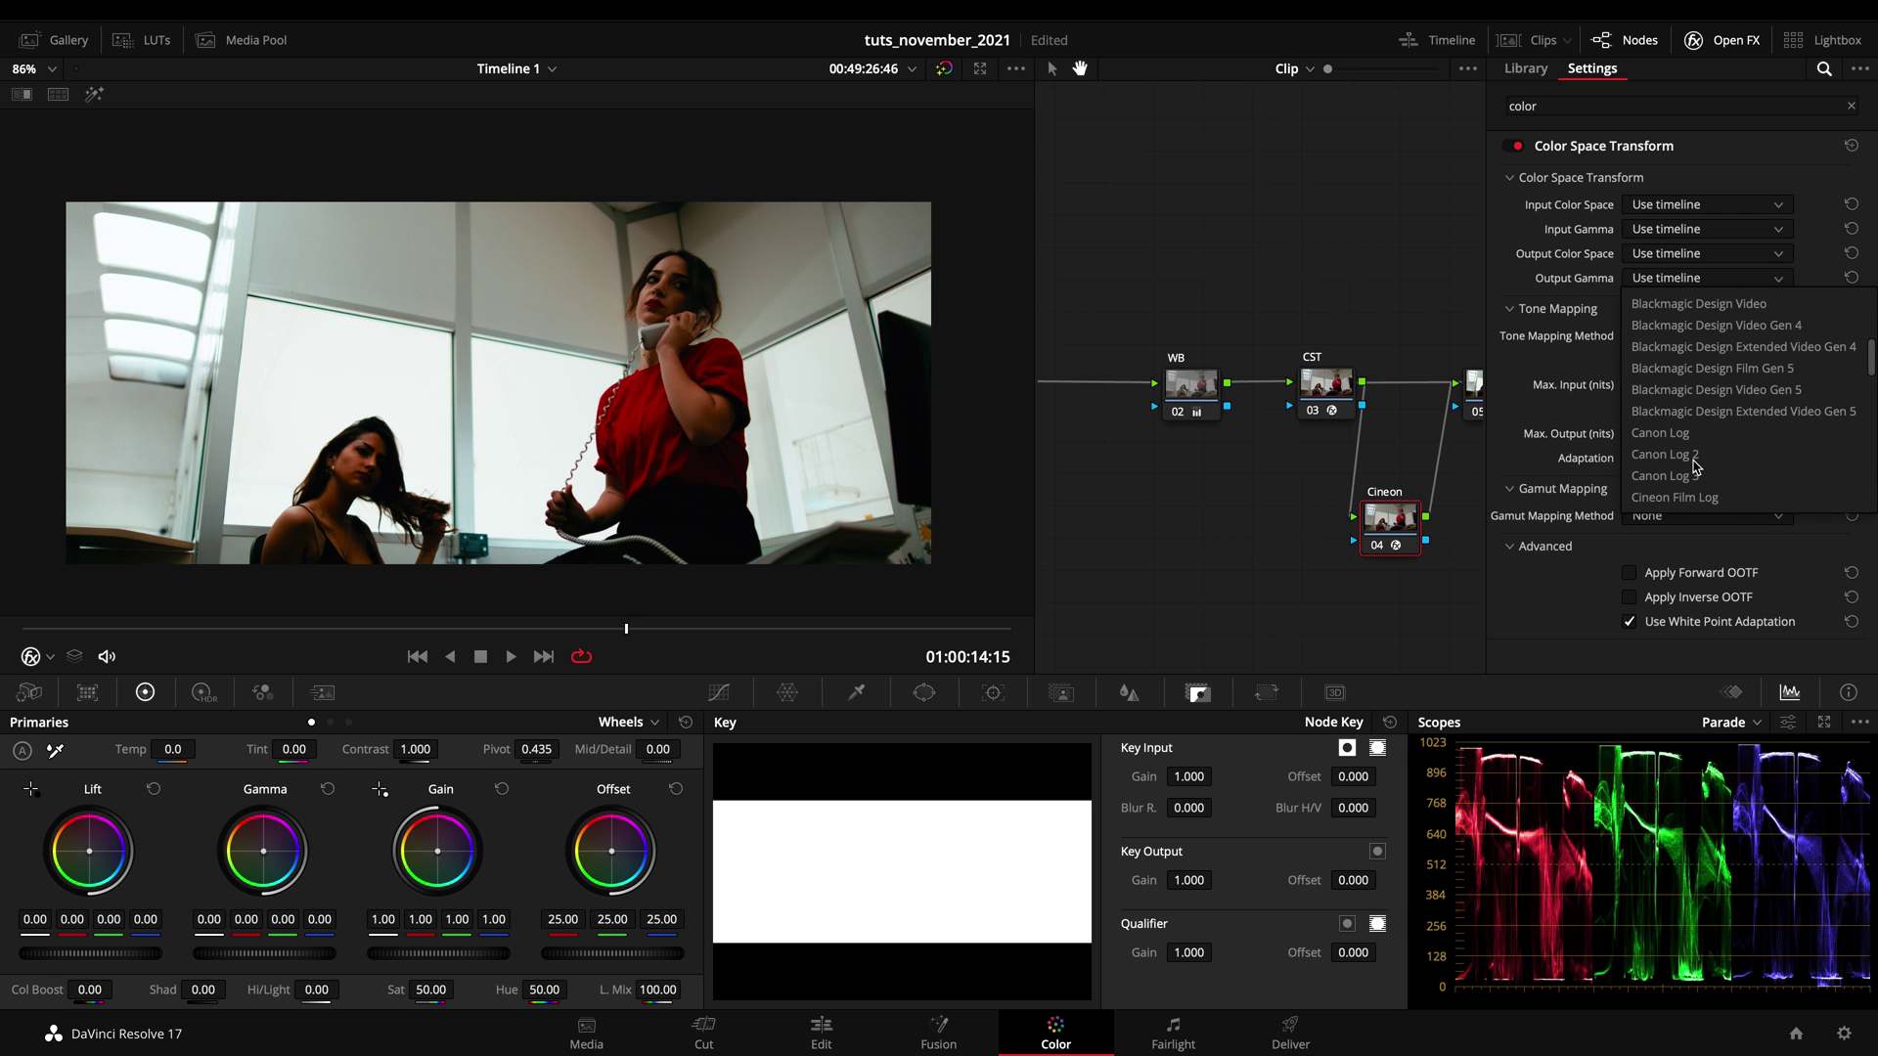
left_click(1684, 475)
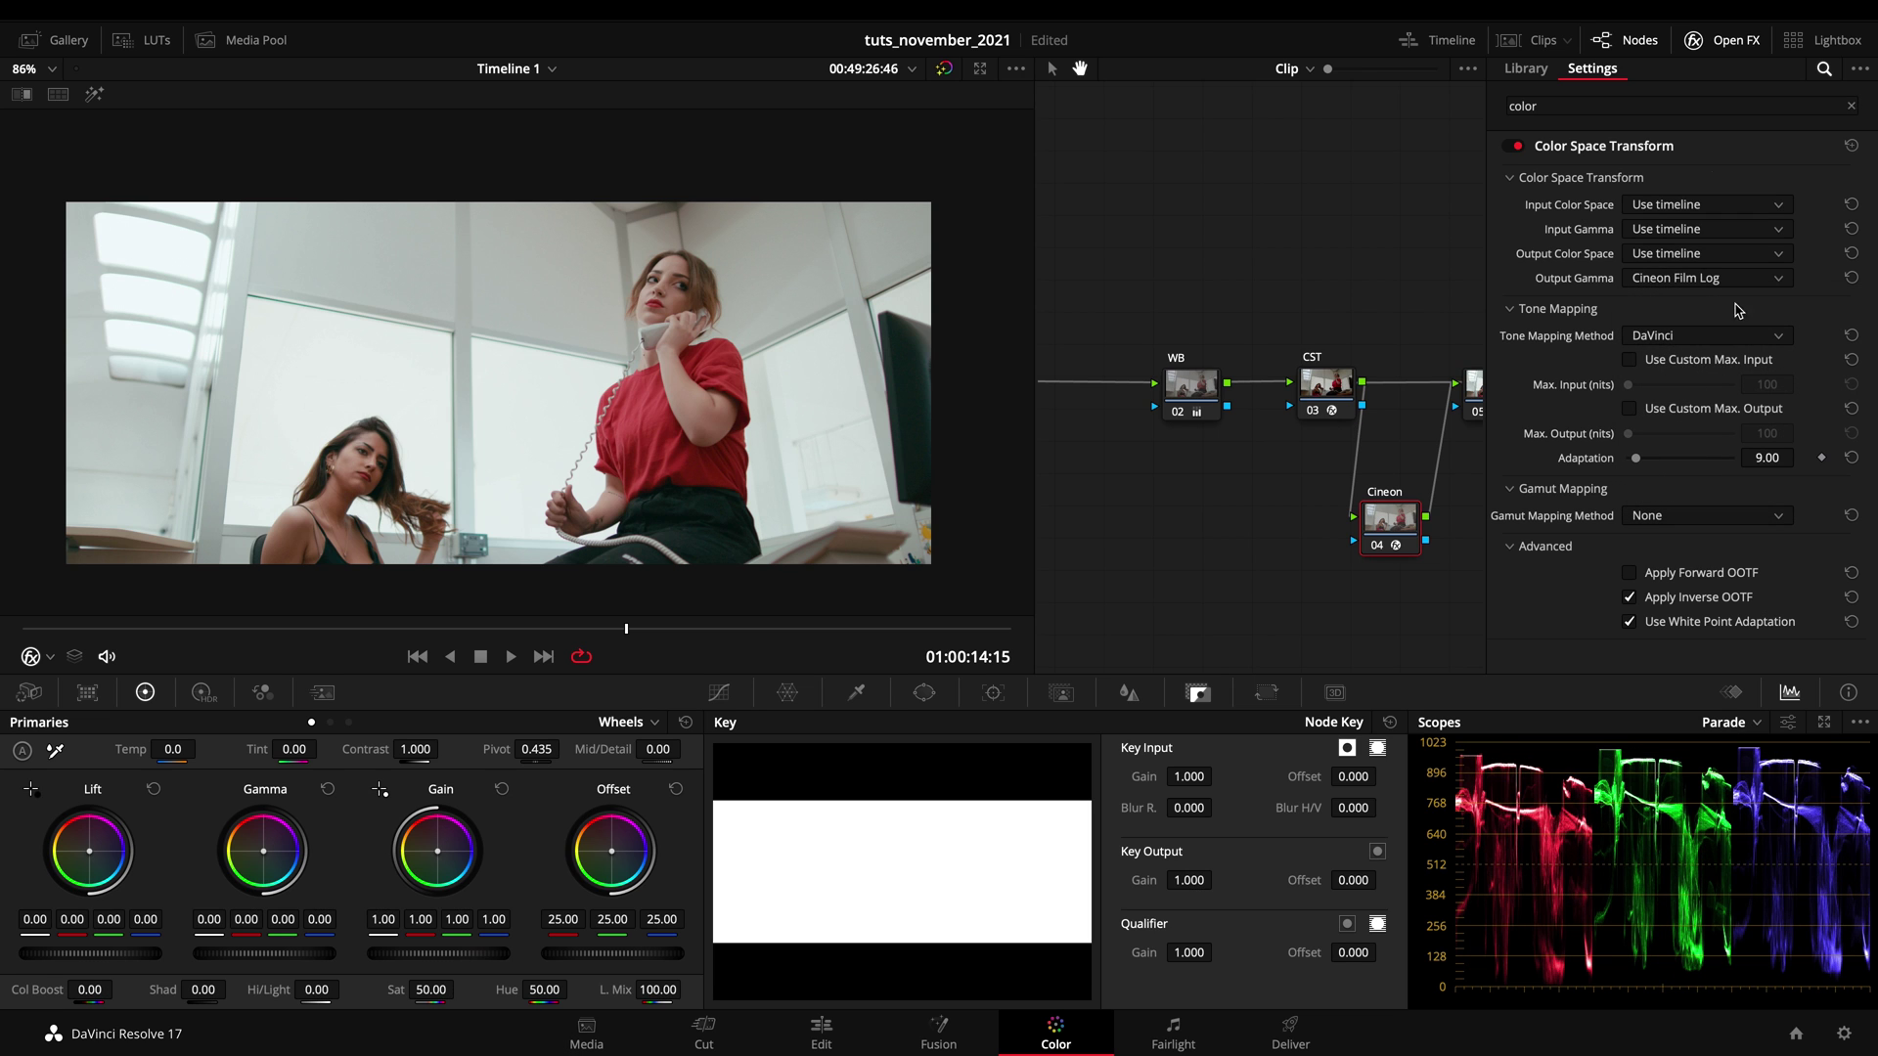
left_click(1741, 47)
Step: Clean up the node graph so all five nodes sit in one row
right_click(1559, 237)
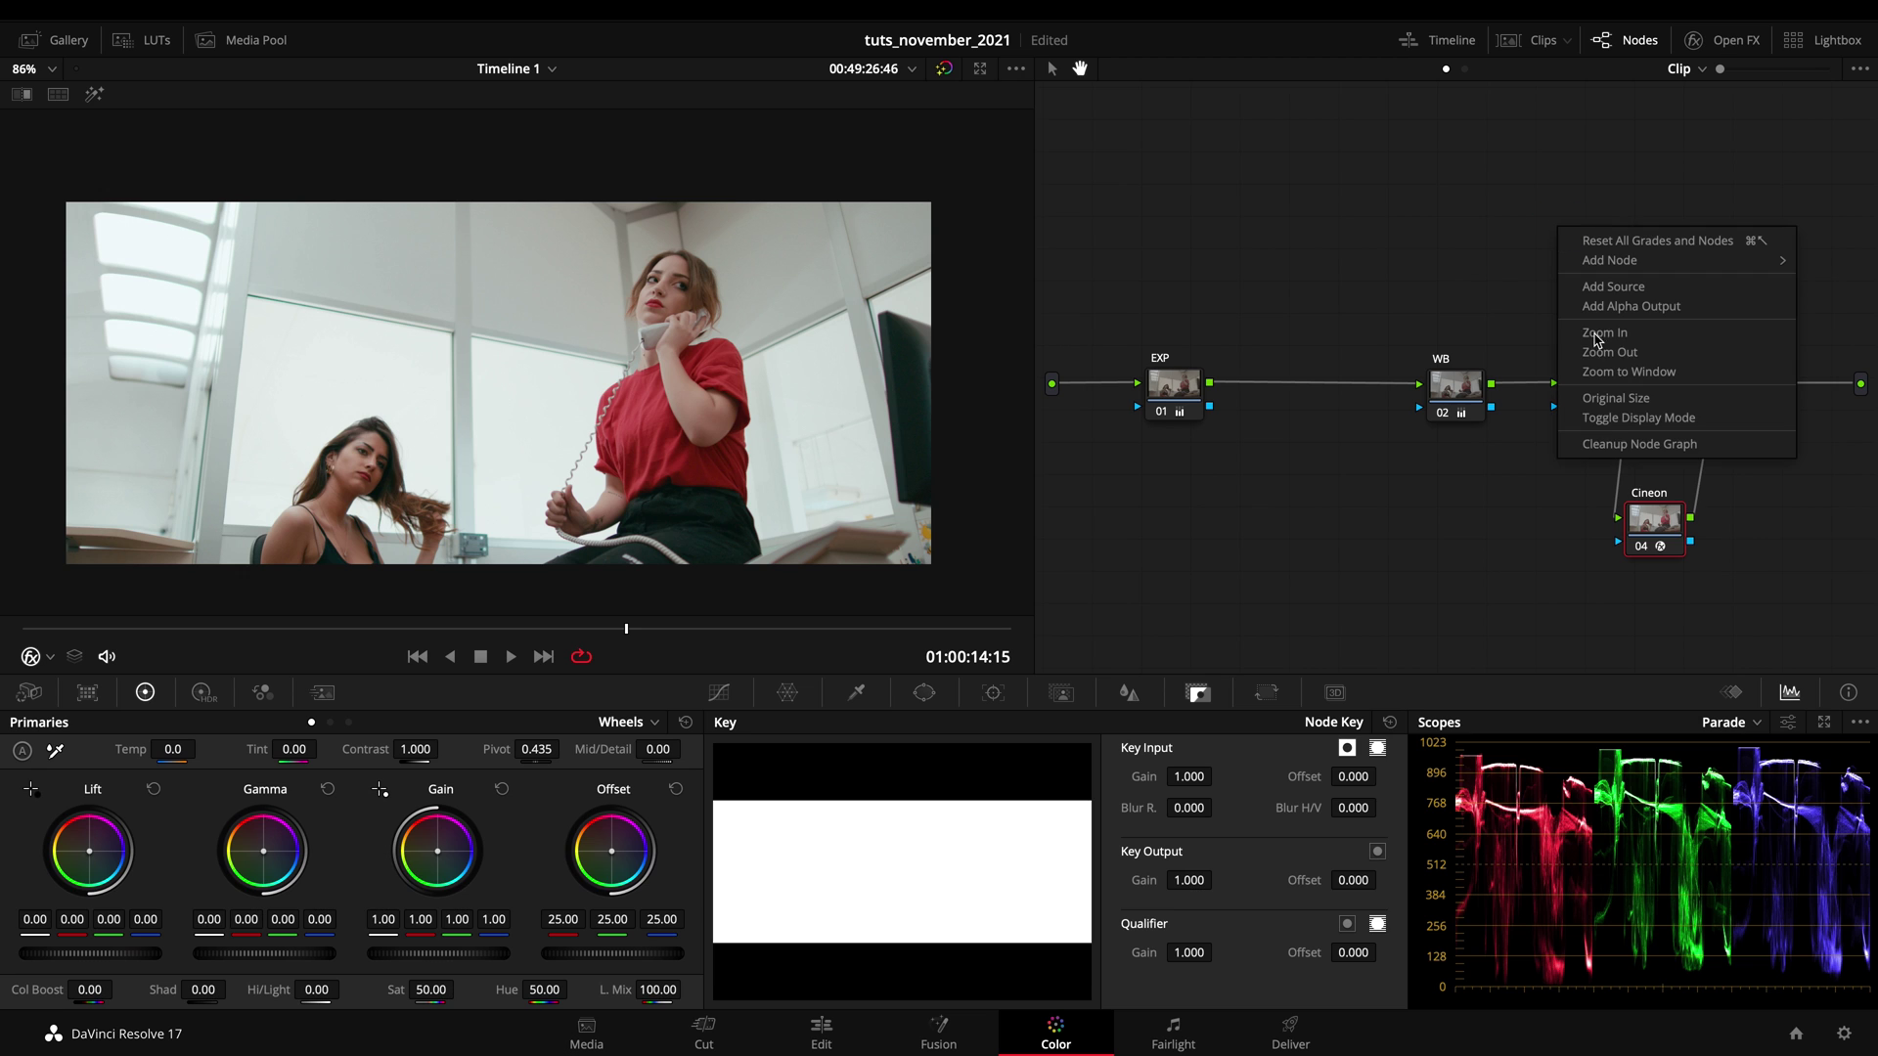
left_click(1625, 446)
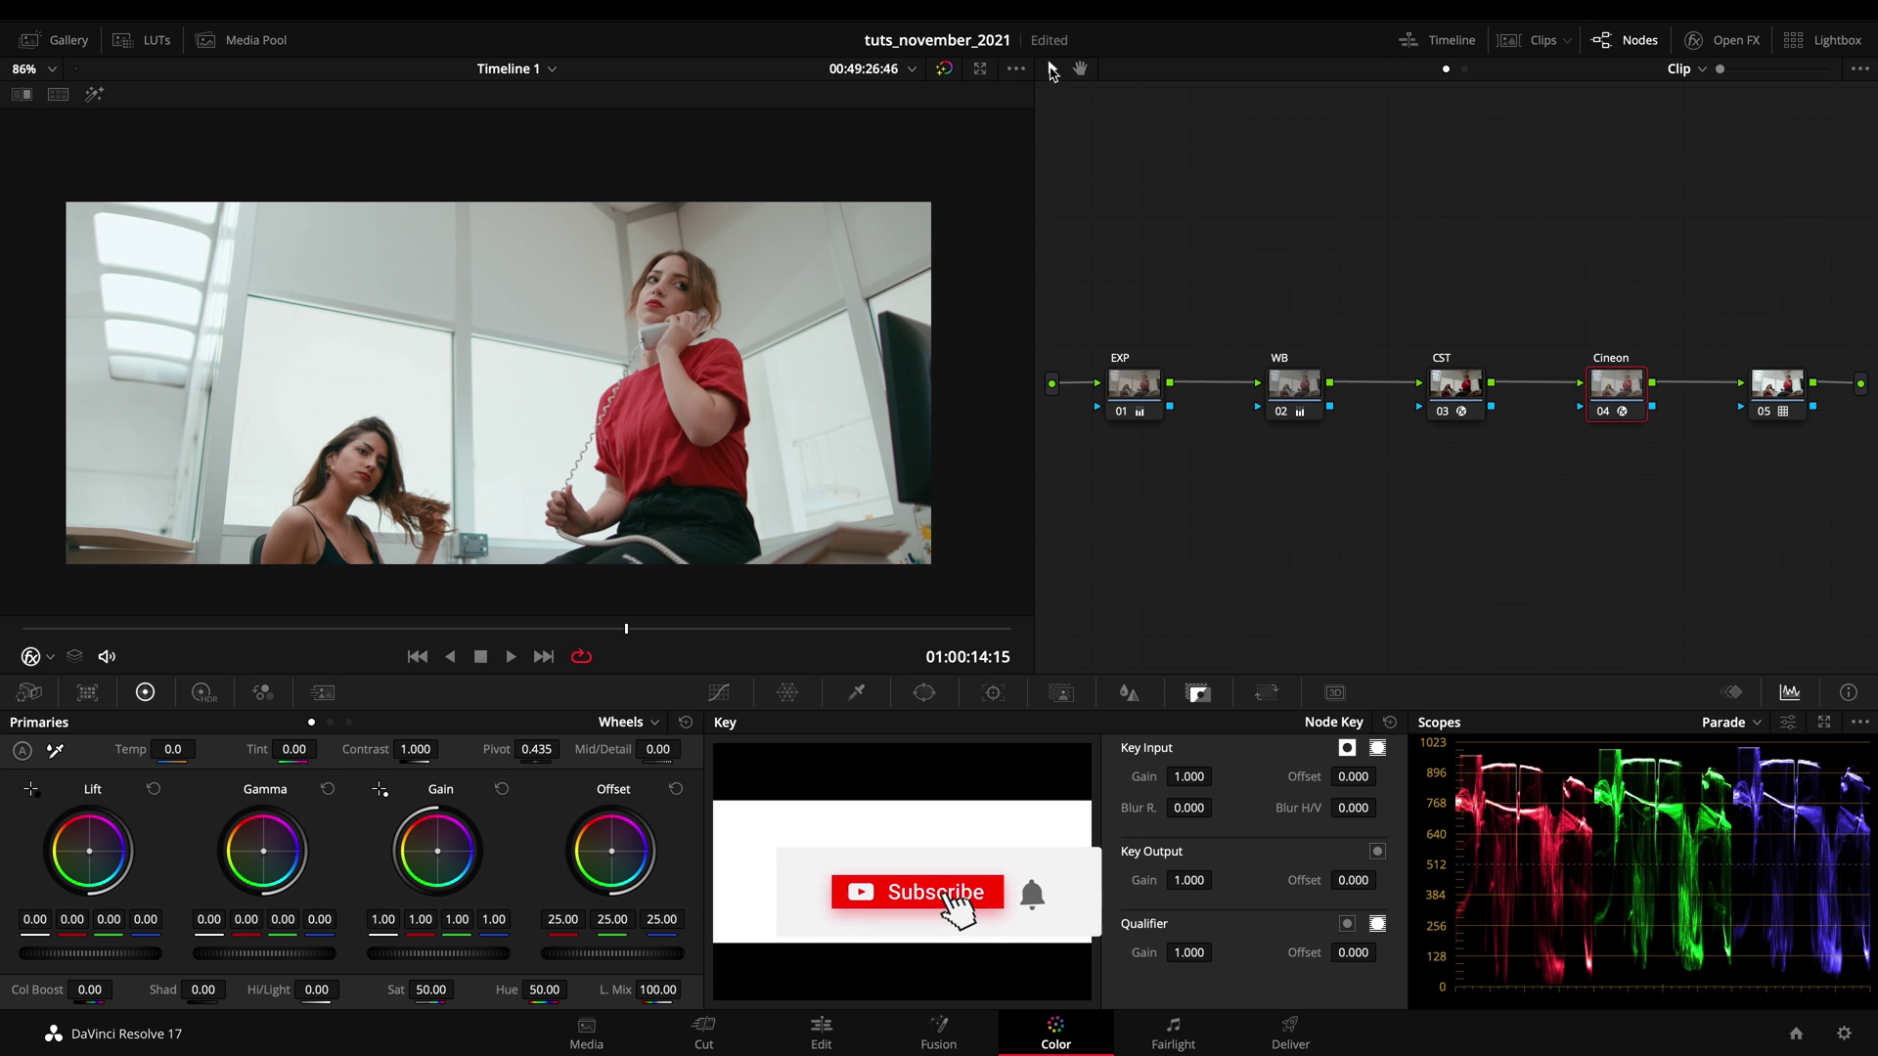
left_click_drag(1777, 384, 1741, 384)
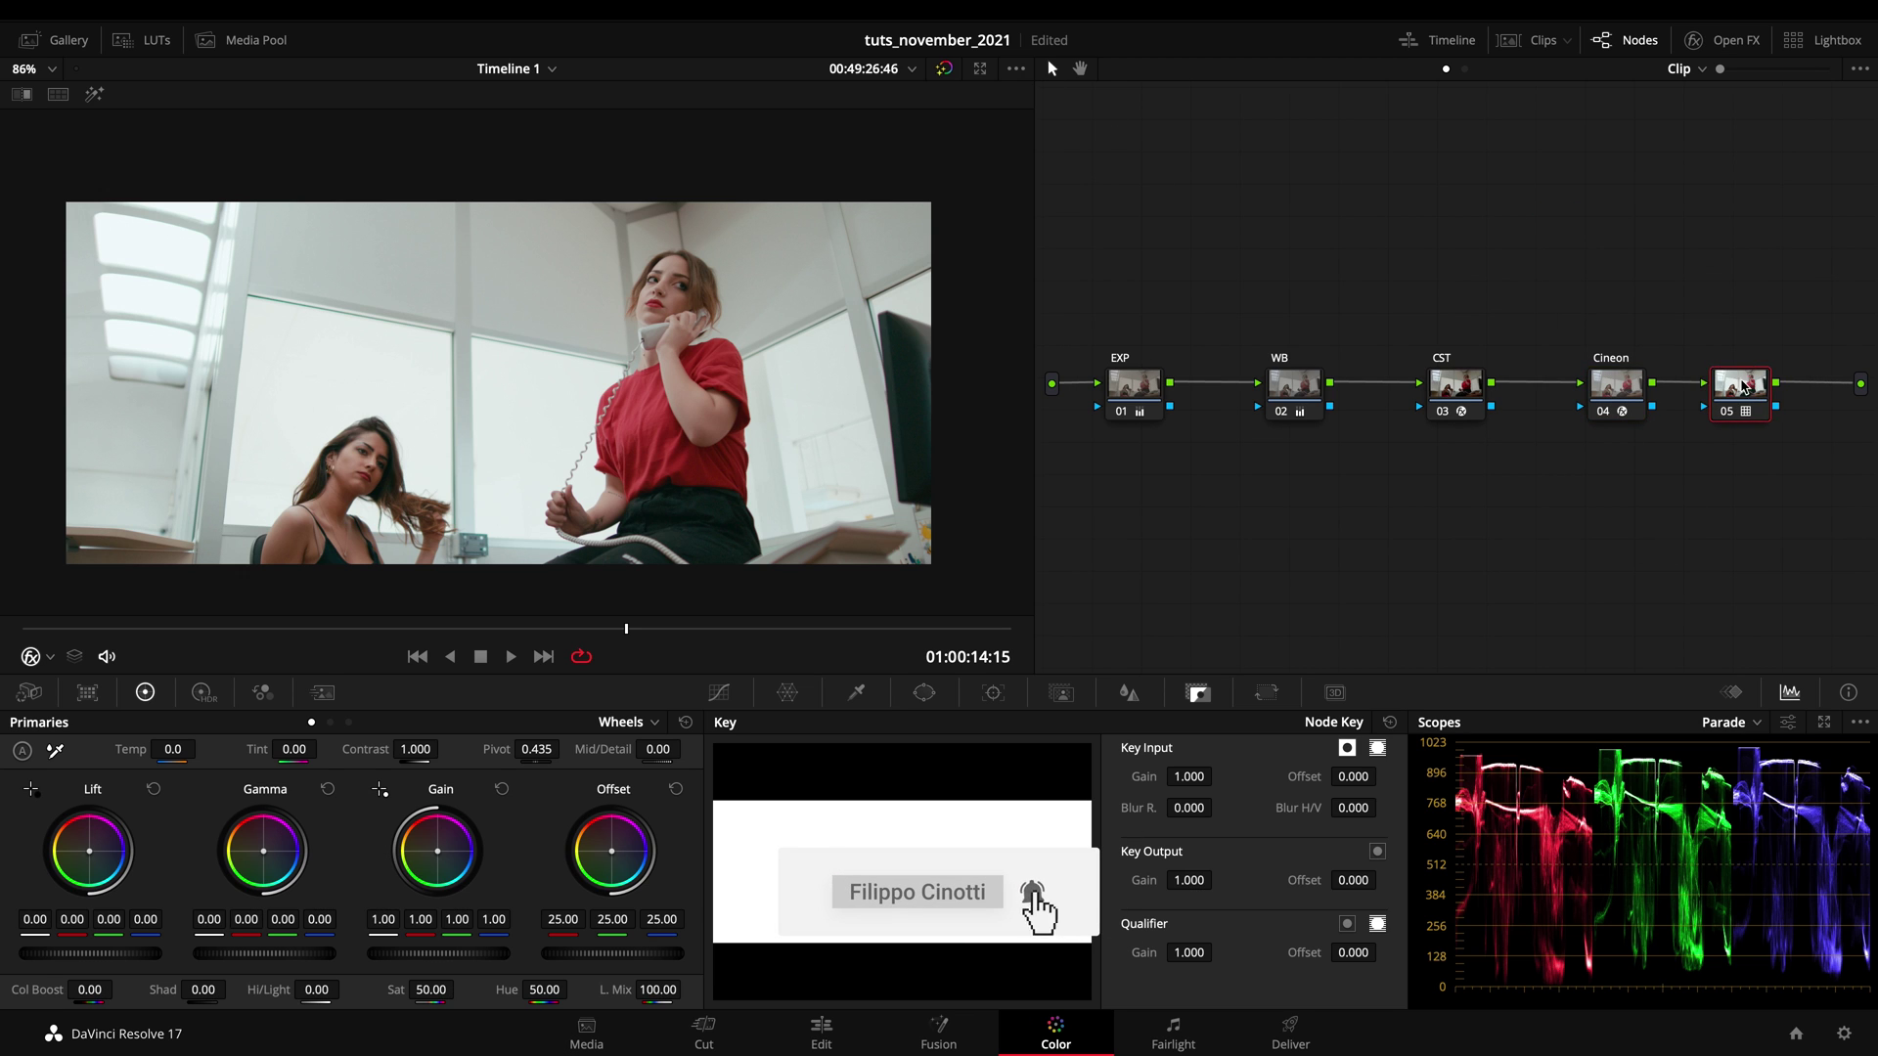
Step: Label node 05 'Film LUT' and select it together with the Cineon node
right_click(1741, 391)
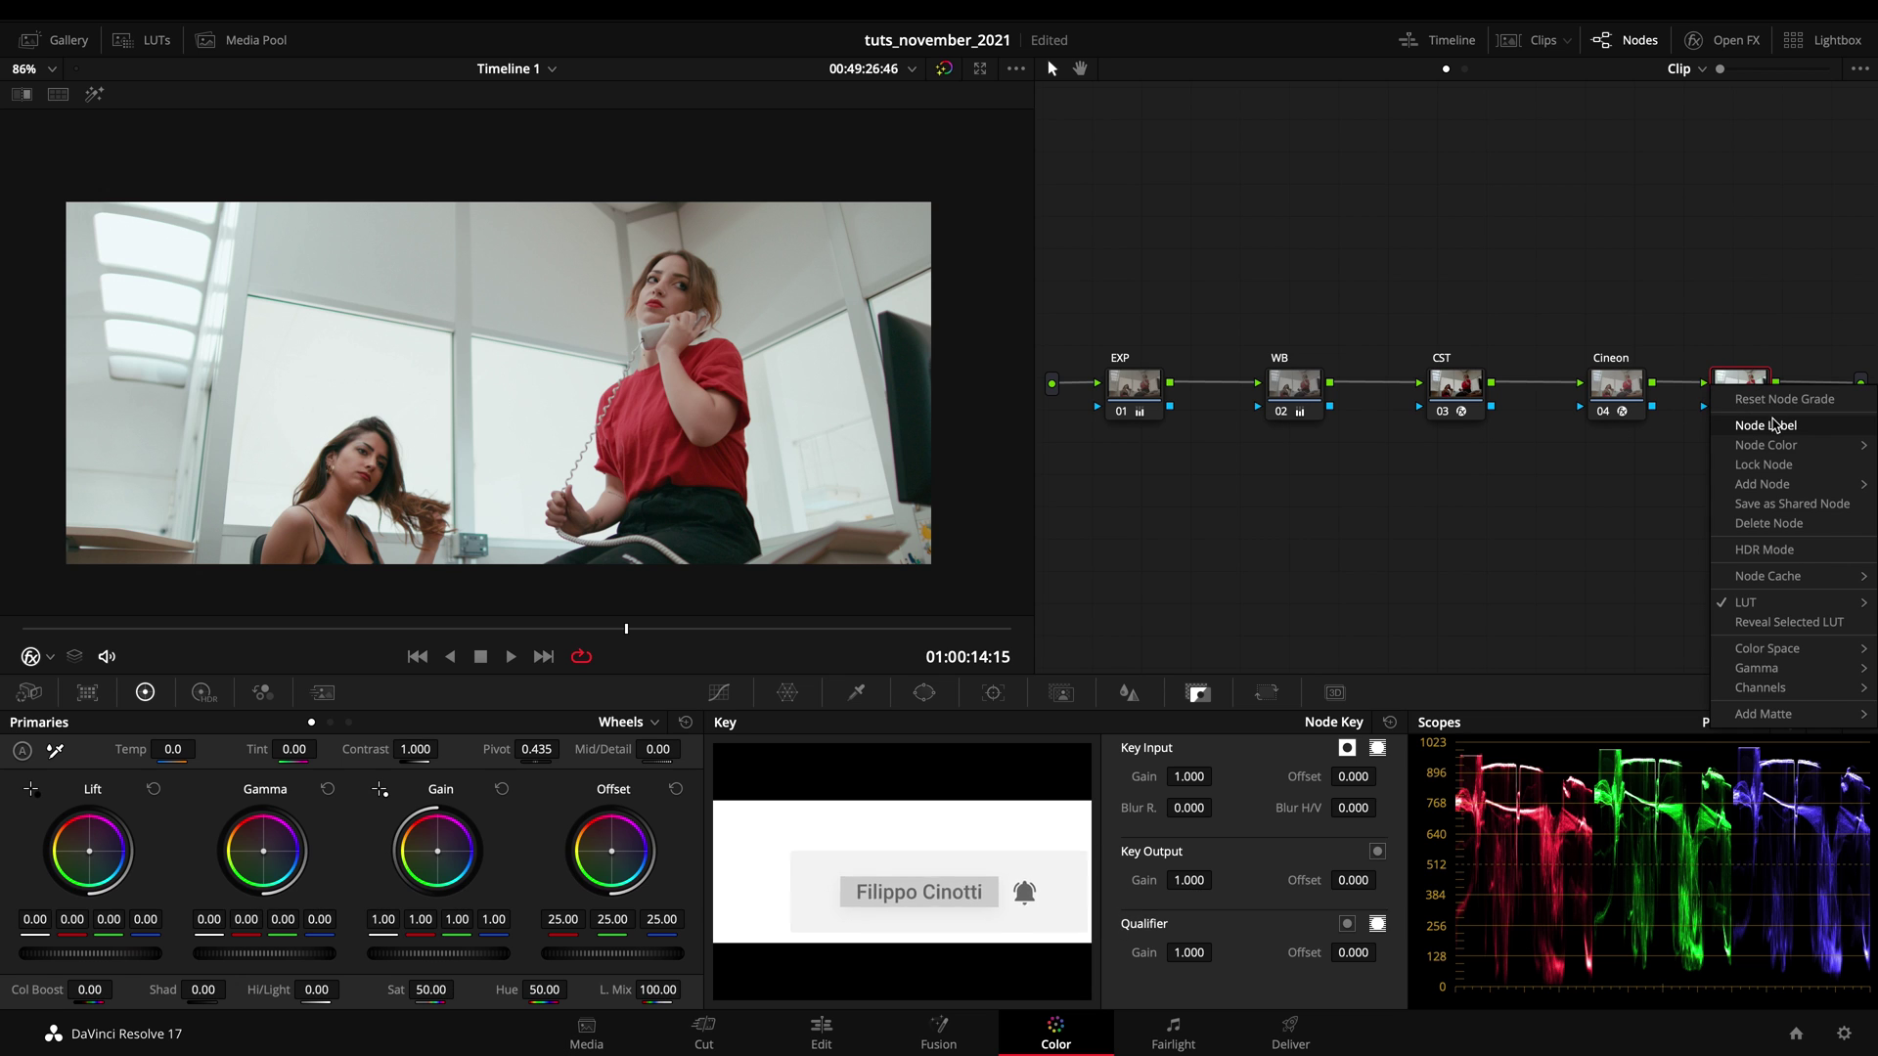
left_click(1776, 424)
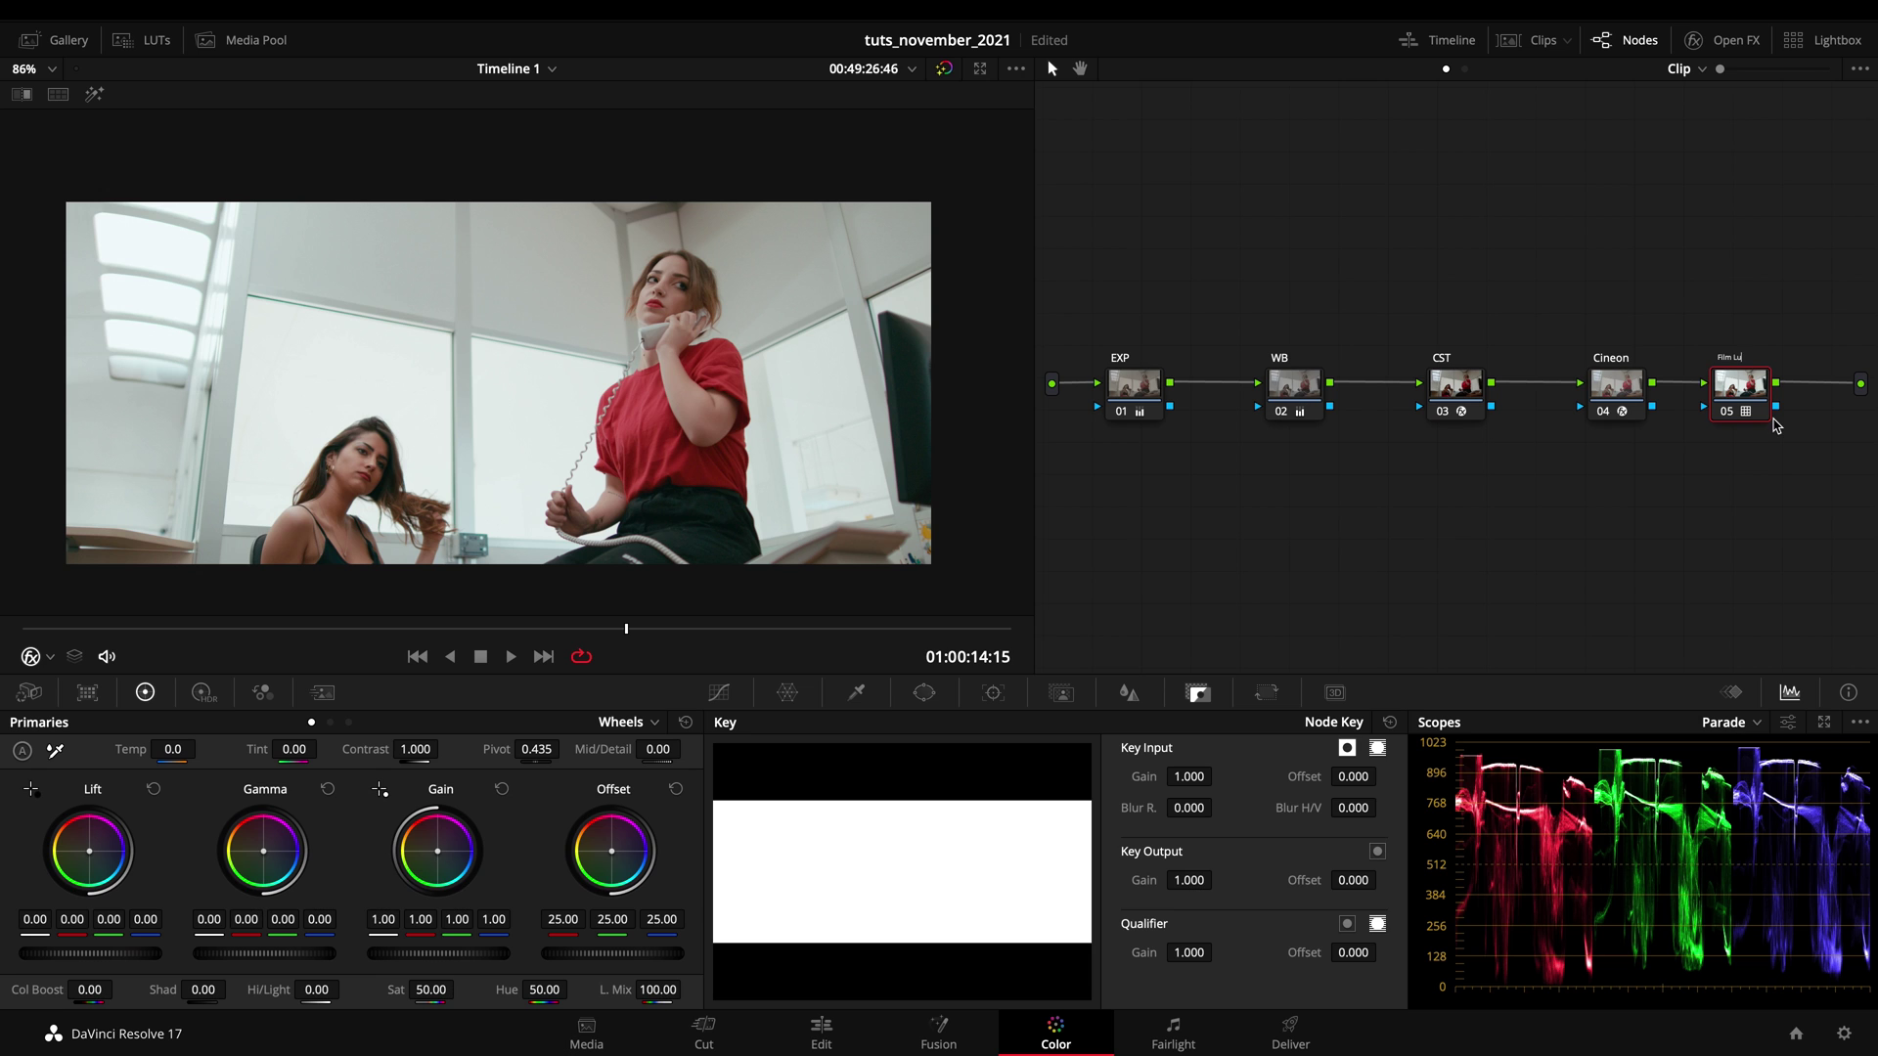
type("T")
key("Return")
left_click_drag(1809, 305, 1579, 468)
Step: Combine the Cineon and Film LUT nodes into compound node 04, decomposing and recreating it once
right_click(1618, 399)
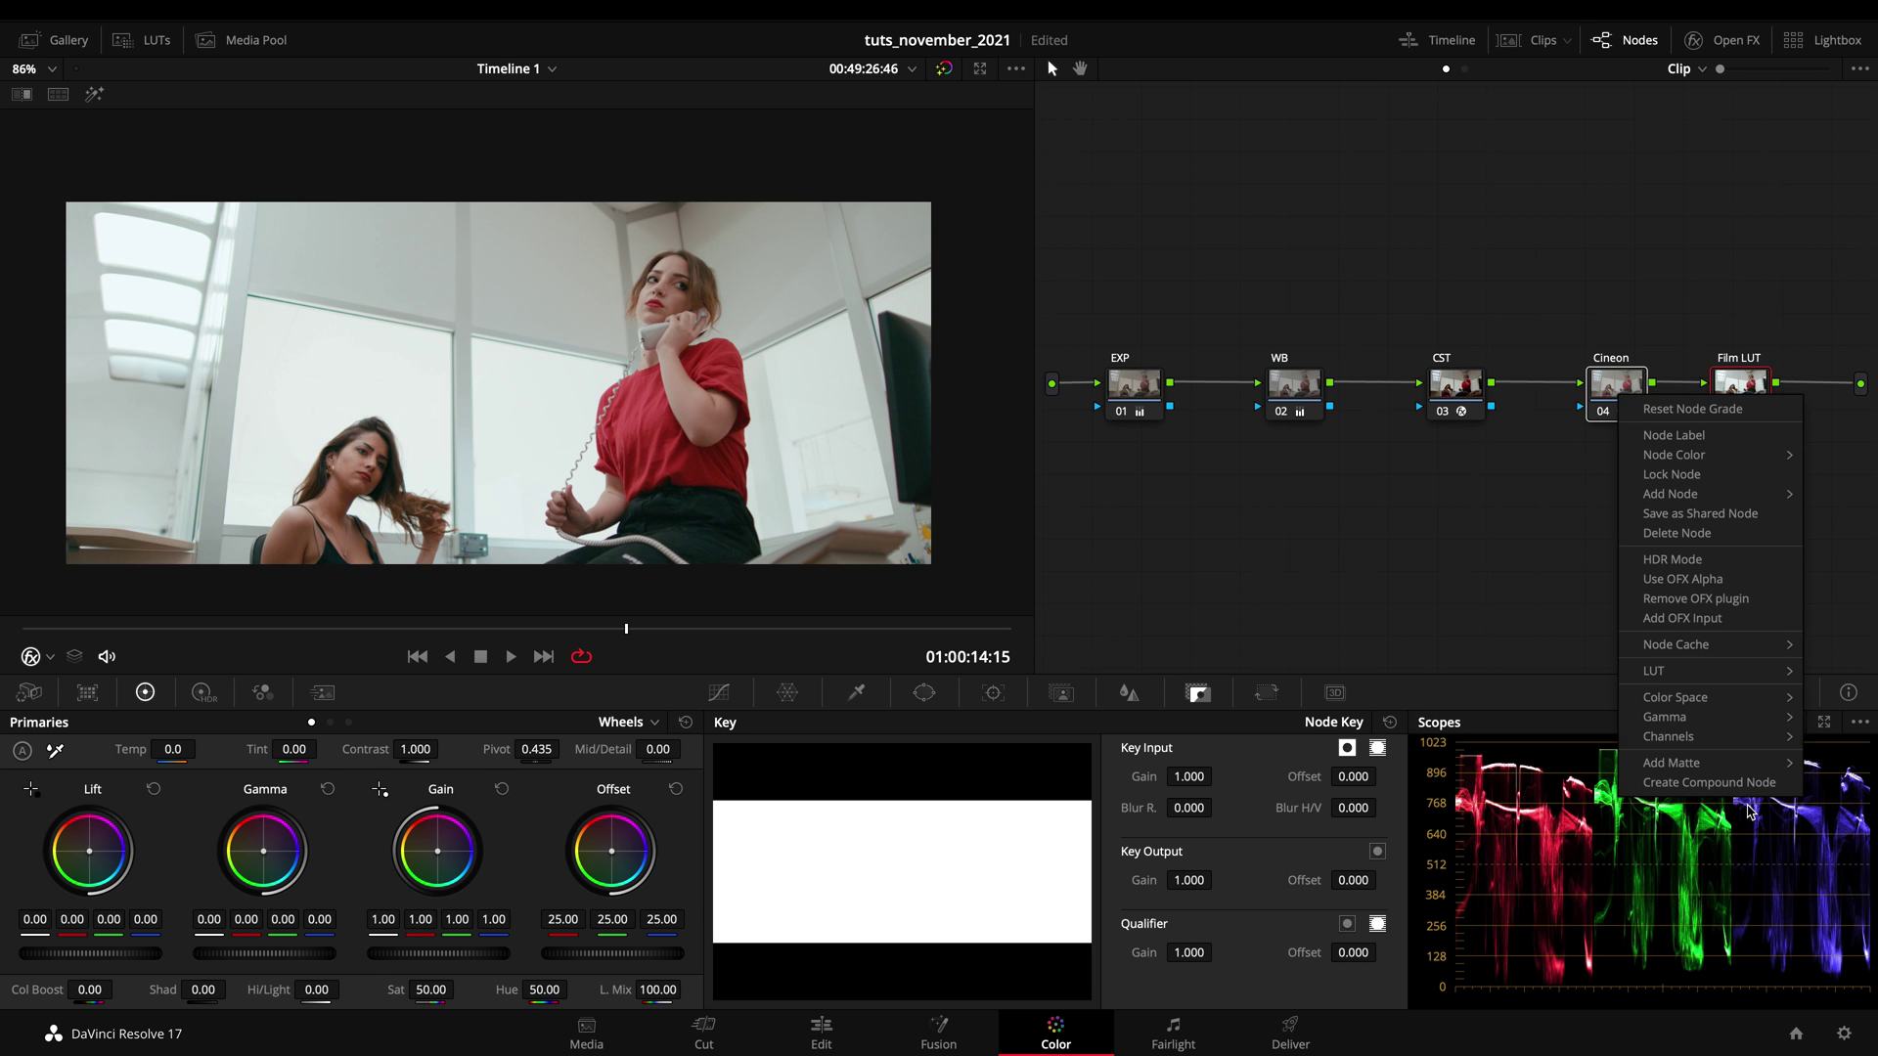
left_click(1709, 782)
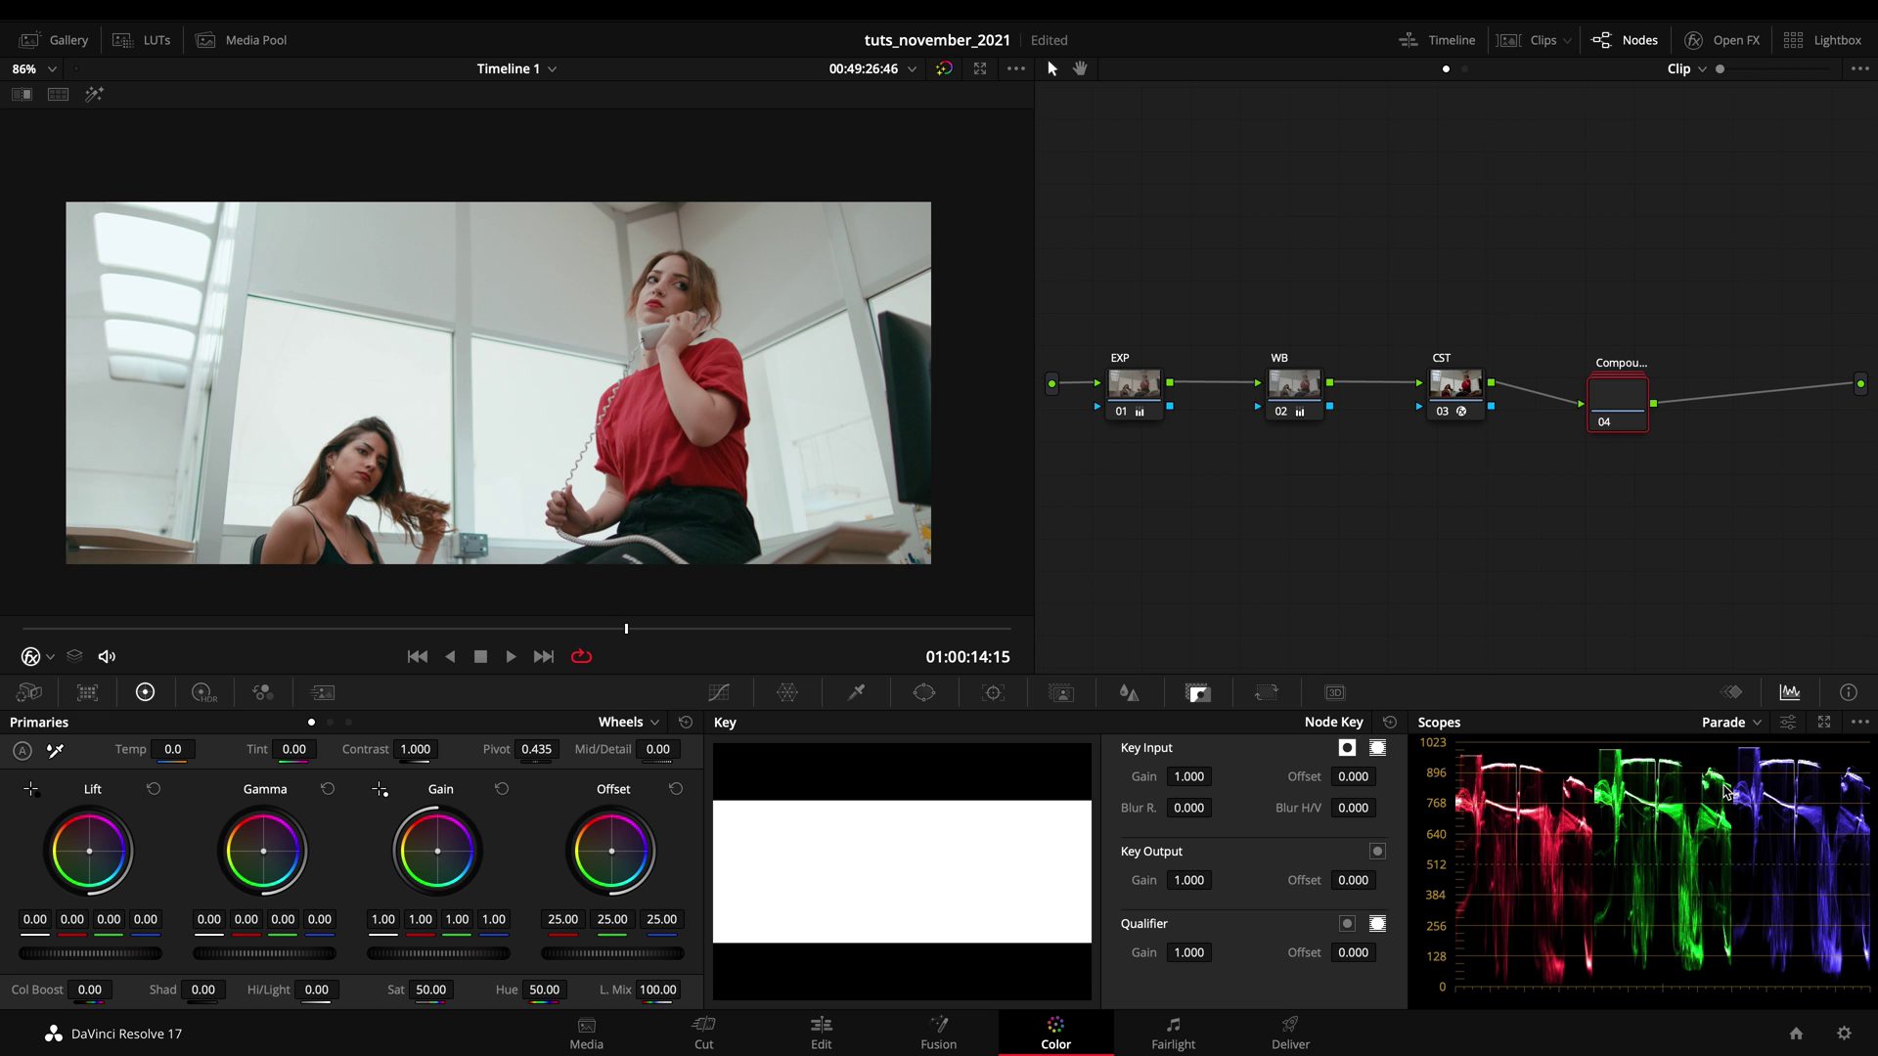
mouse_move(1636, 403)
left_mouse_down()
mouse_move(1624, 430)
mouse_move(1614, 410)
left_mouse_up()
right_click(1614, 410)
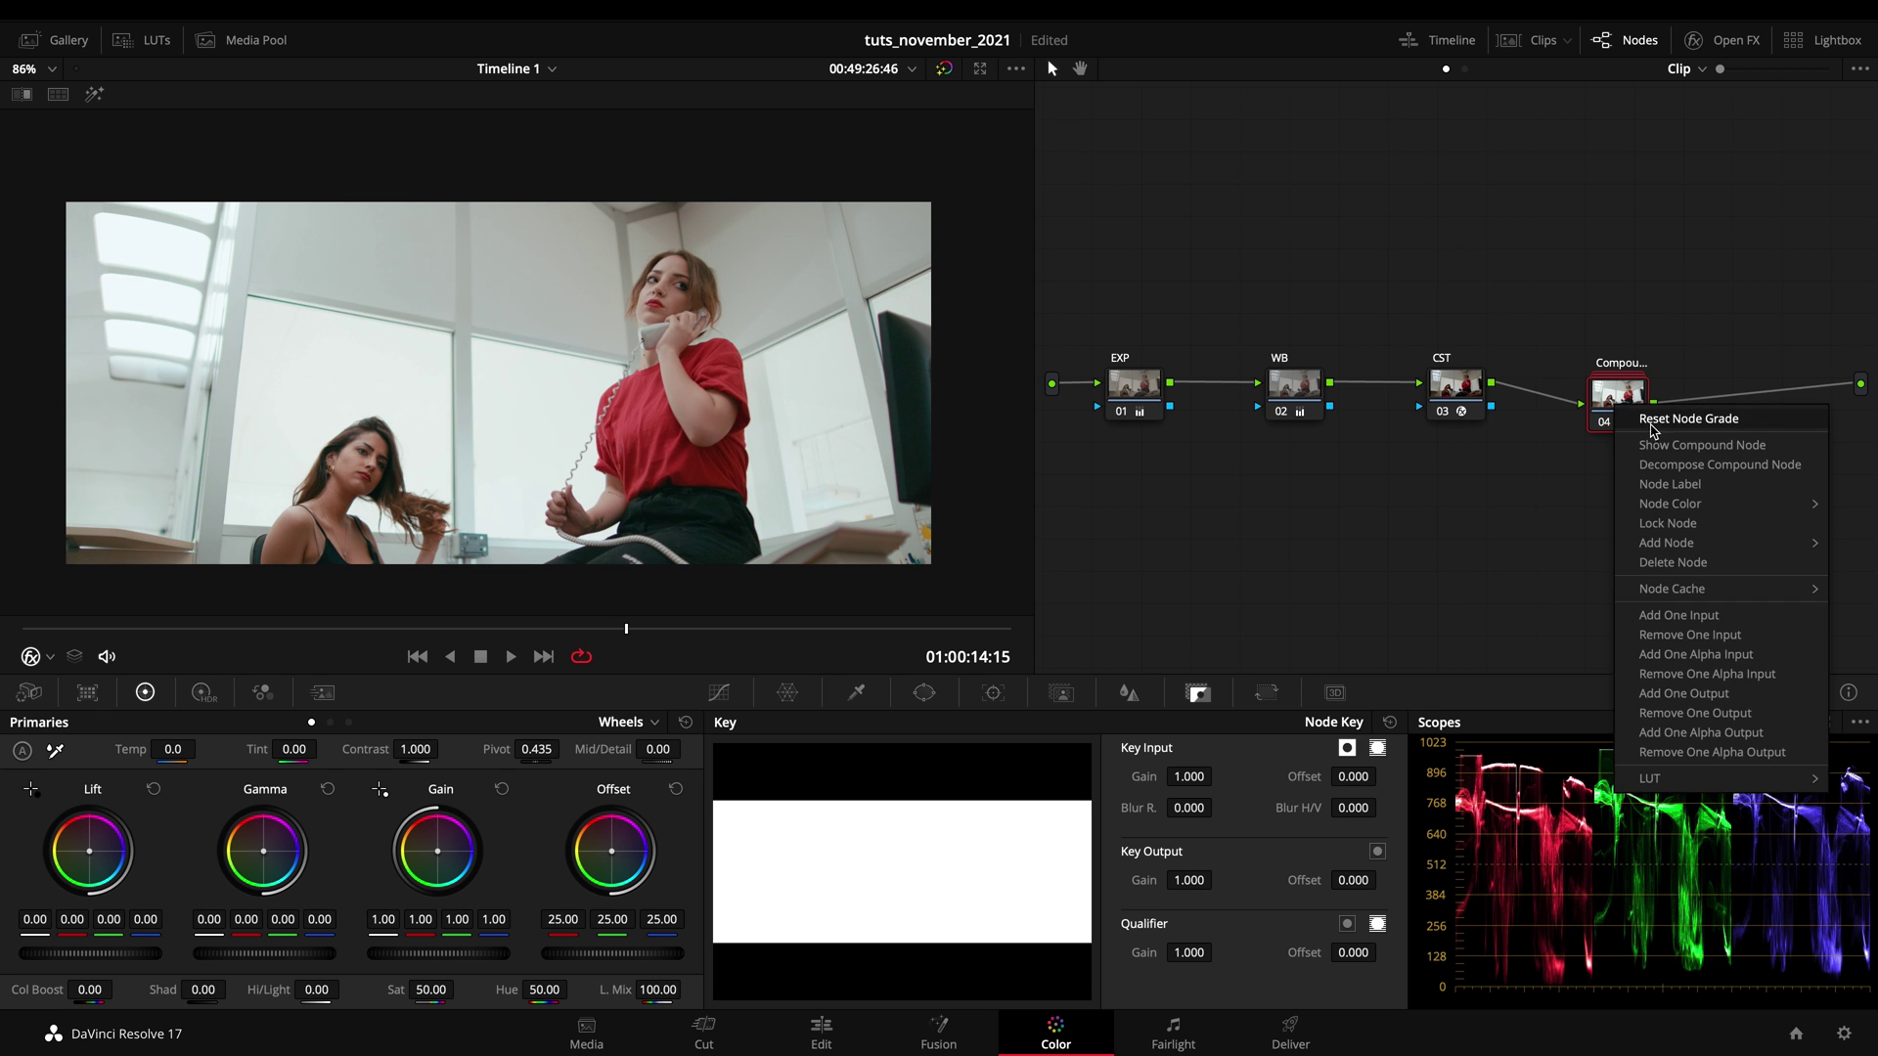
left_click(1711, 467)
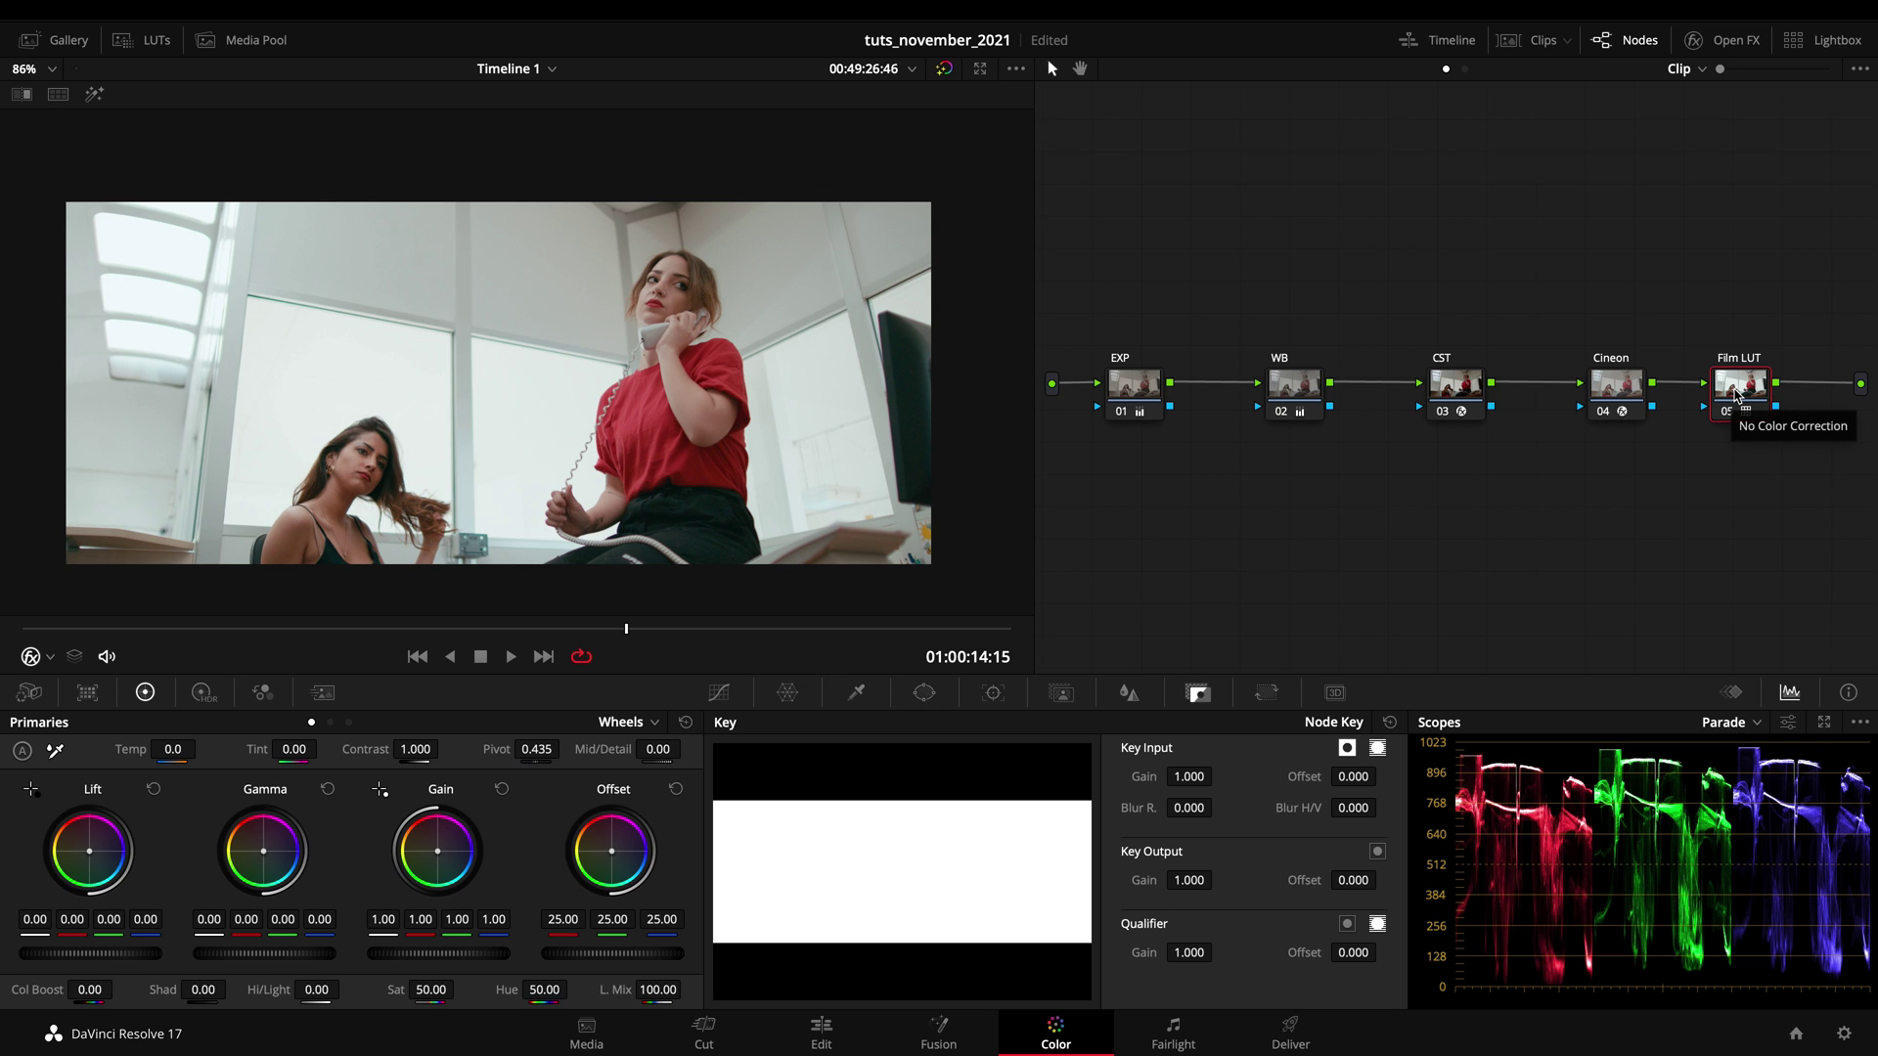
right_click(1604, 403)
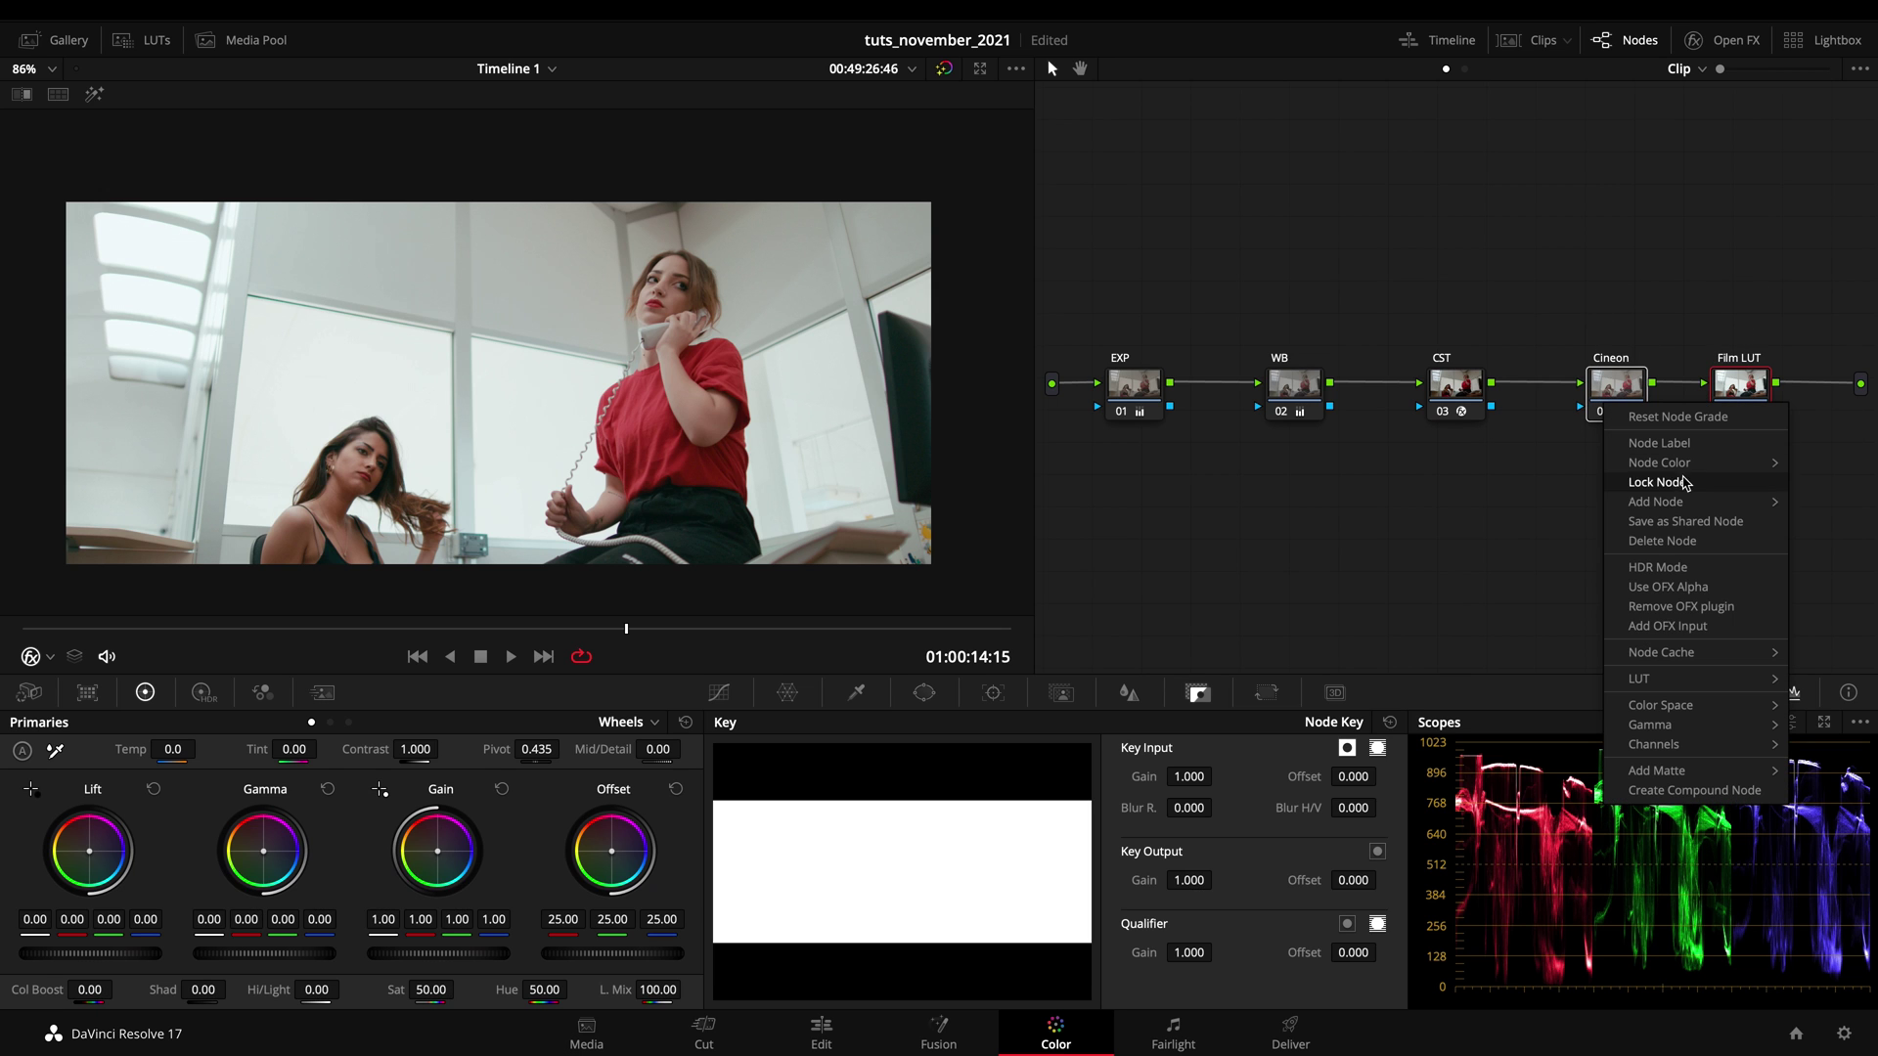
left_click(1710, 790)
left_click_drag(1616, 381, 1647, 394)
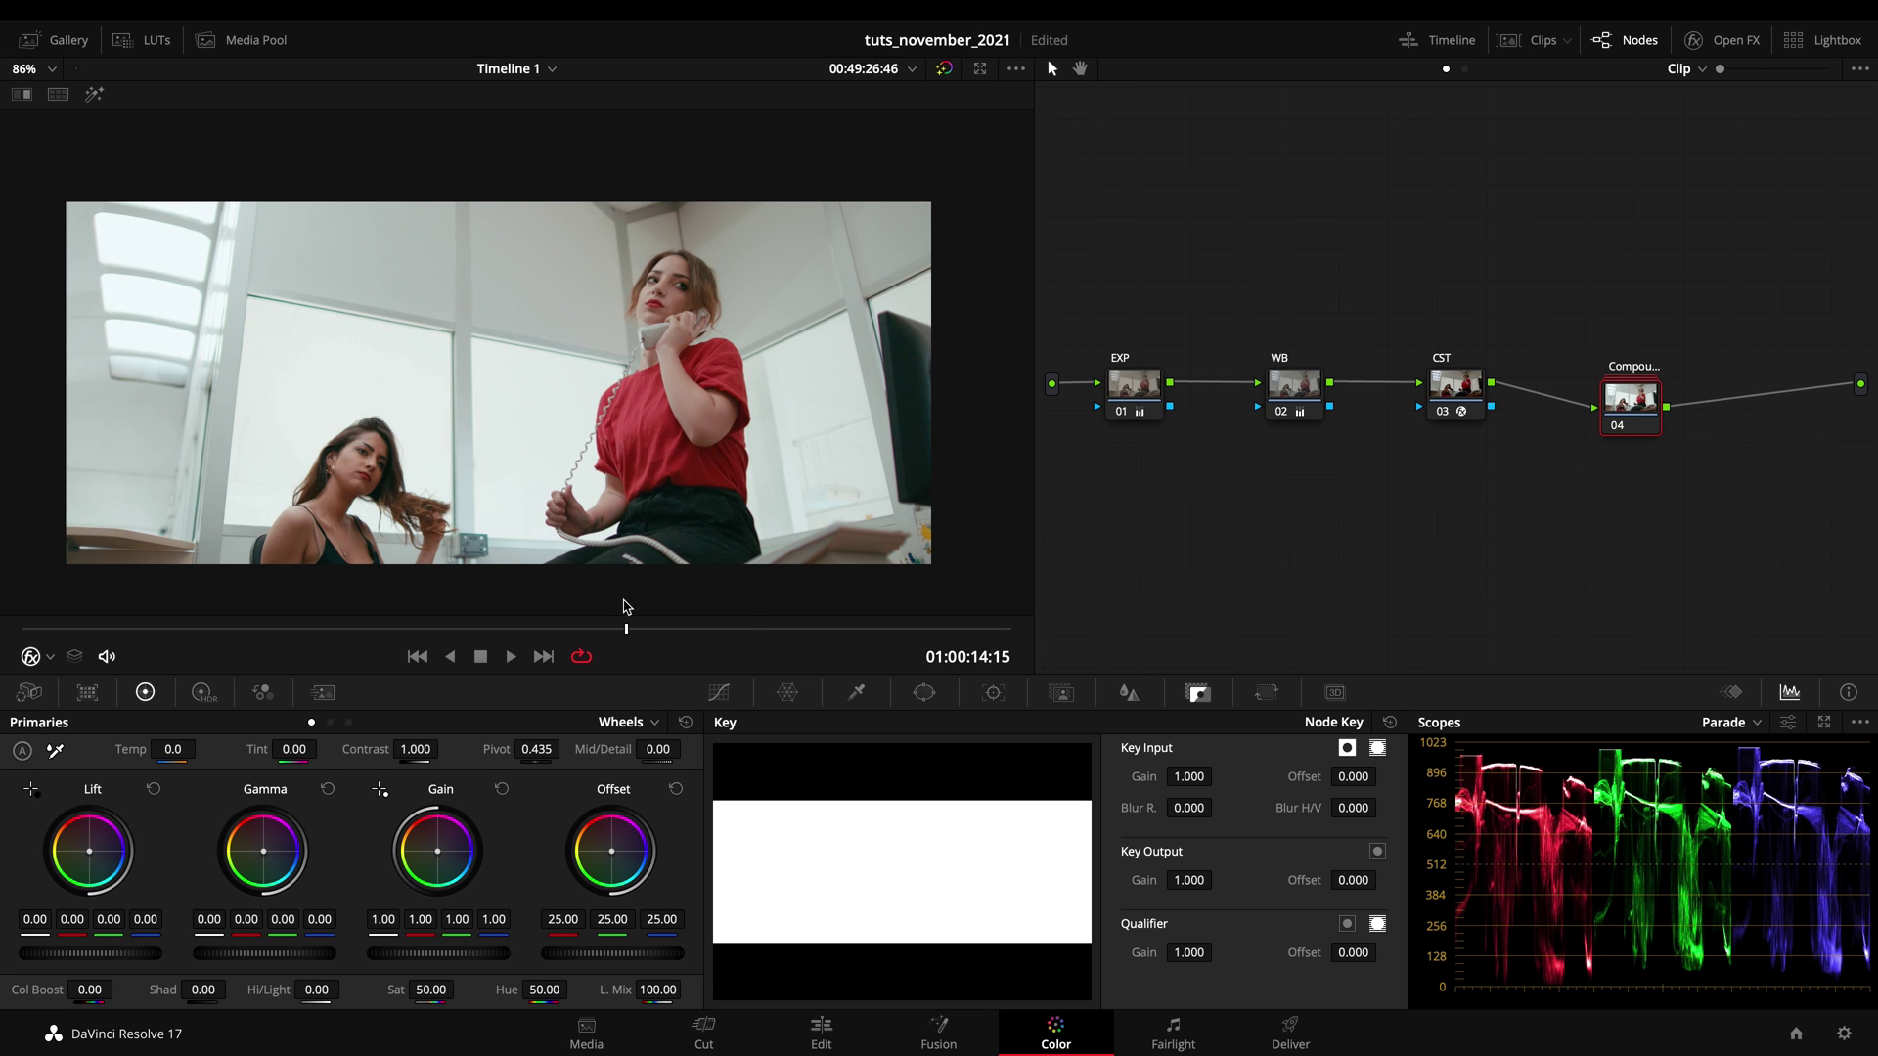
Step: Move the playhead to 01:00:15:09 and save the tuts_november_2021 project
mouse_move(626, 628)
left_mouse_down()
mouse_move(749, 628)
mouse_move(631, 632)
mouse_move(657, 633)
left_mouse_up()
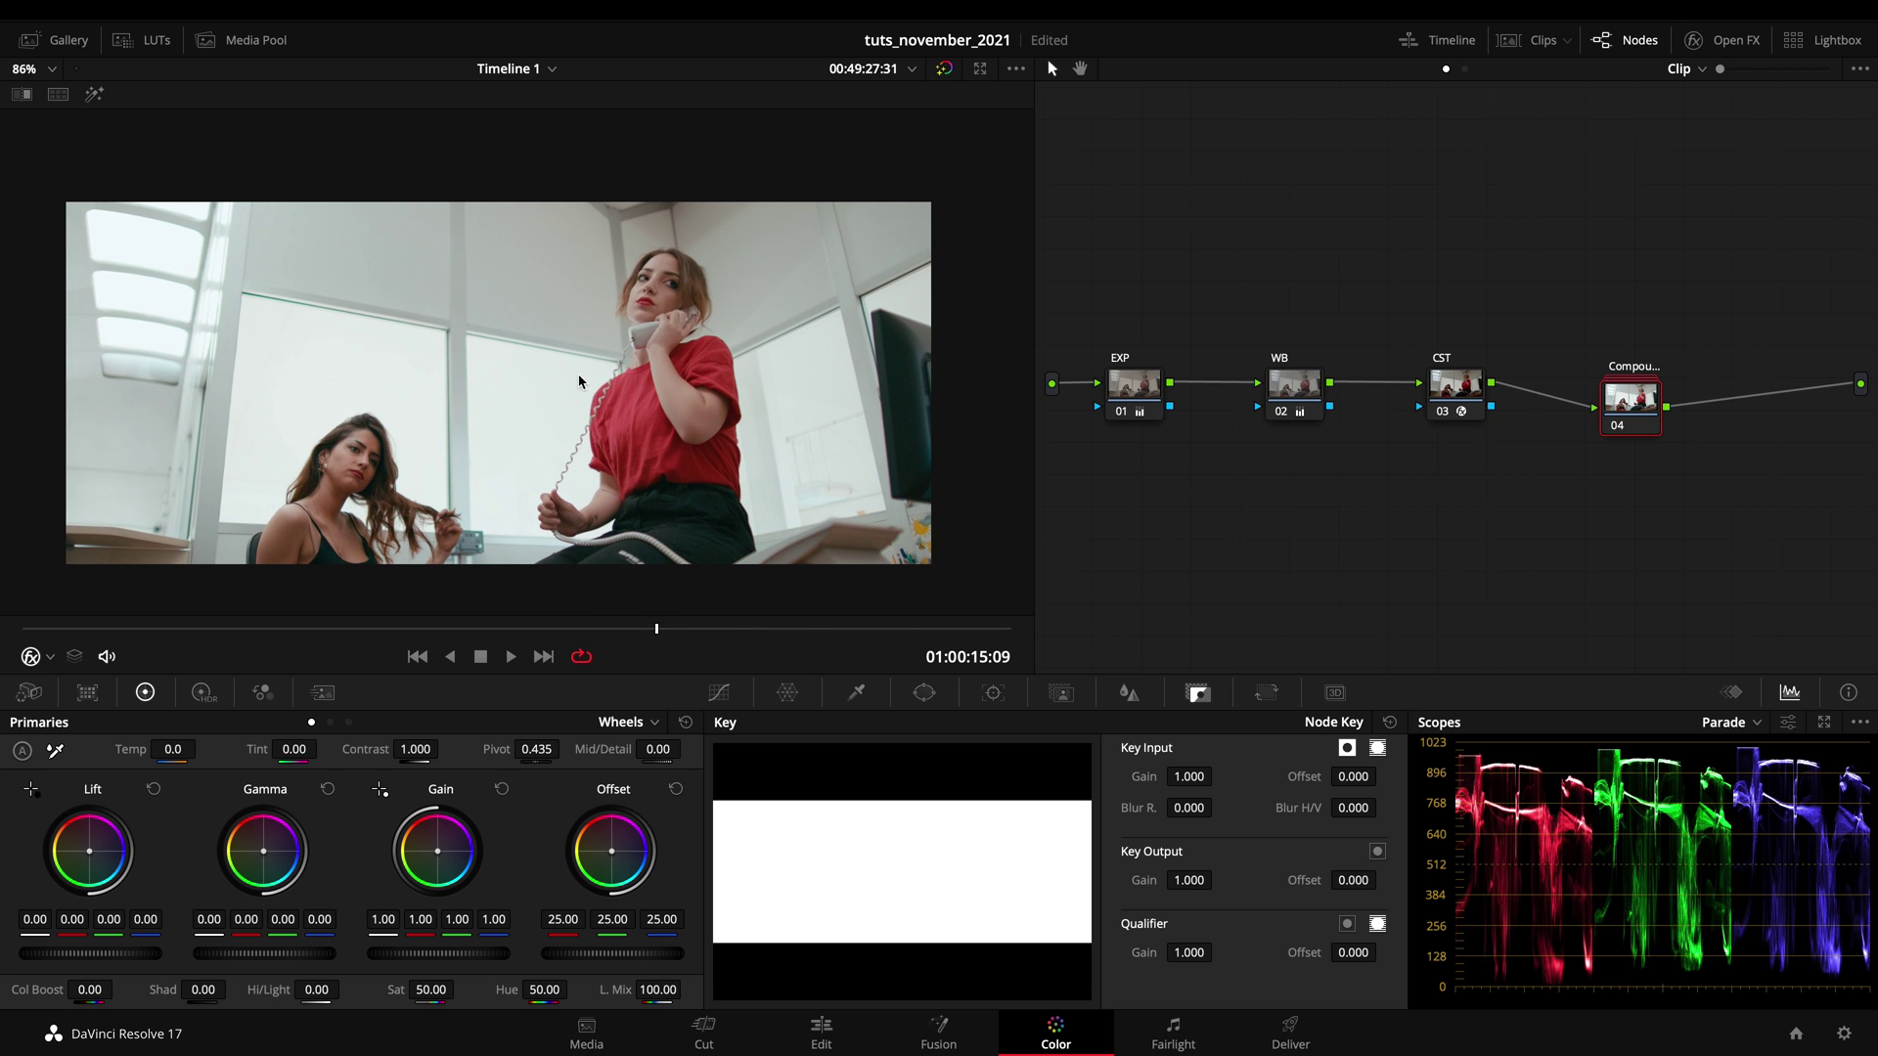
left_click(149, 40)
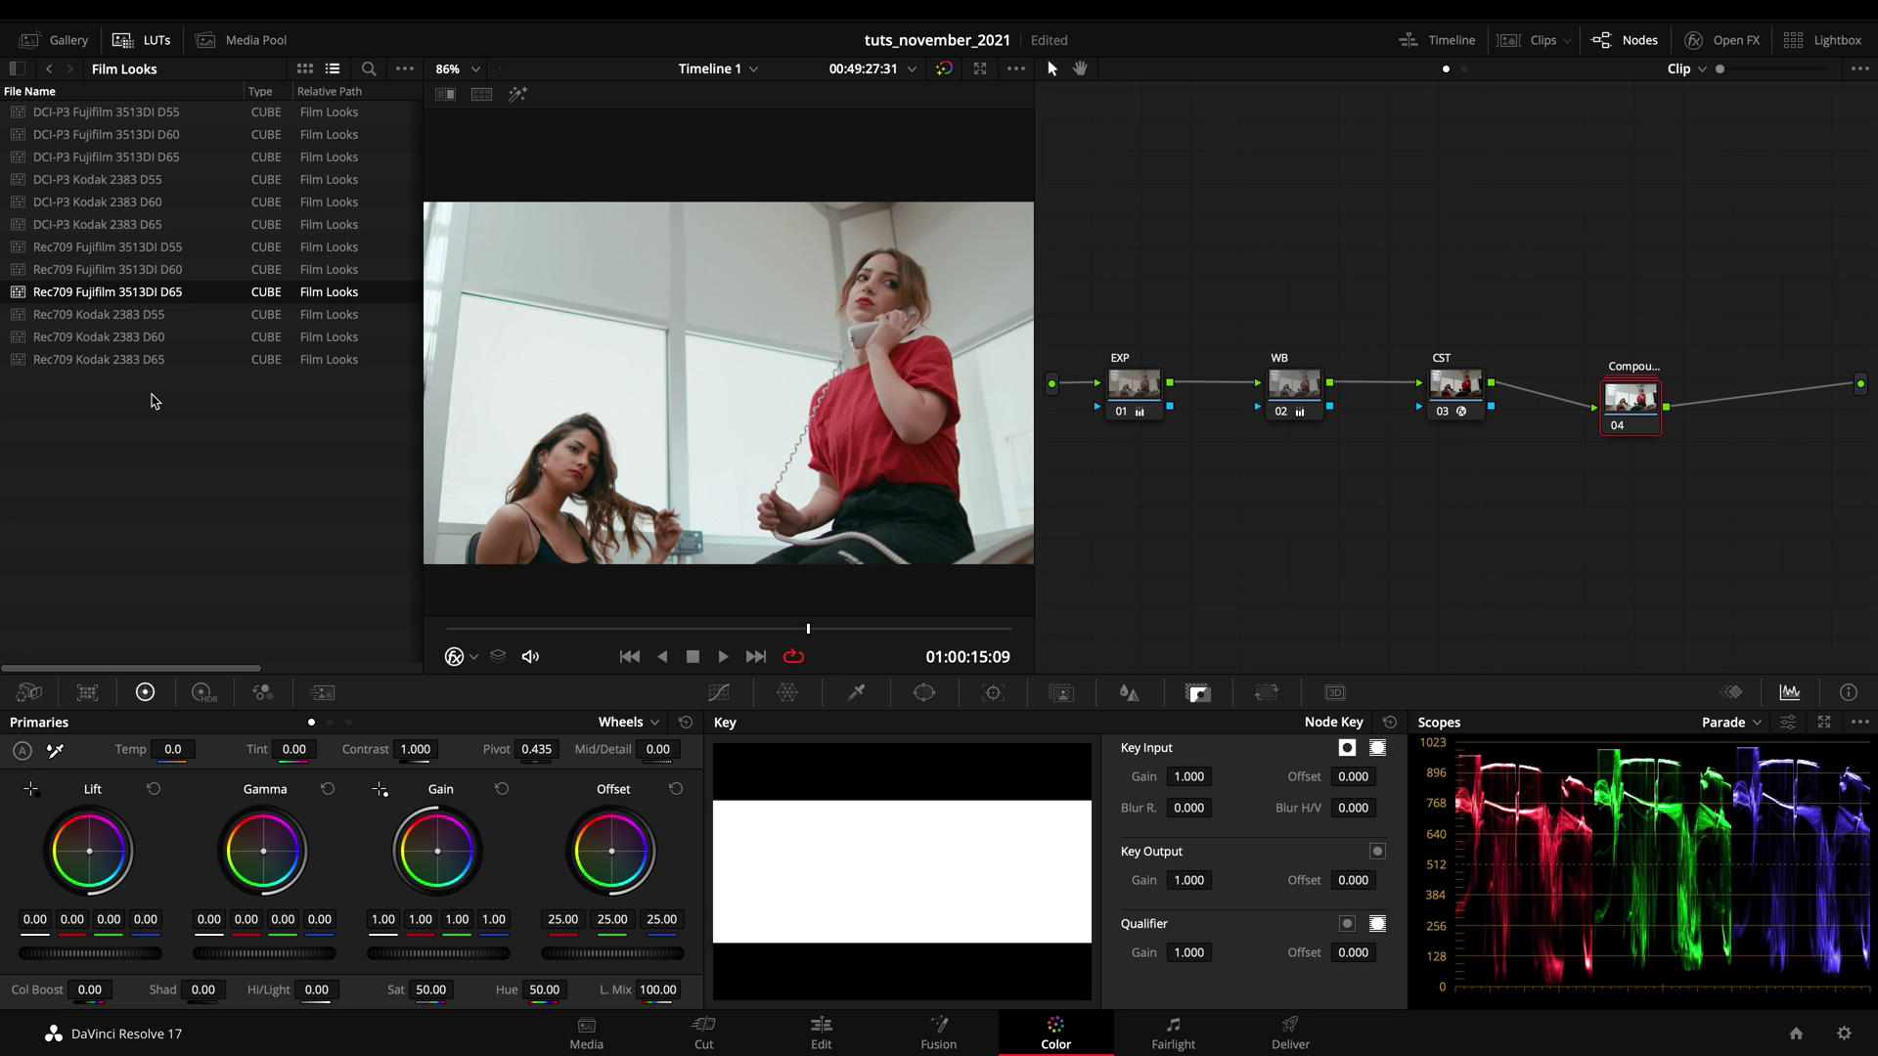
key("ctrl+s")
left_click(147, 40)
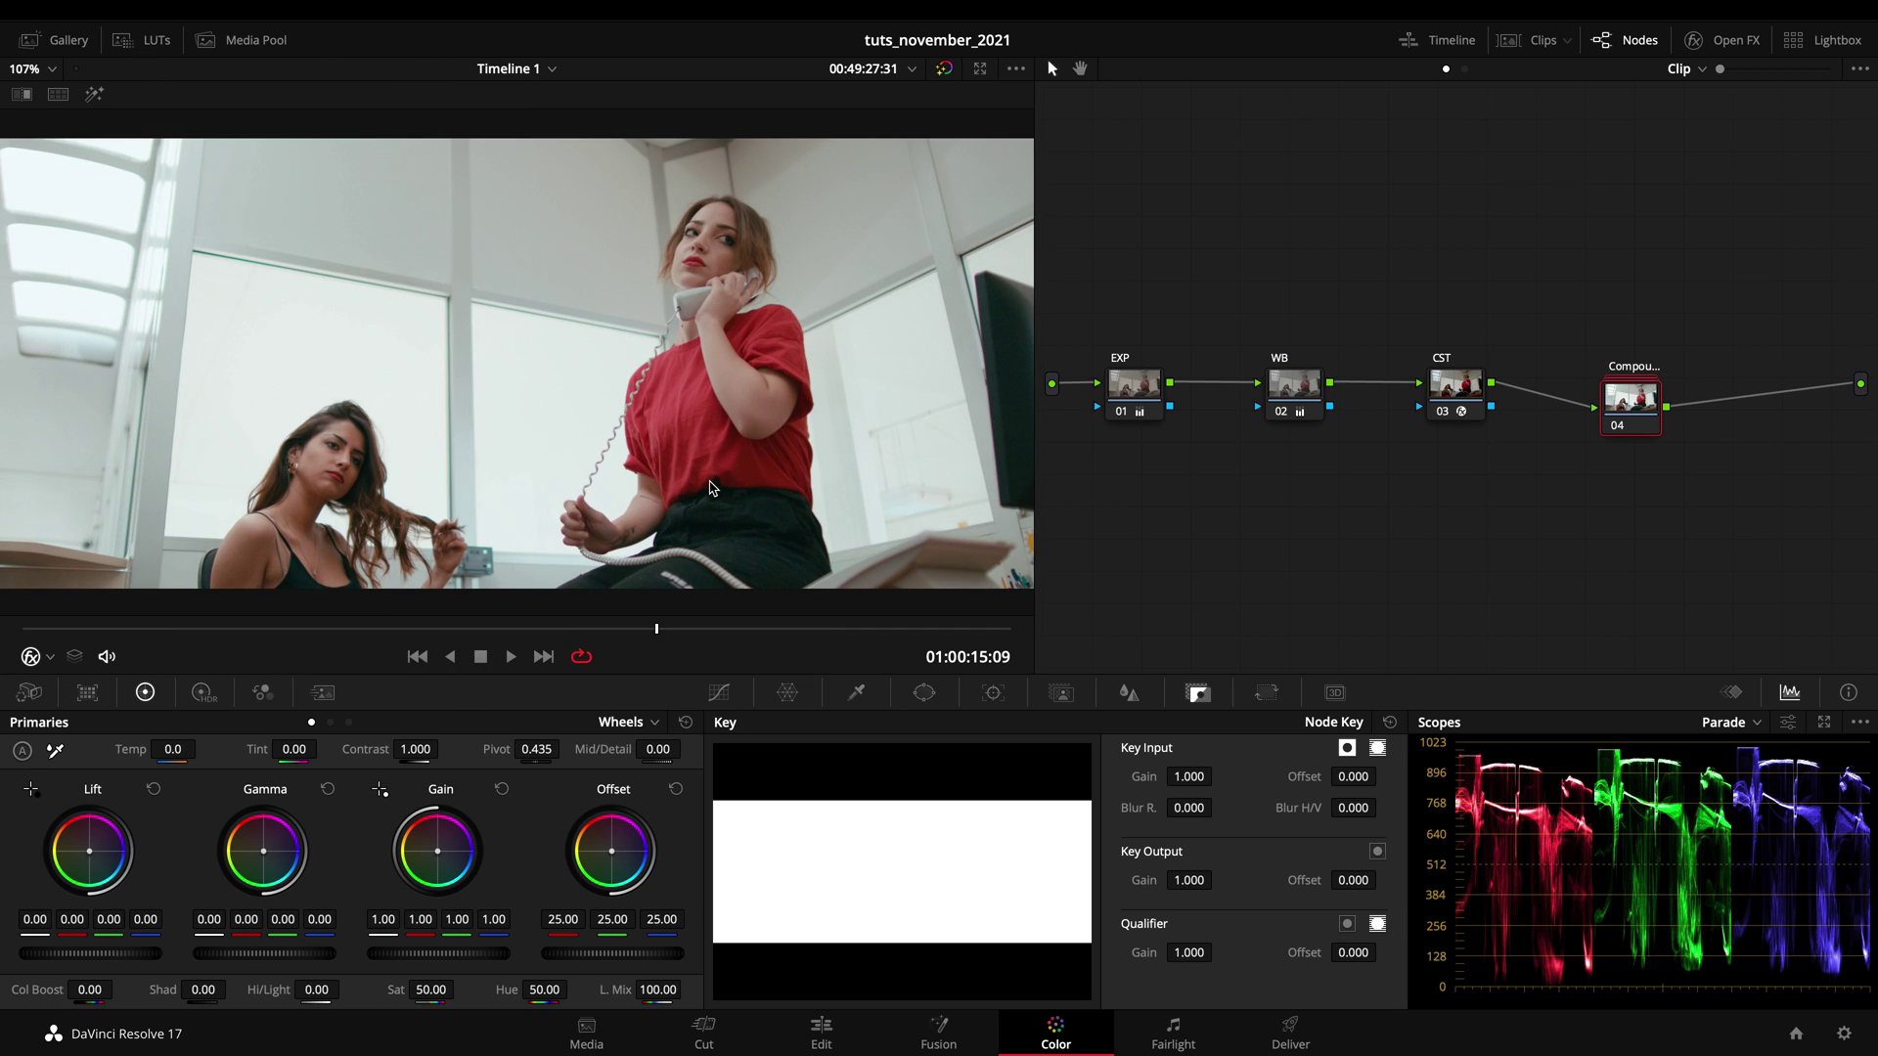